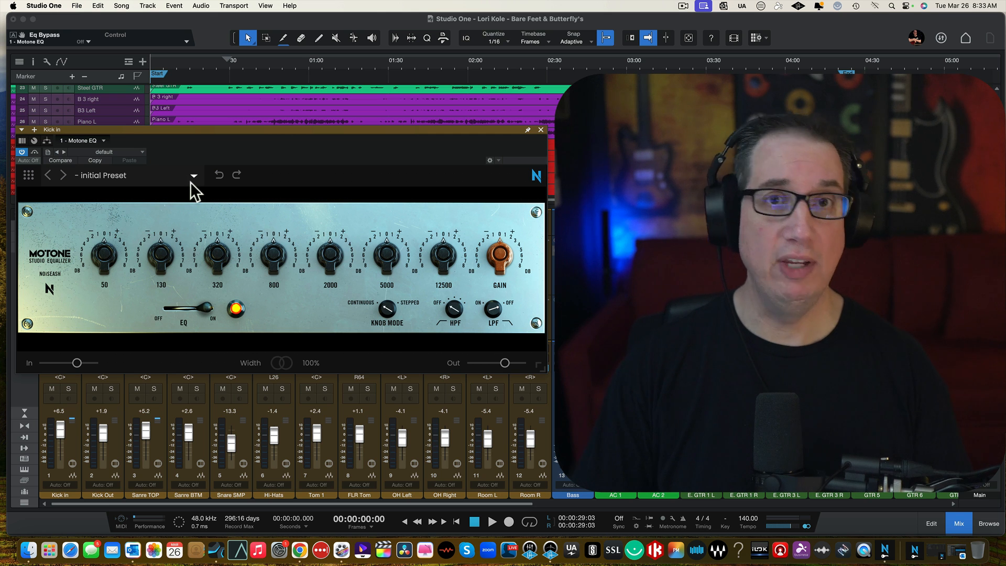
left_click_drag(170, 131, 168, 129)
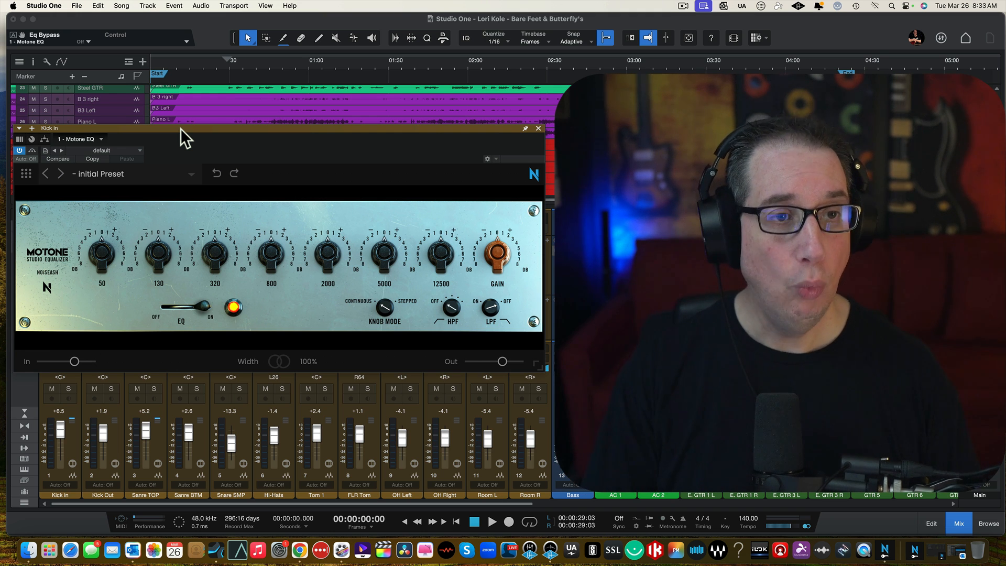
left_click_drag(180, 128, 179, 124)
left_click(179, 123)
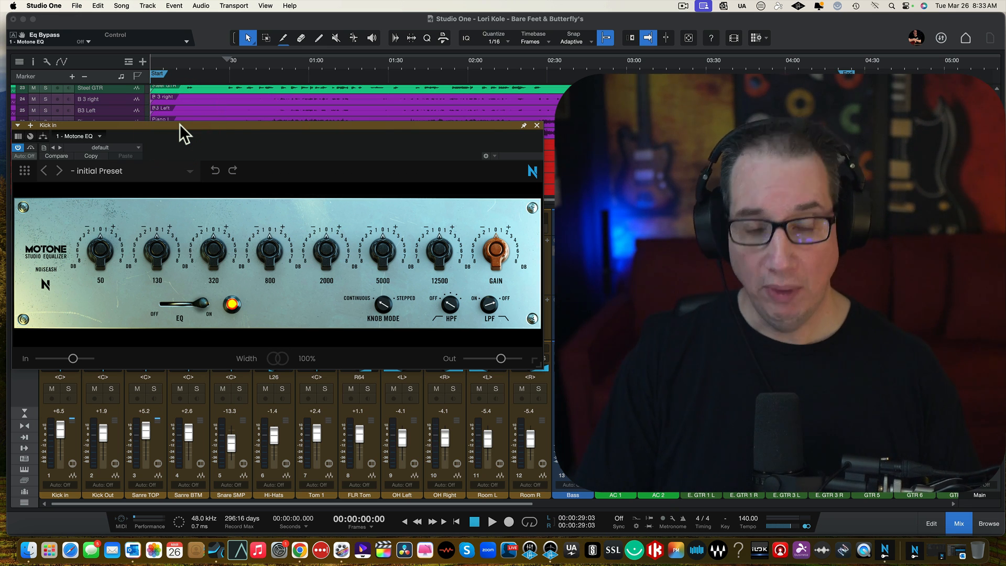
left_click_drag(149, 127, 149, 124)
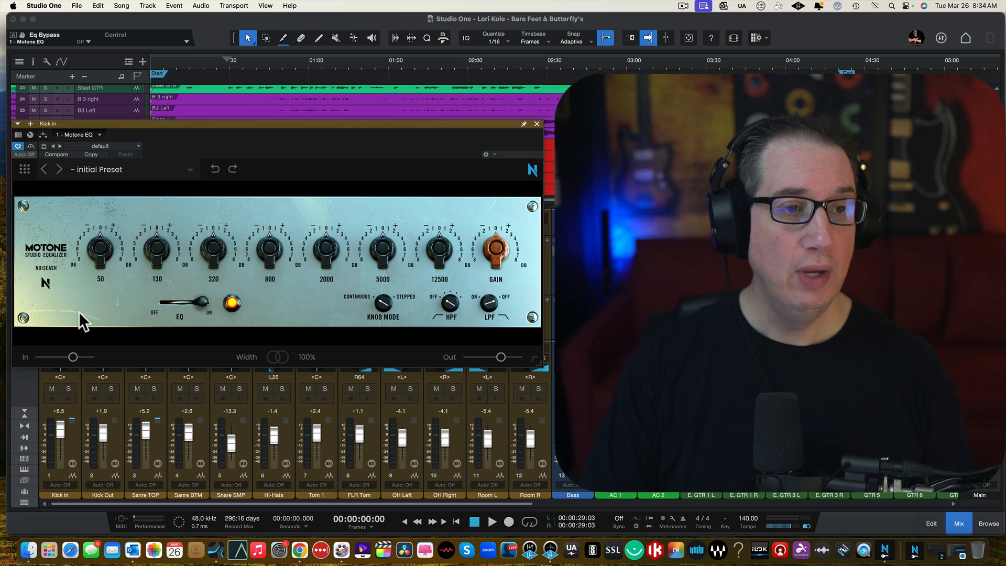
Close the Kick in plug-in window and show the Motone EQ instance on the AC 1 channel.
left_click(537, 125)
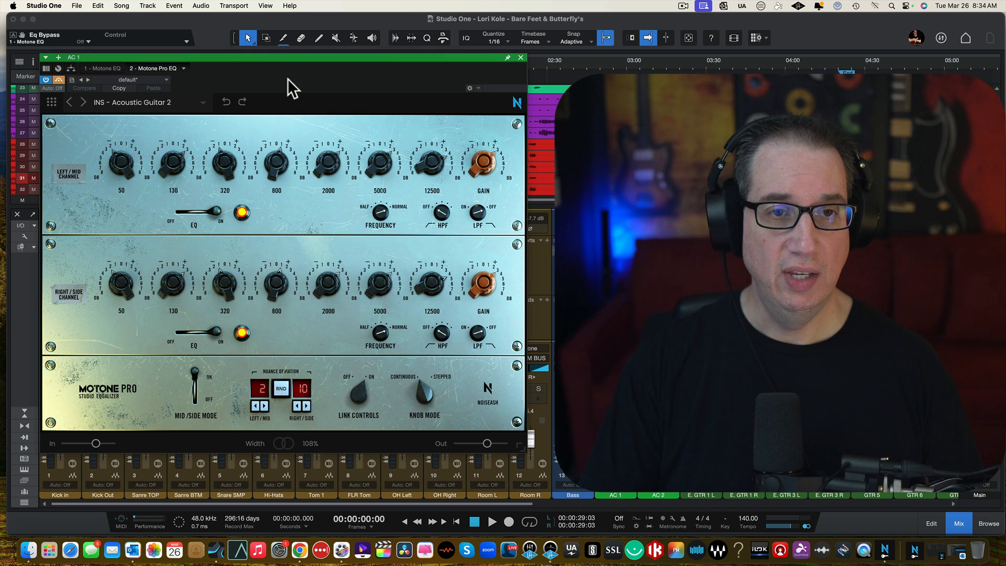
left_click_drag(274, 58, 262, 57)
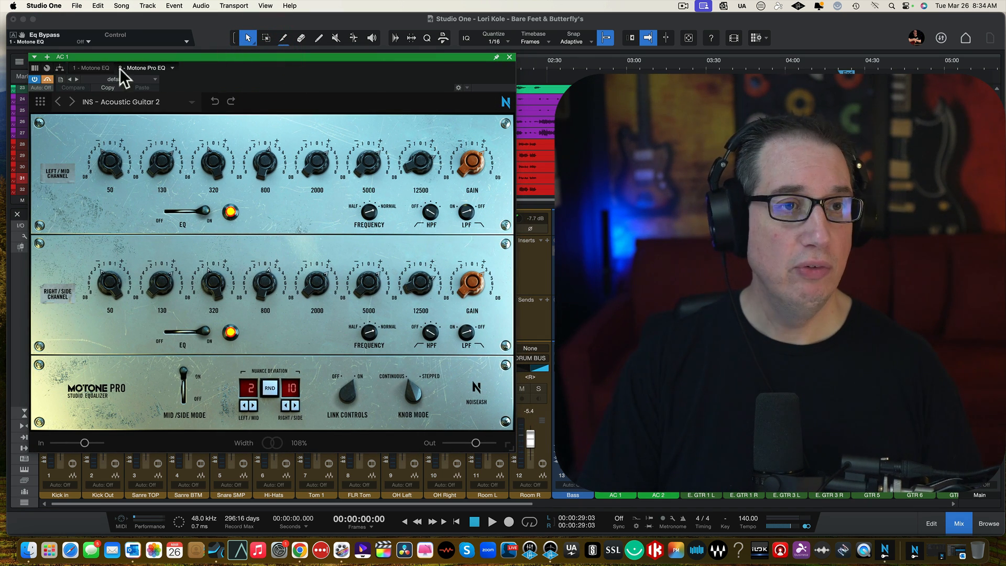
left_click(100, 68)
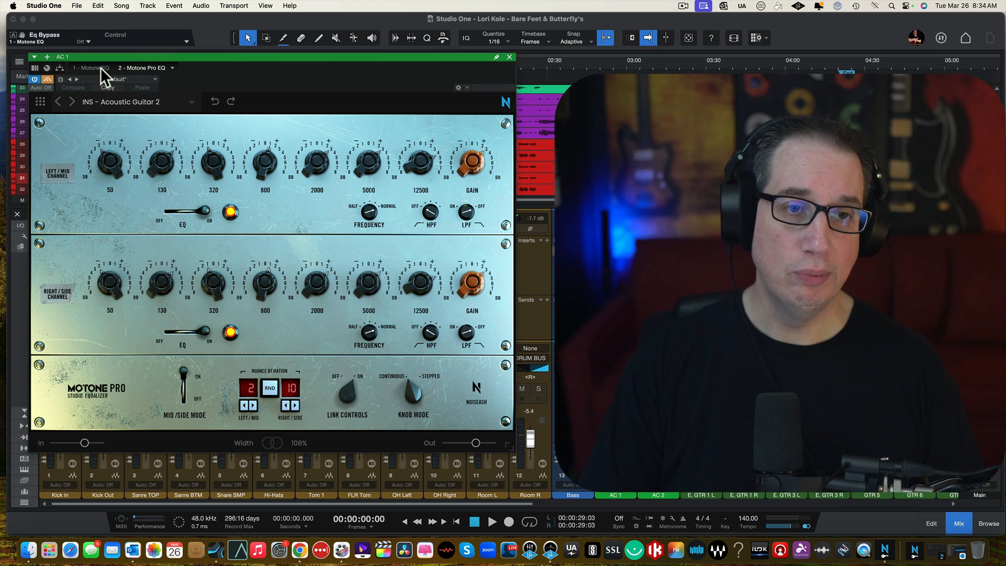
left_click_drag(175, 58, 161, 72)
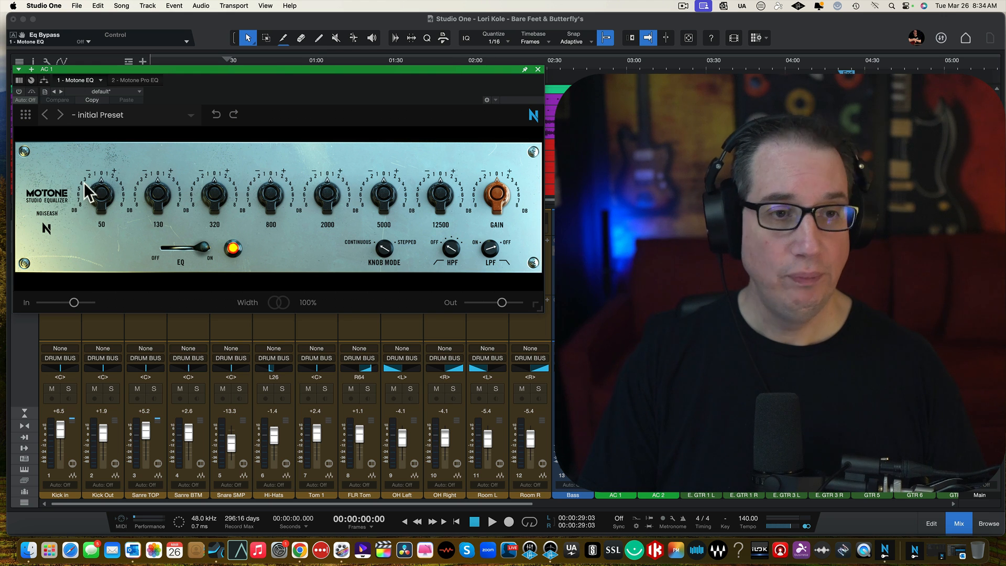
left_click_drag(253, 67, 253, 85)
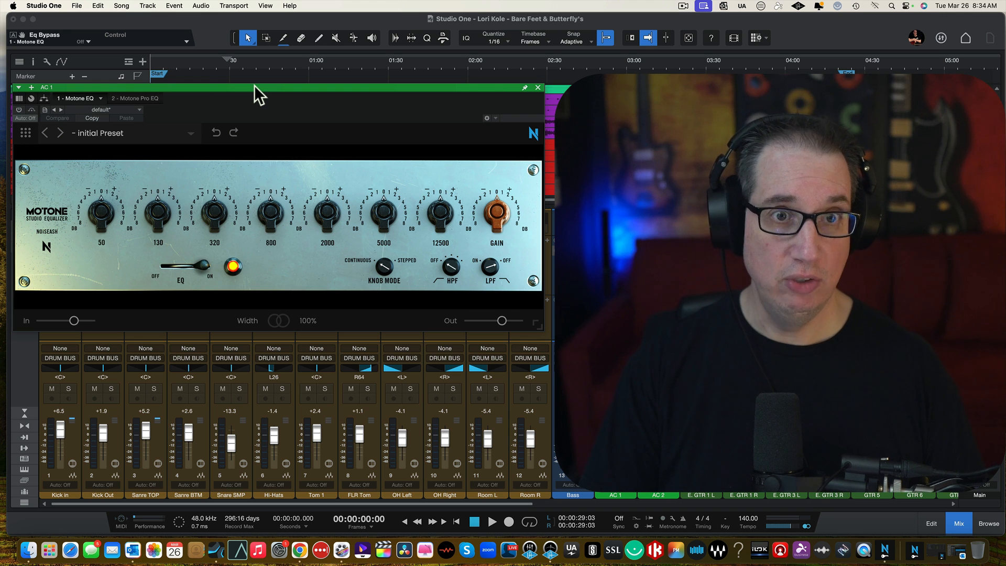
left_click(253, 84)
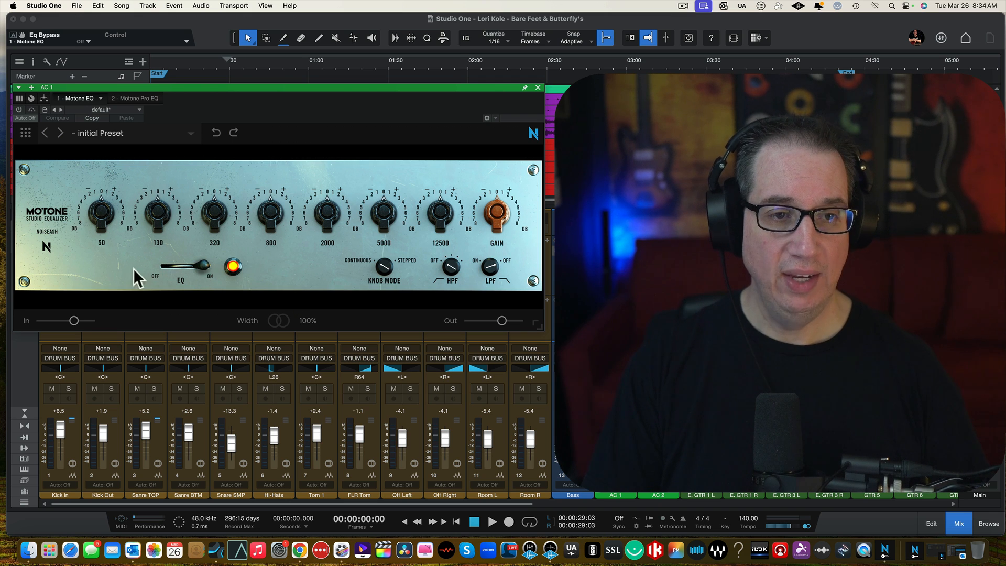
Switch the Motone EQ's equalizer off and back on.
left_click(169, 265)
left_click(201, 264)
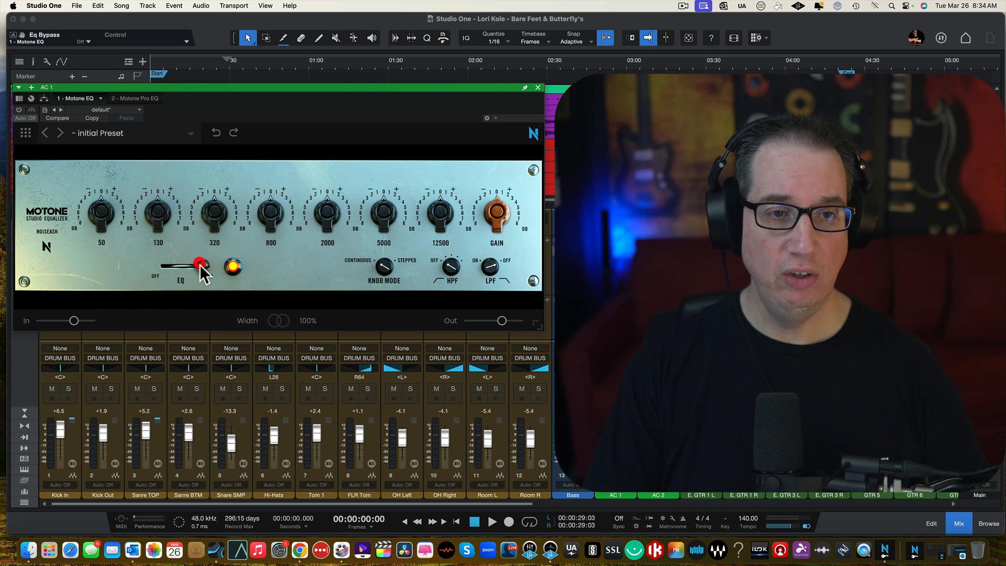
left_click(168, 267)
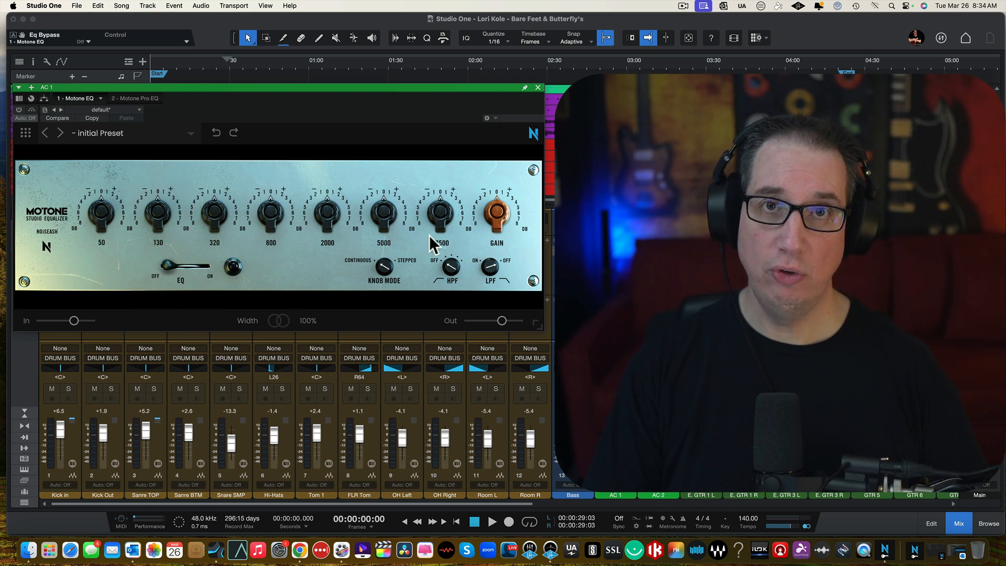
left_click(202, 265)
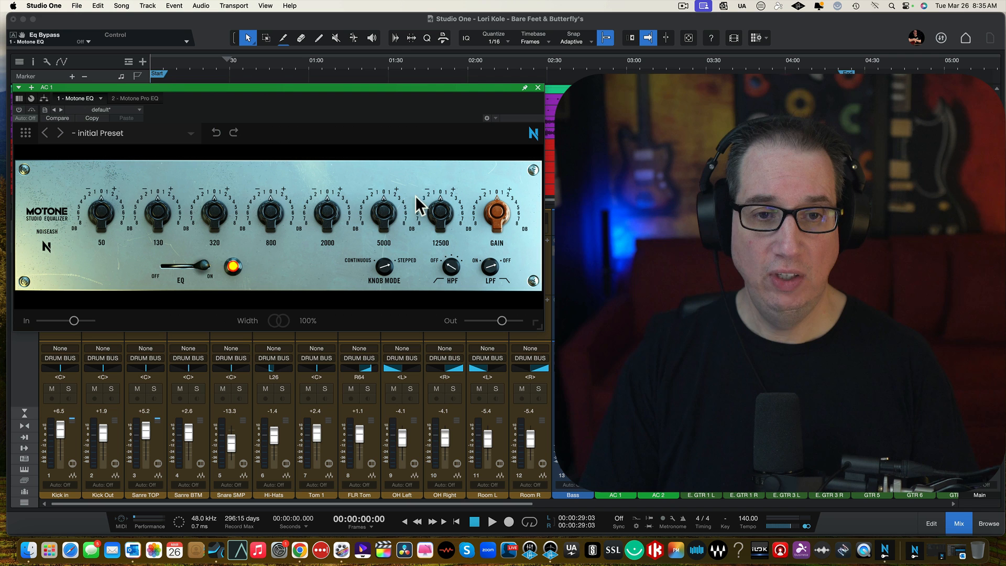
Try out the Motone EQ's knob mode and high-pass and low-pass filter controls, leaving the high-pass filter off.
mouse_move(382, 215)
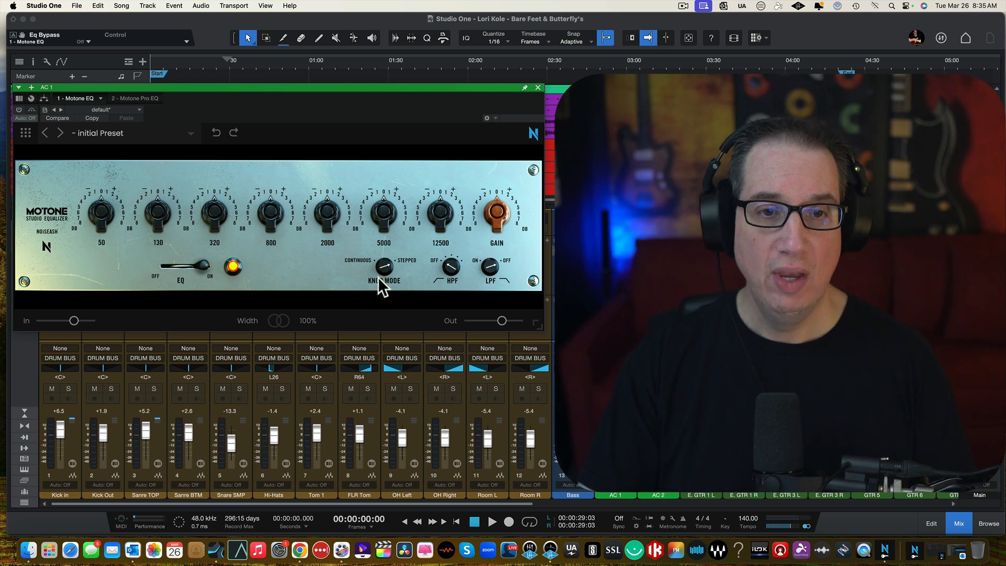
left_click(378, 277)
mouse_move(383, 212)
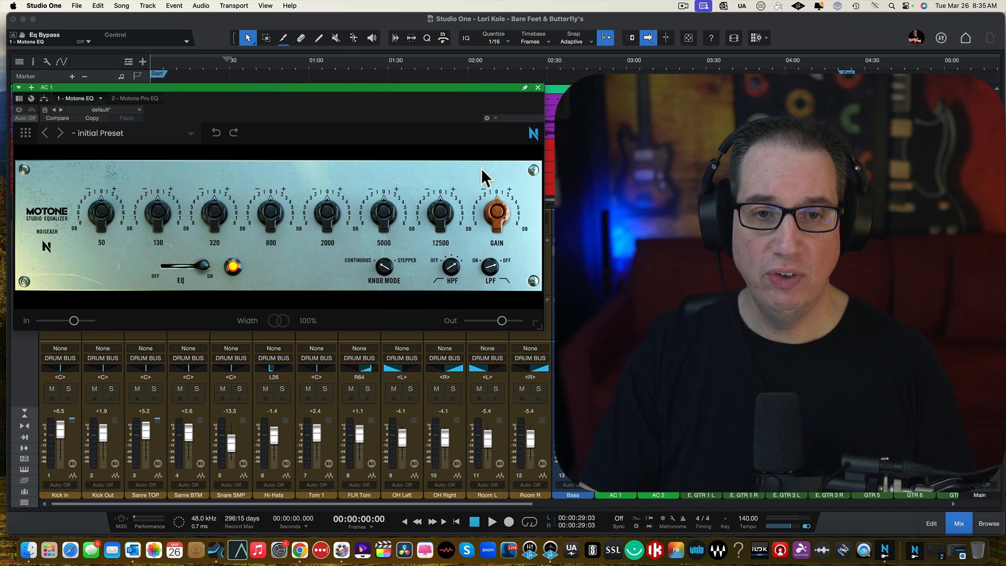
left_click_drag(437, 276, 436, 300)
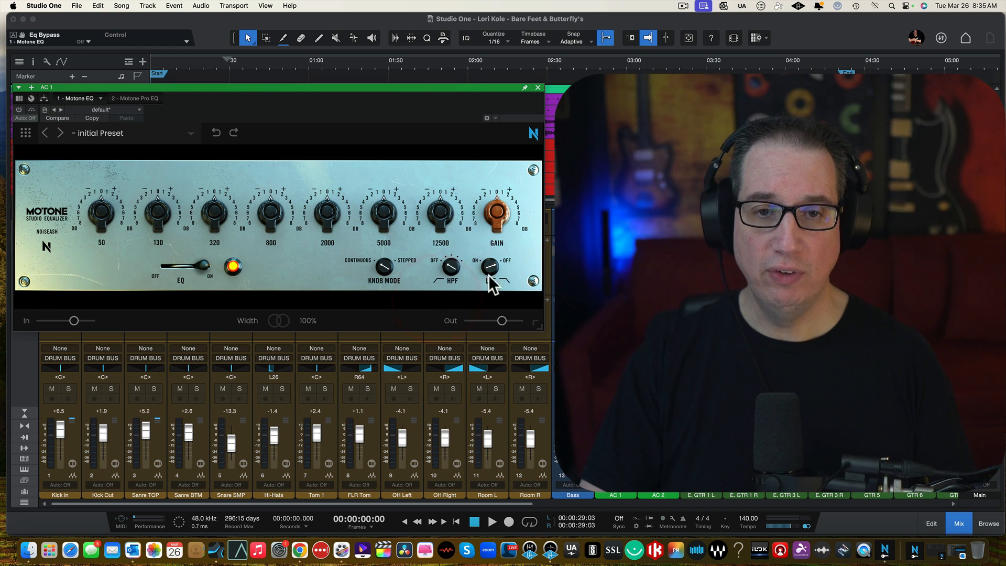
left_click(512, 209)
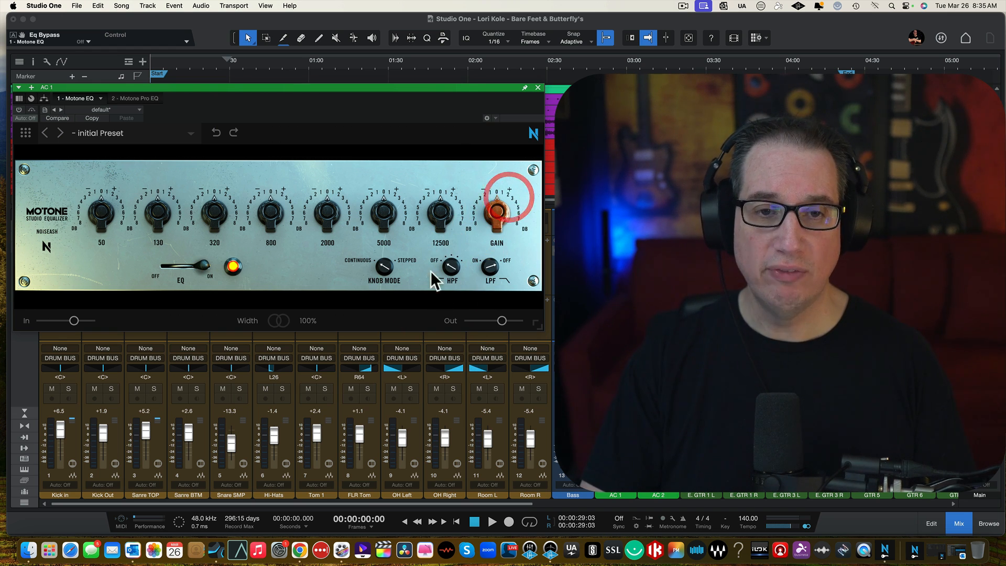
left_click(447, 276)
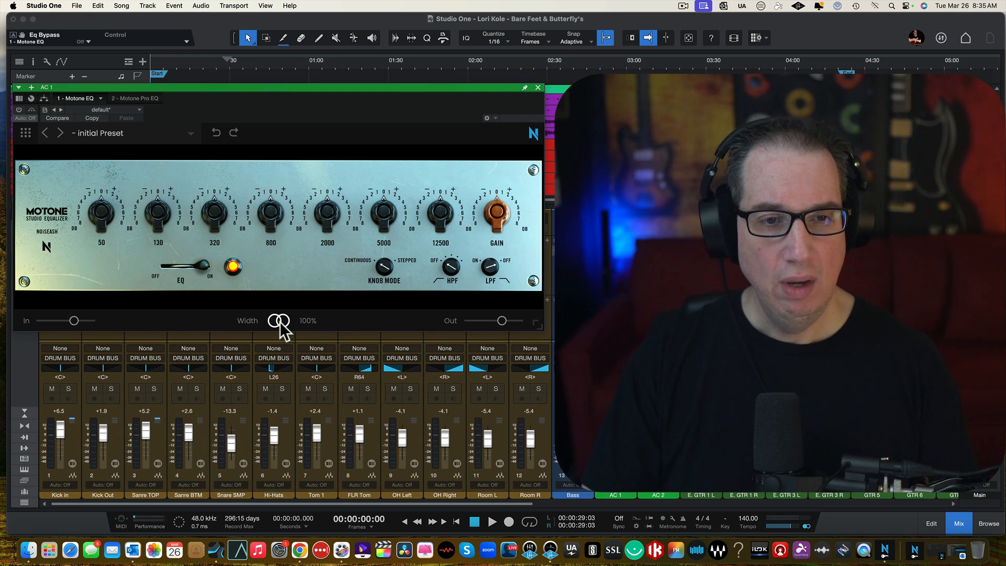
Try narrowing the Motone EQ's stereo width to 45% and bring it back up to 101%.
left_click_drag(279, 321, 270, 235)
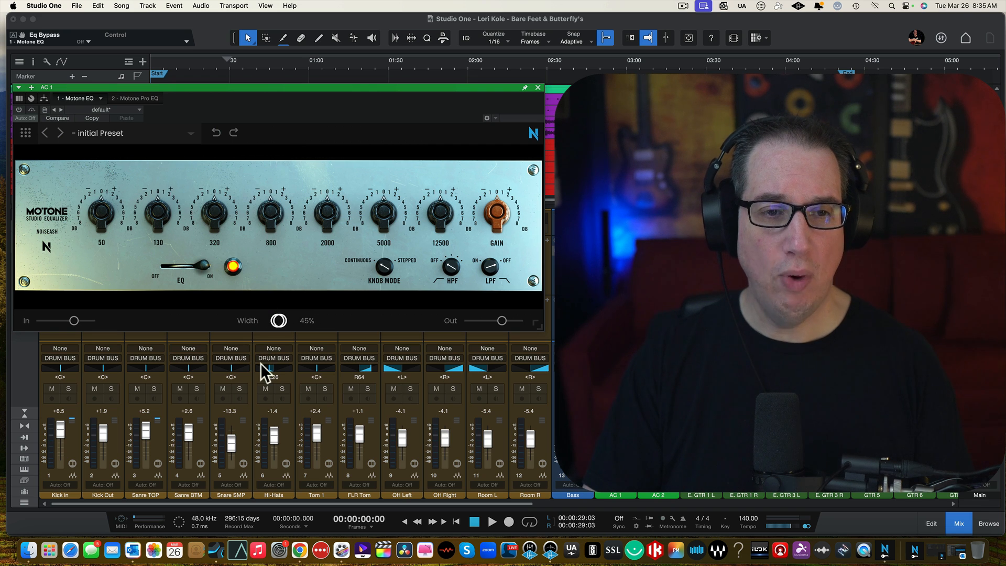
left_click_drag(260, 363, 284, 331)
left_click(281, 321)
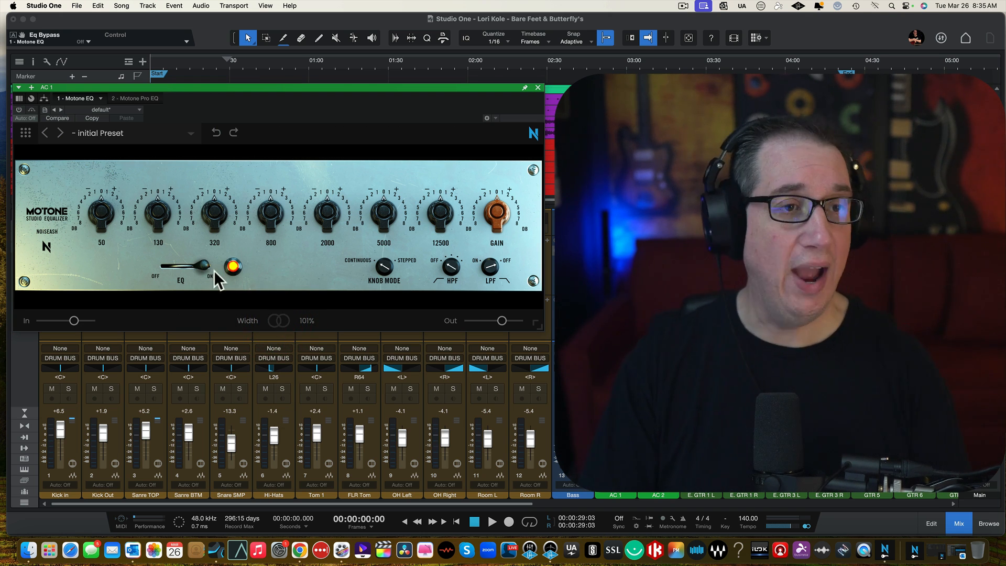
Load the "DR - 808 Kick" preset in the Motone EQ and close the preset list.
left_click(191, 133)
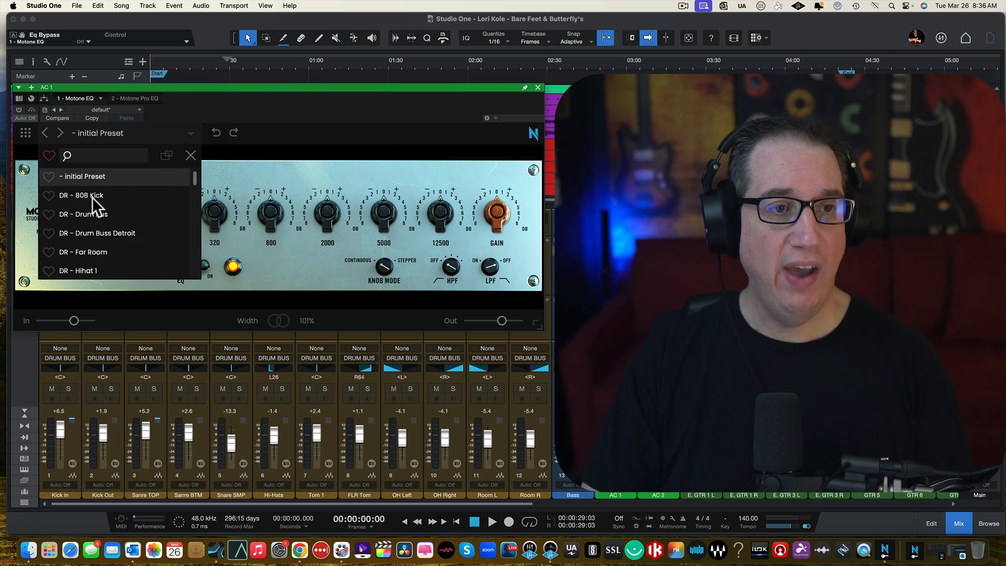
left_click(73, 195)
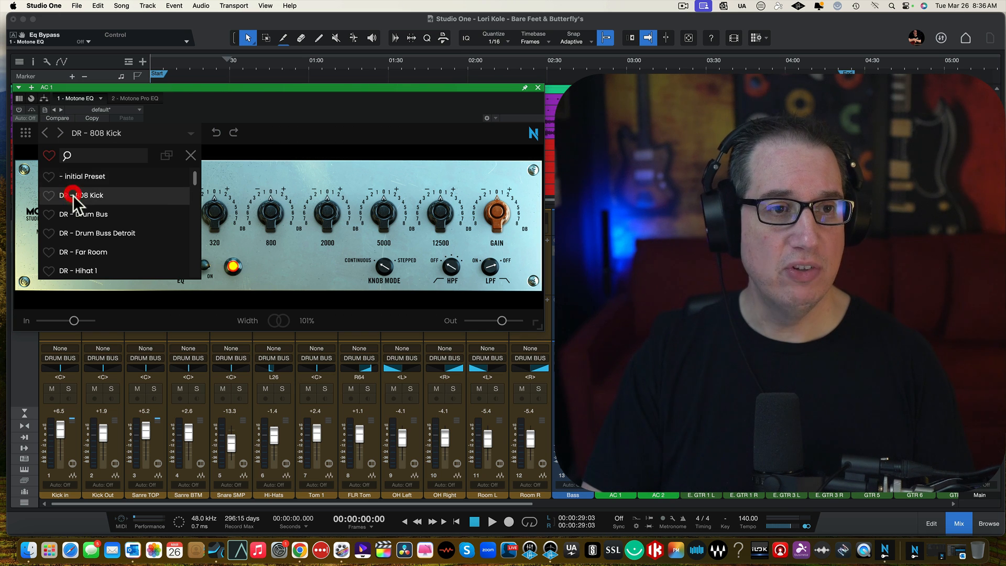
left_click_drag(196, 172, 208, 155)
left_click(192, 156)
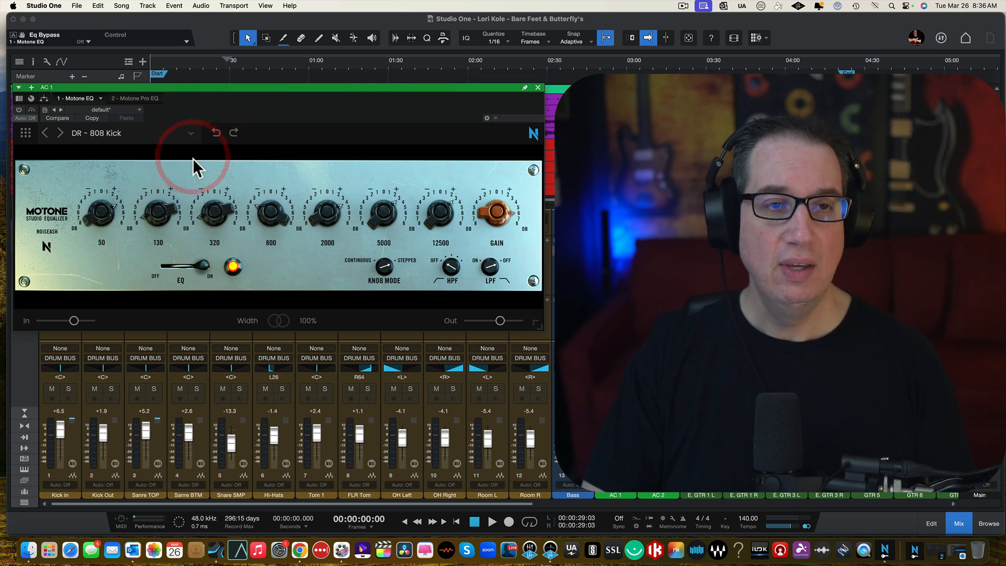
Review the Motone EQ's settings and enable Show Tooltip.
left_click(24, 130)
mouse_move(47, 167)
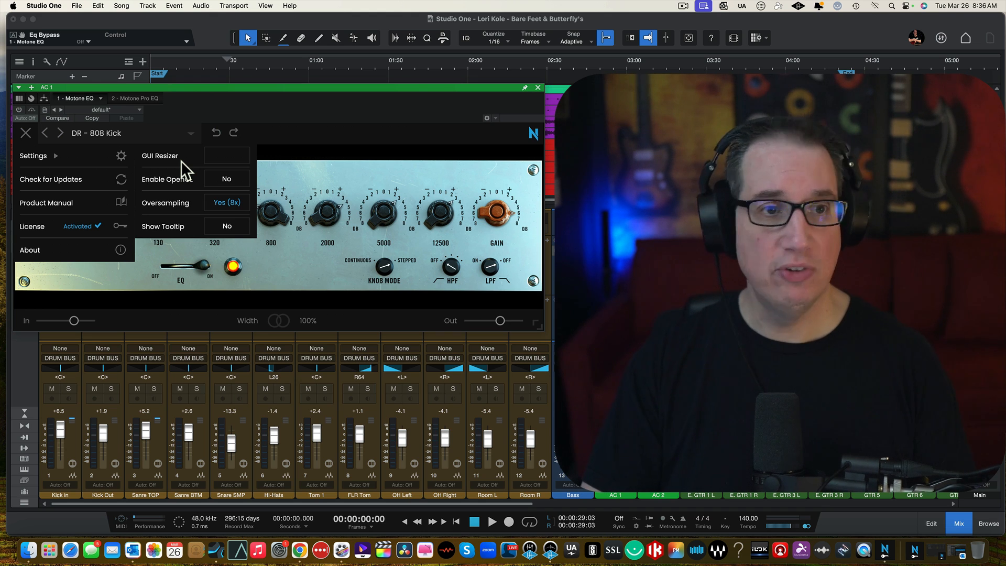
mouse_move(127, 152)
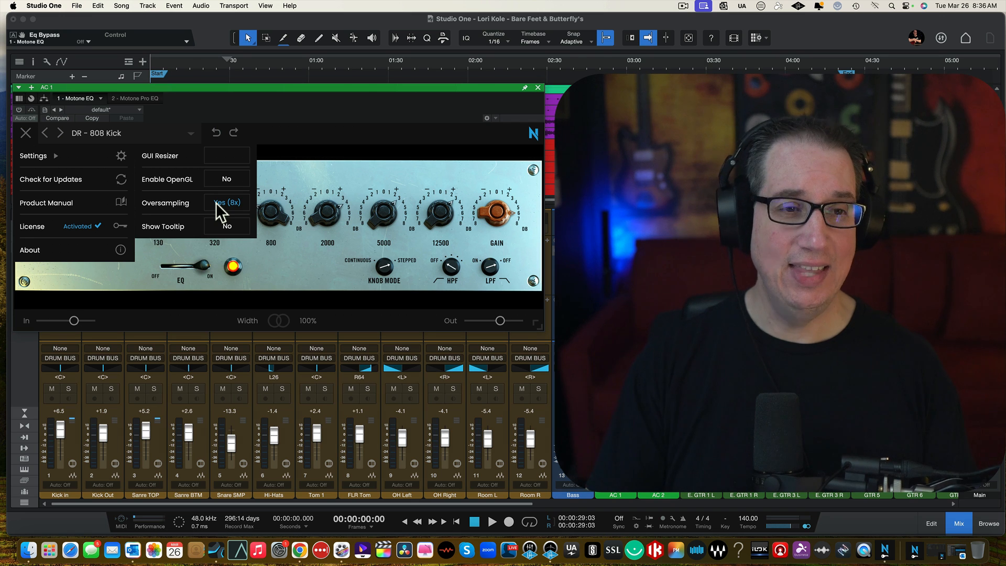
left_click(223, 224)
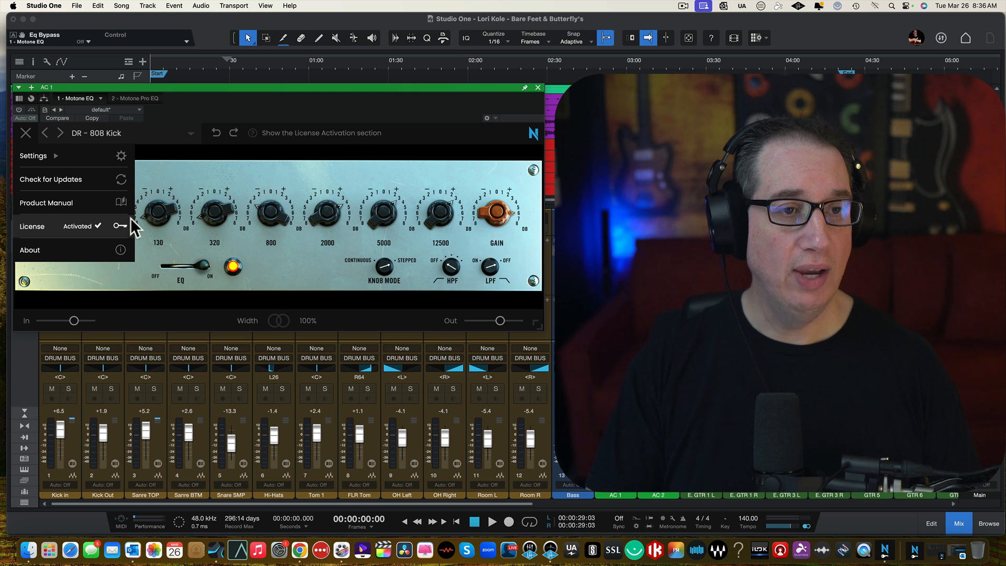
left_click(25, 132)
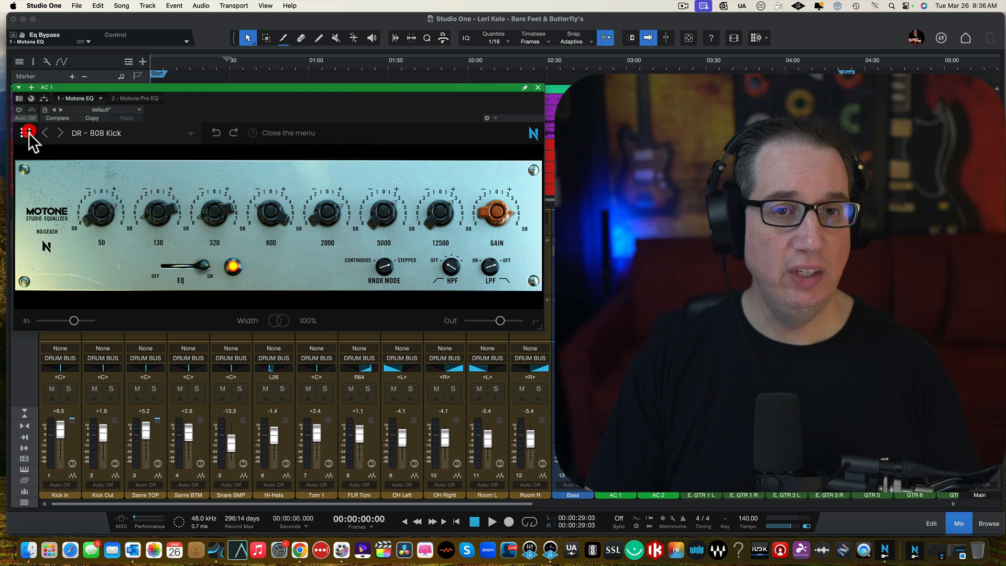
Open the NoiseAsh website in Chrome from the plug-in, narrow the browser window and accept the cookies.
left_click(532, 133)
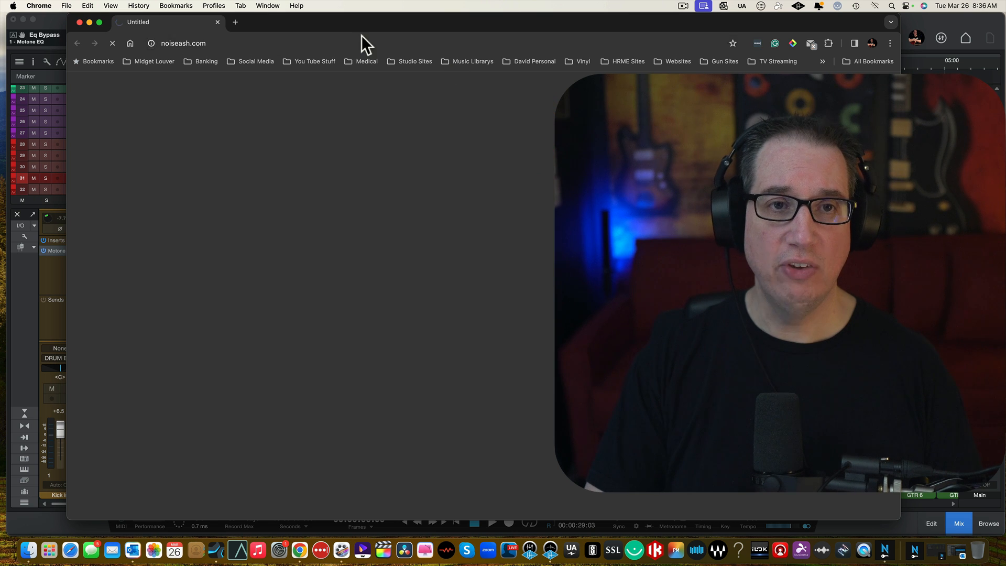
left_click_drag(357, 24, 285, 14)
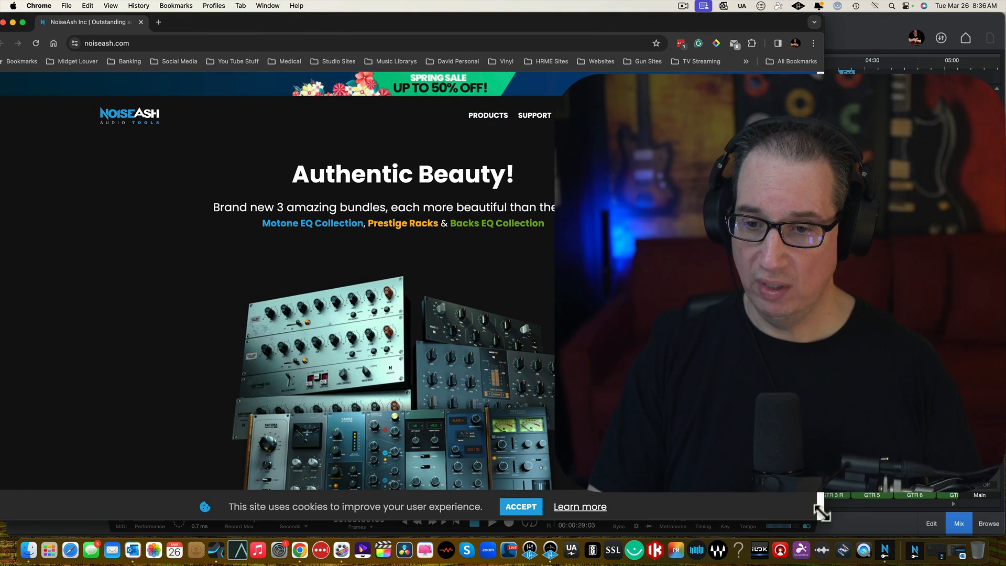
left_click_drag(821, 509, 575, 526)
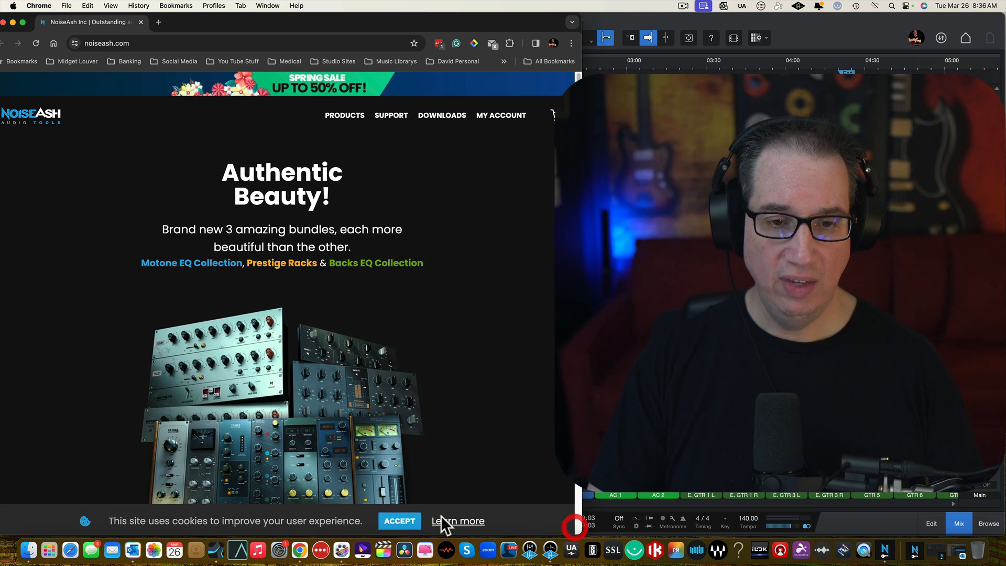
left_click(403, 521)
Open the NoiseAsh products page and look through the Bundles section for the Motone Pro Bundle.
left_click(351, 117)
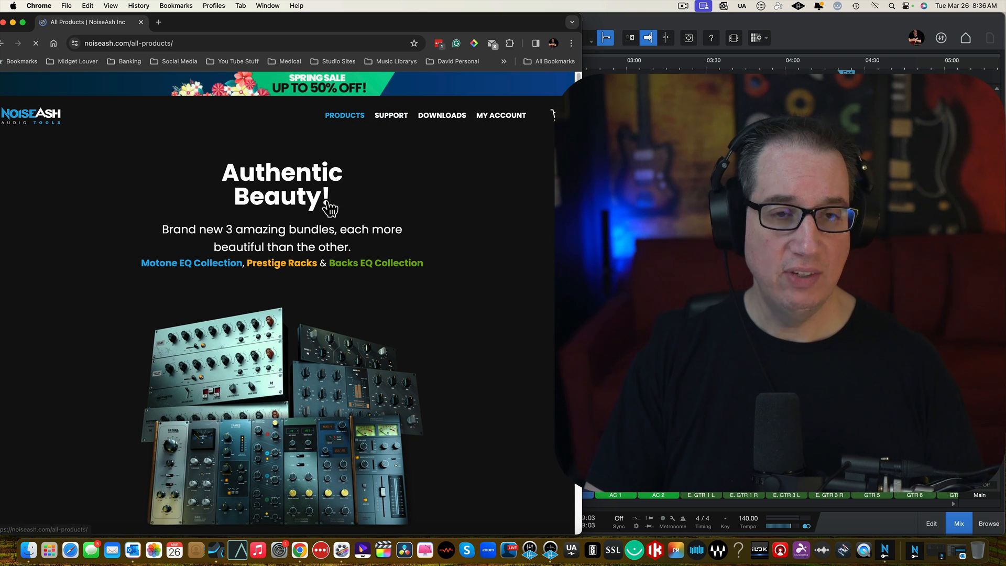
scroll(312, 293, "down", 2)
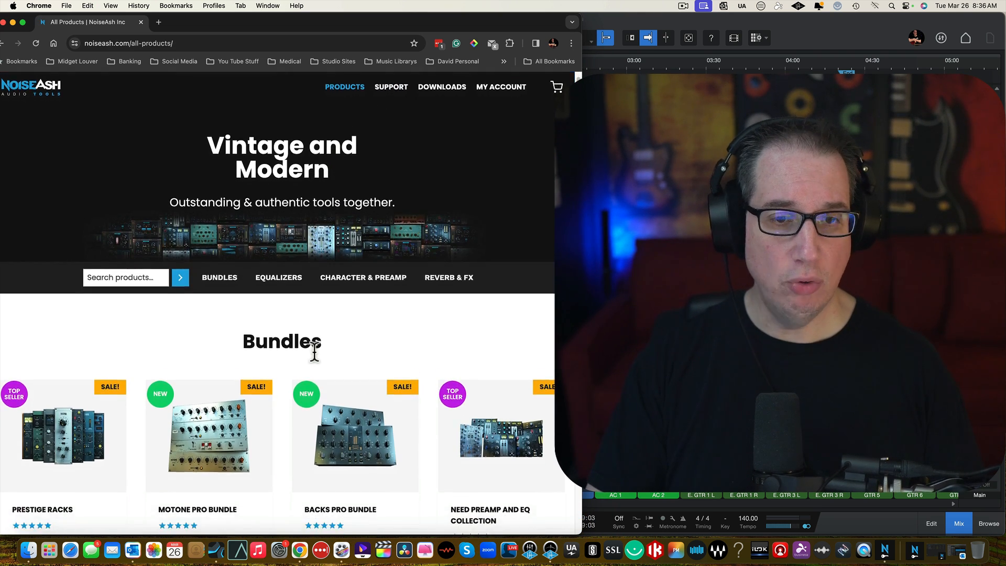
scroll(315, 357, "down", 7)
scroll(315, 360, "up", 4)
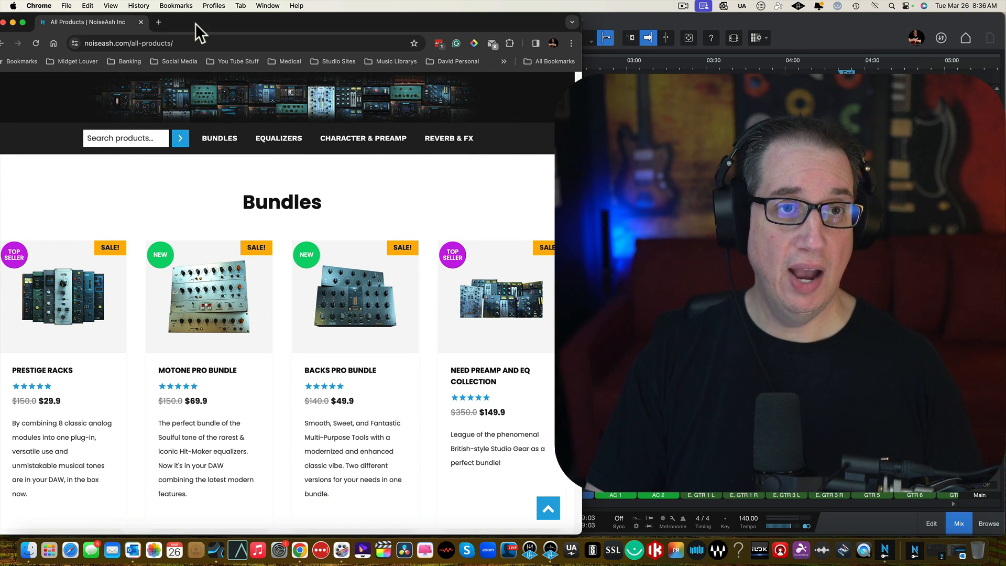
left_click_drag(195, 23, 204, 22)
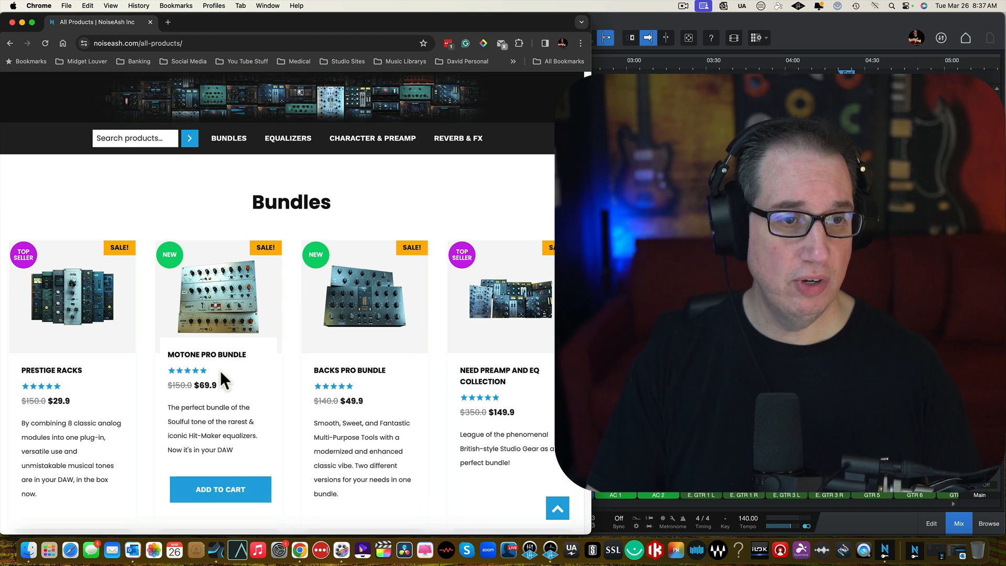
Close the browser window and return to the AC 1 Motone EQ window in Studio One.
left_click(12, 22)
left_click(178, 22)
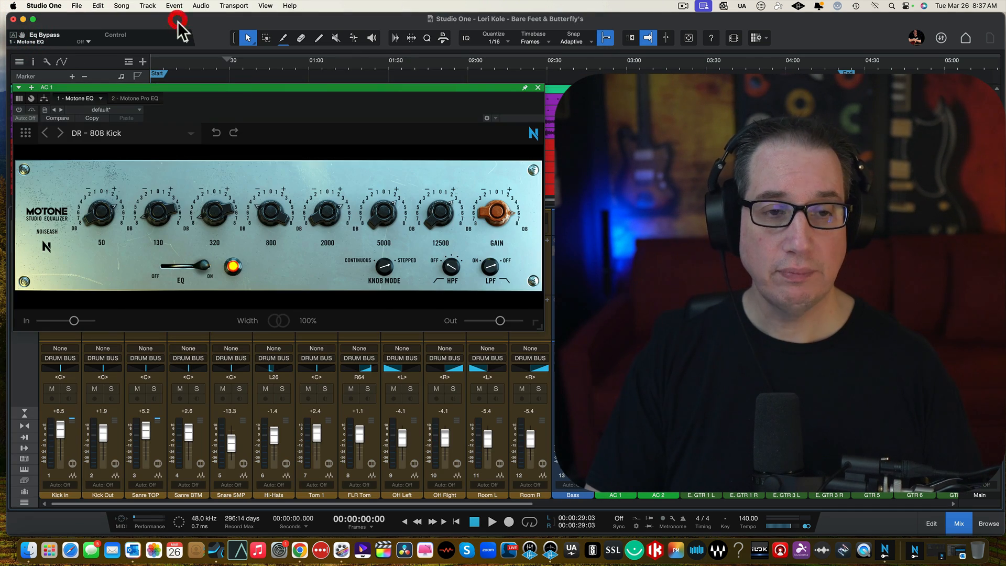
left_click_drag(233, 88, 237, 92)
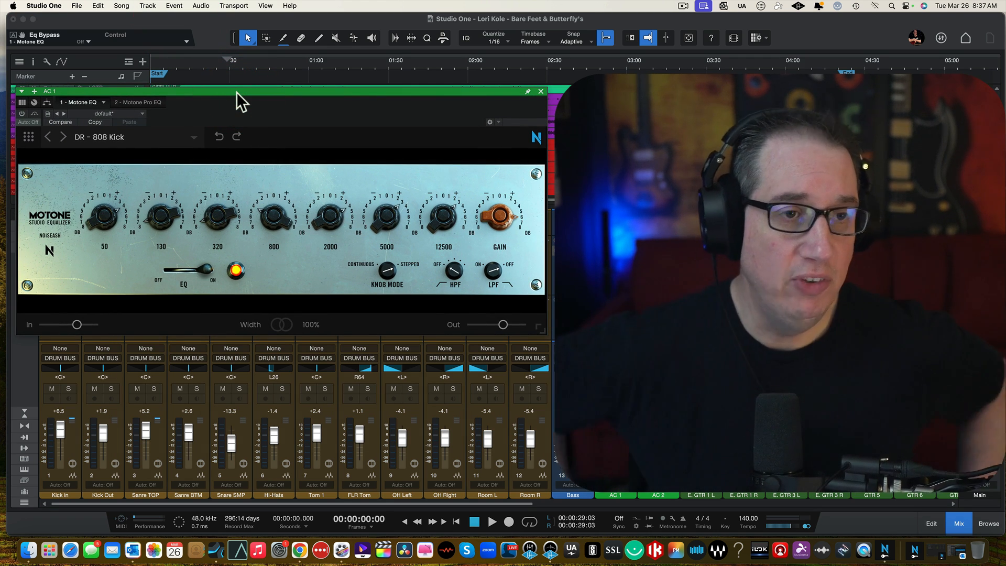
Load the initial preset in the AC 1 Motone EQ and close the preset browser.
left_click(193, 138)
left_click(97, 182)
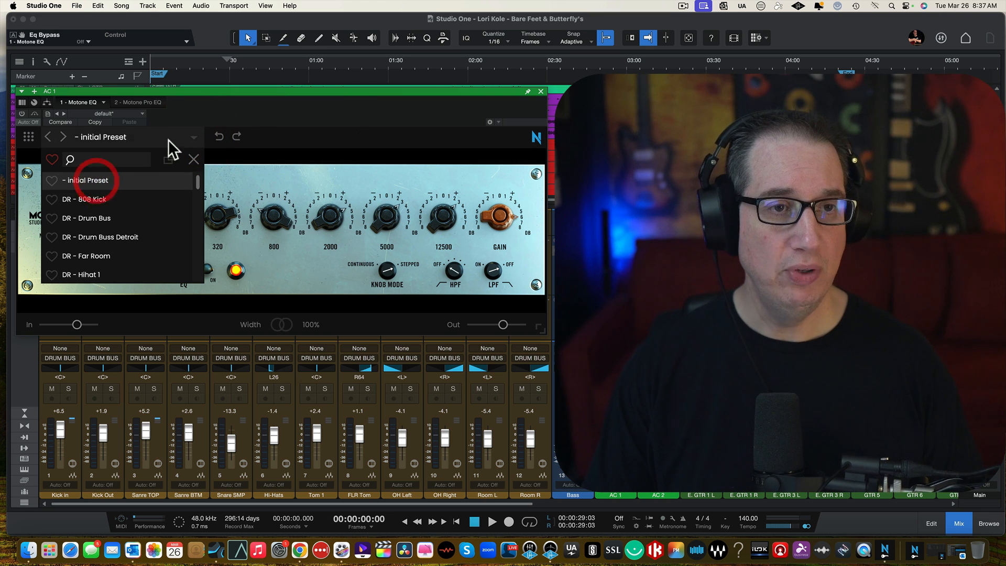
left_click(197, 157)
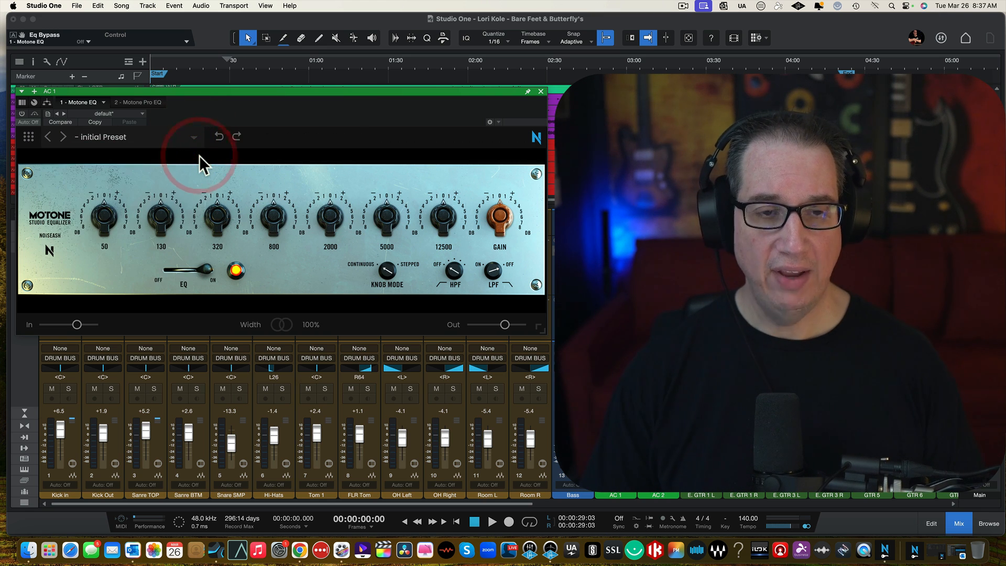
Switch to AC 1's Motone Pro EQ, move its window up slightly, and toggle Mid/Side Mode off and back on.
left_click(151, 101)
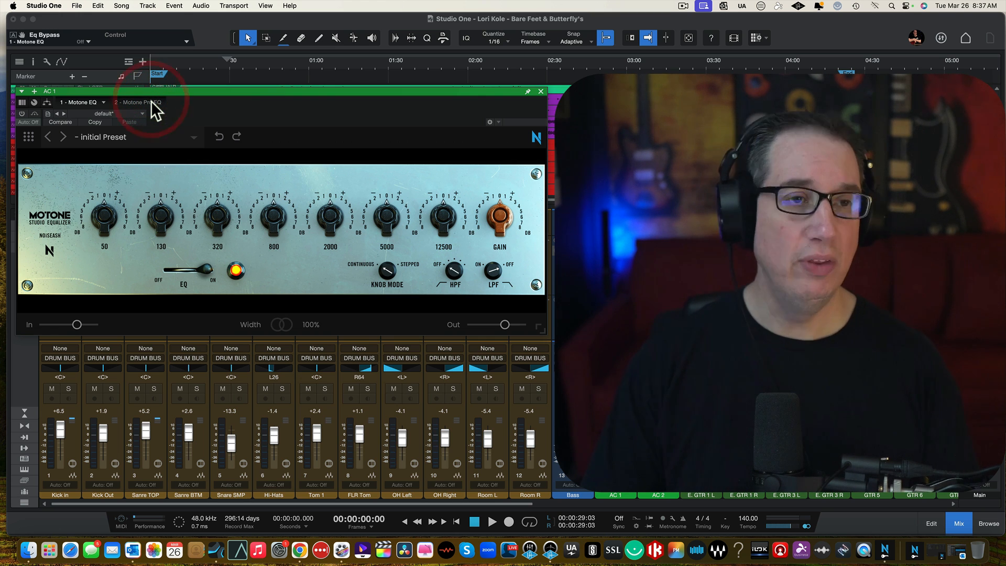
left_click_drag(190, 86, 194, 75)
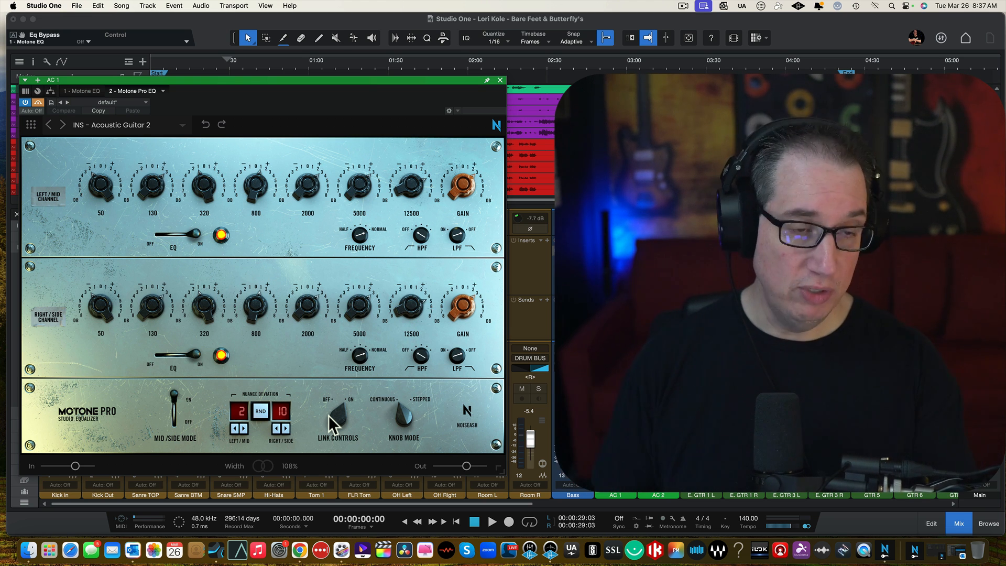
left_click(173, 412)
left_click(174, 403)
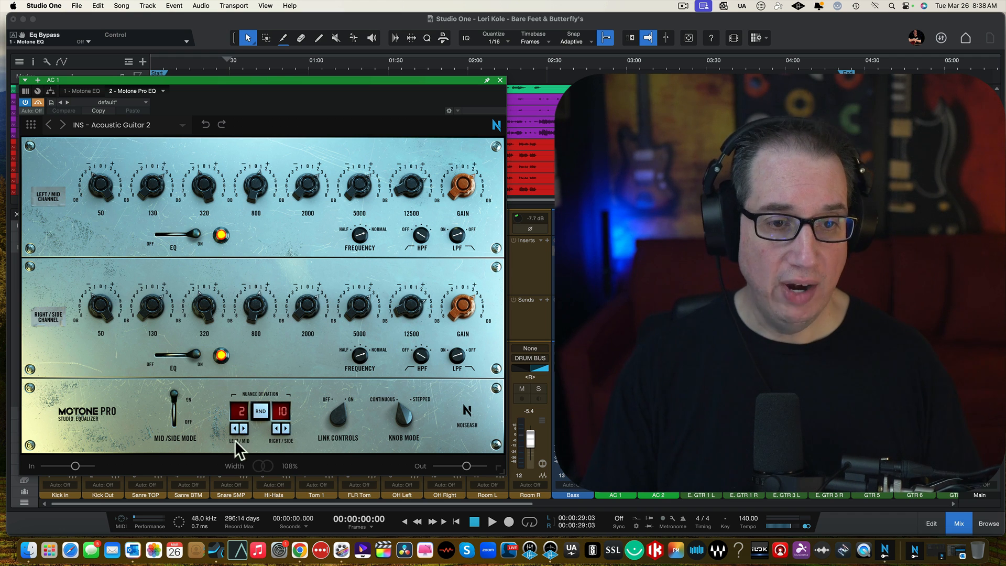
Randomize the Motone Pro's Nuance Deviation values several times and try the Link Controls and Knob Mode switches.
left_click(261, 411)
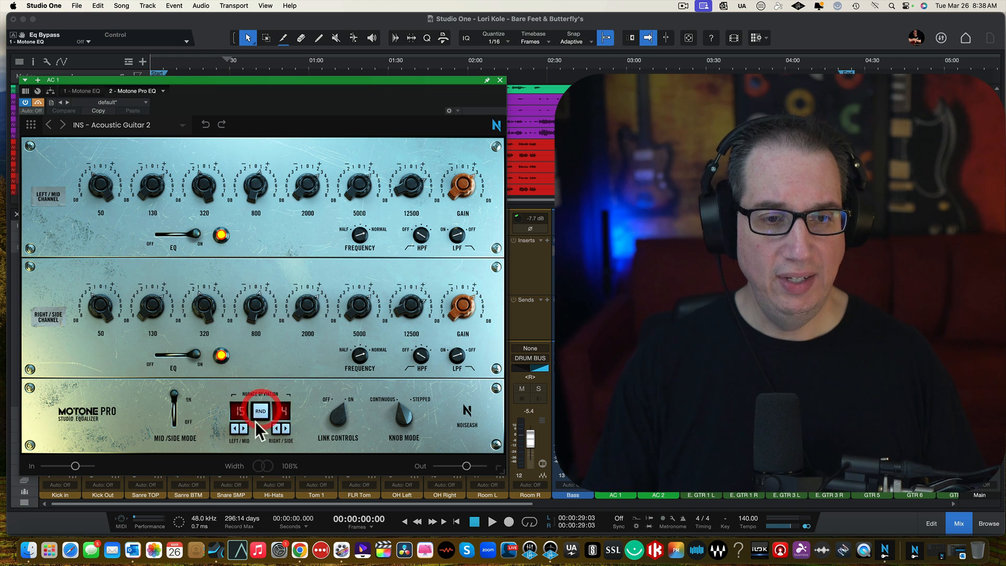
left_click(258, 414)
left_click(258, 414)
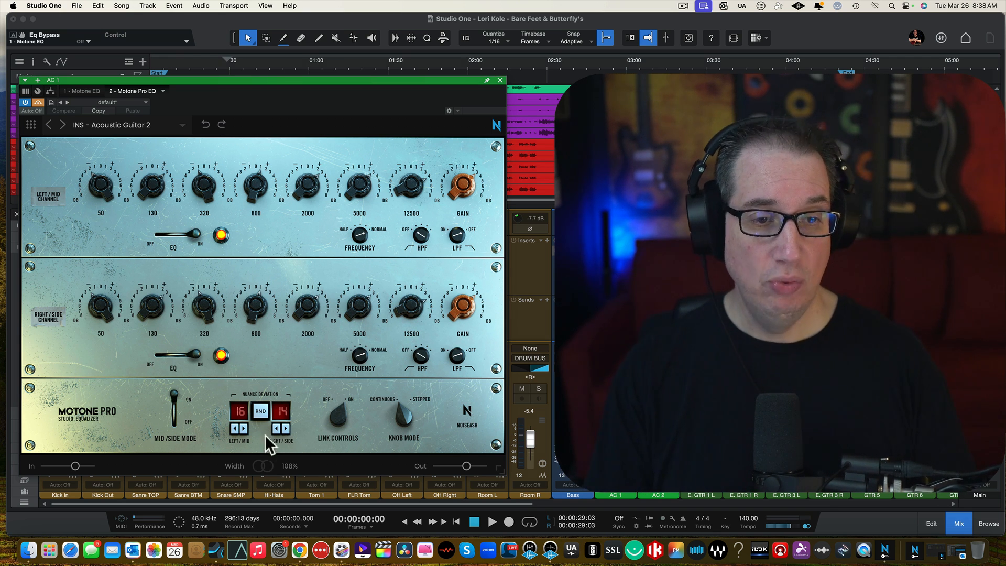
left_click(257, 410)
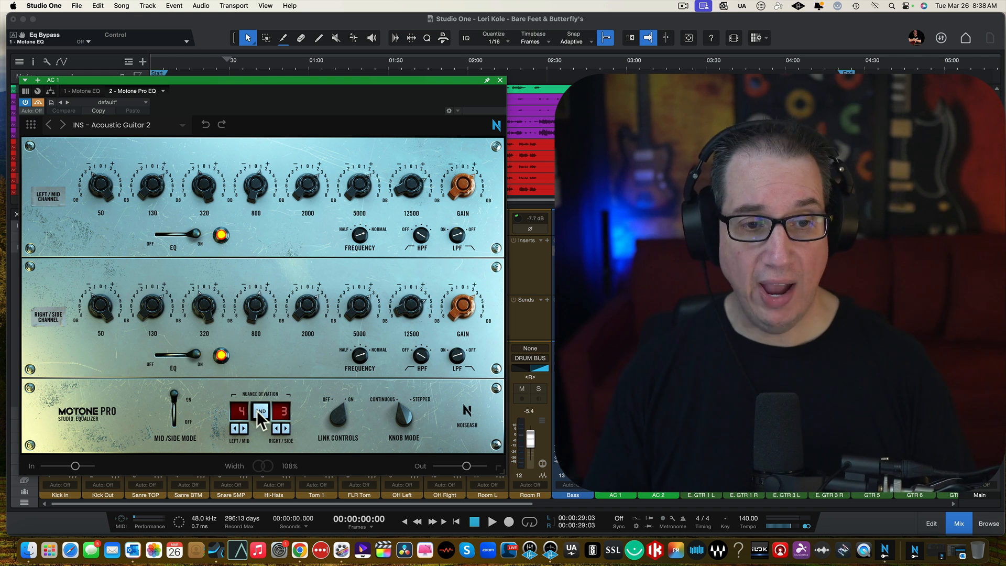
left_click(256, 412)
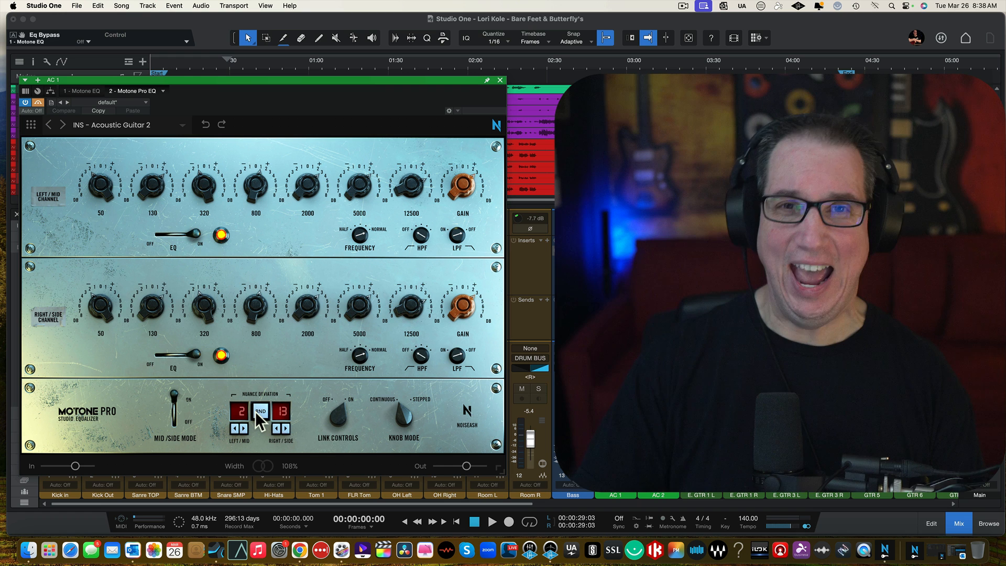
left_click(334, 420)
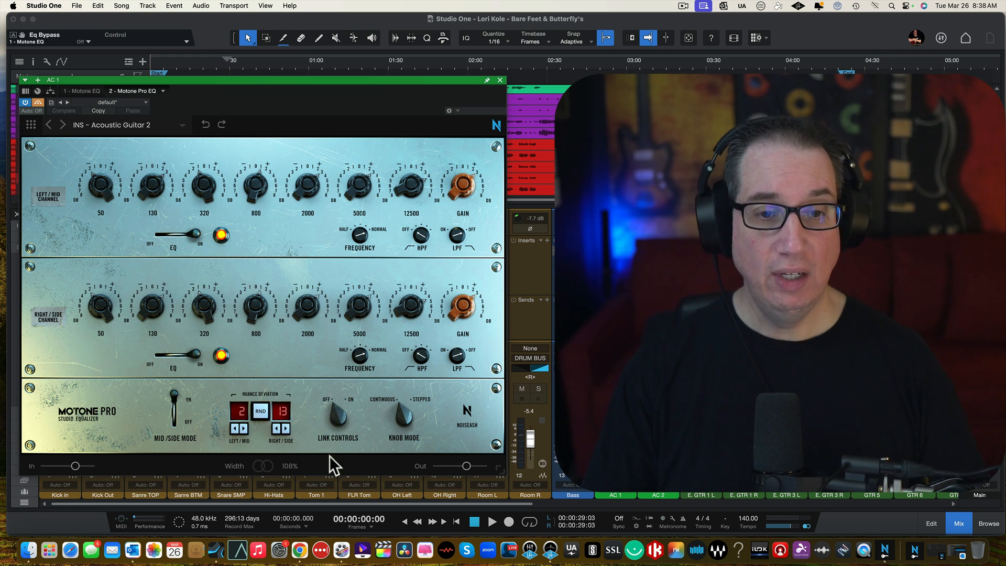
left_click(403, 417)
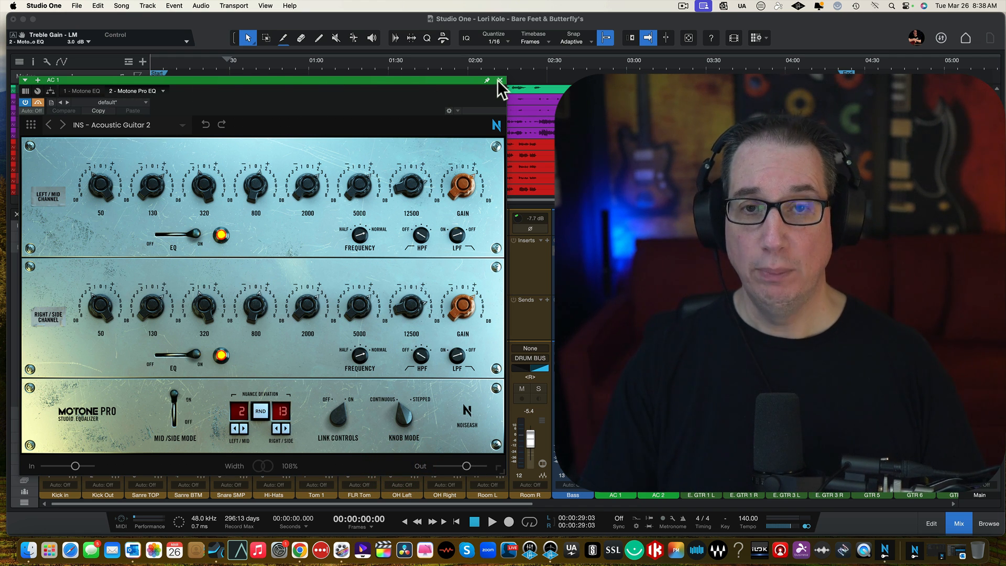
Return to the Motone EQ, close the AC 1 plug-in window and select the Kick in channel in the mixer.
left_click(82, 90)
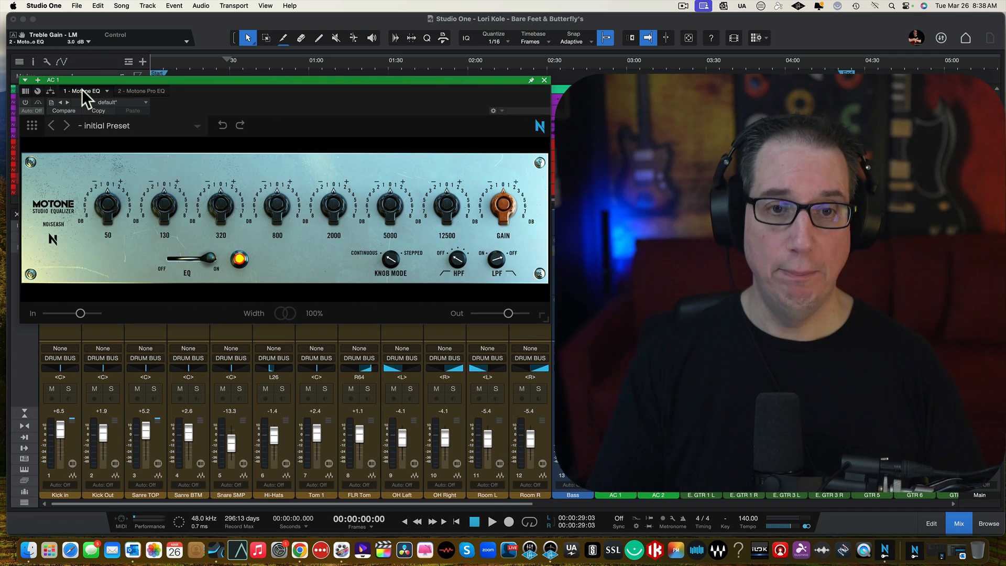
left_click(544, 80)
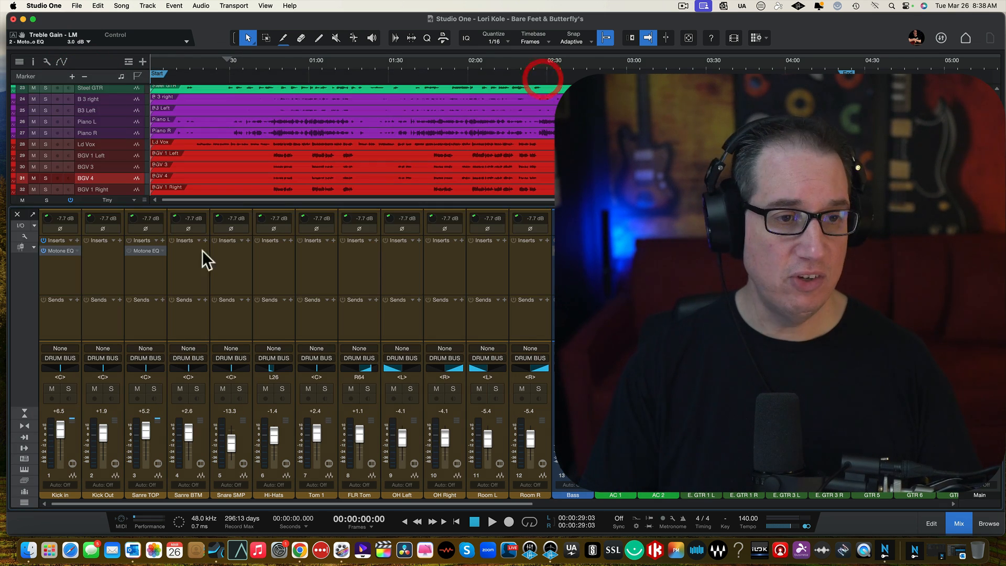
left_click(46, 274)
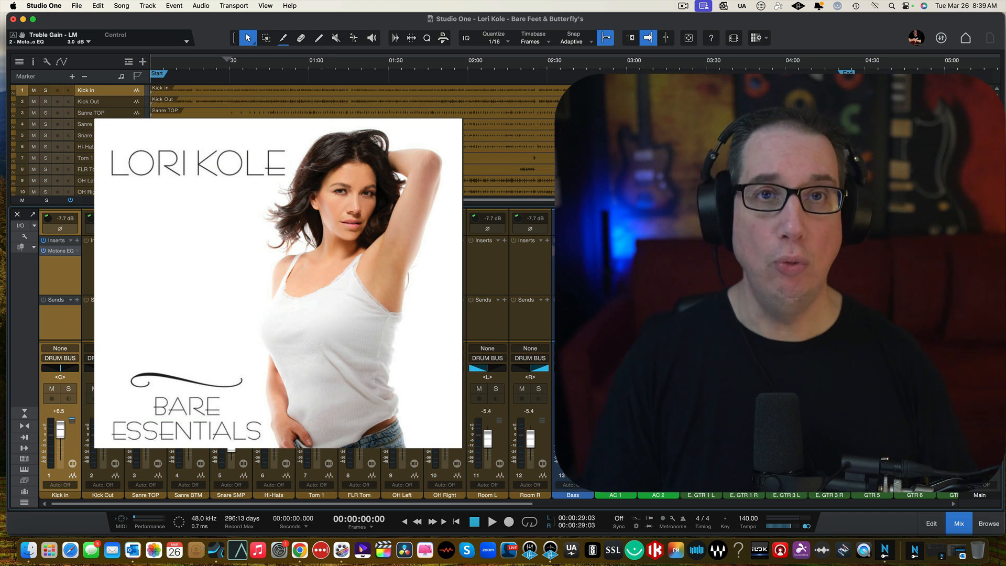
Play the song and look over the track list from the drums down to the vocals.
key("space")
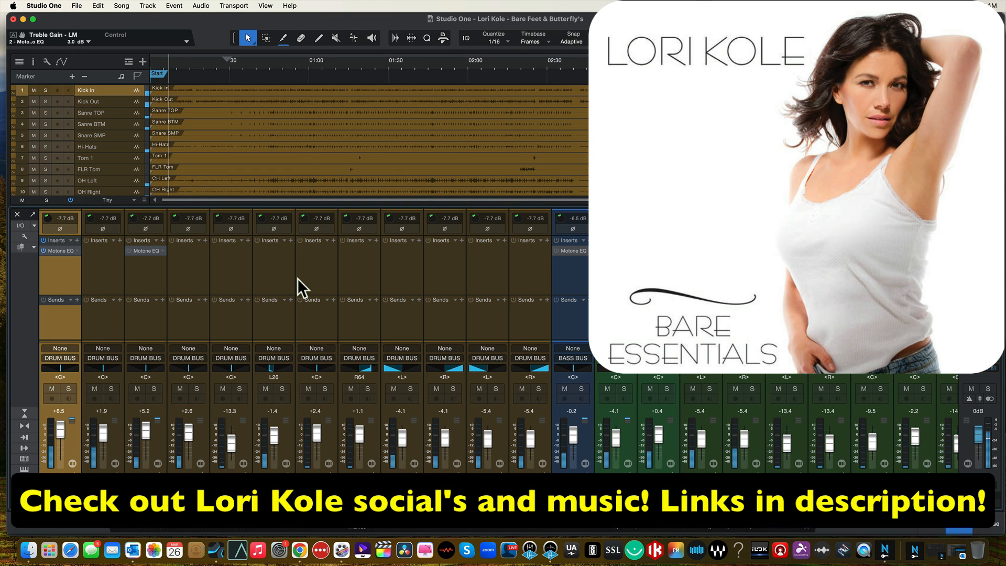
scroll(272, 124, "down", 1)
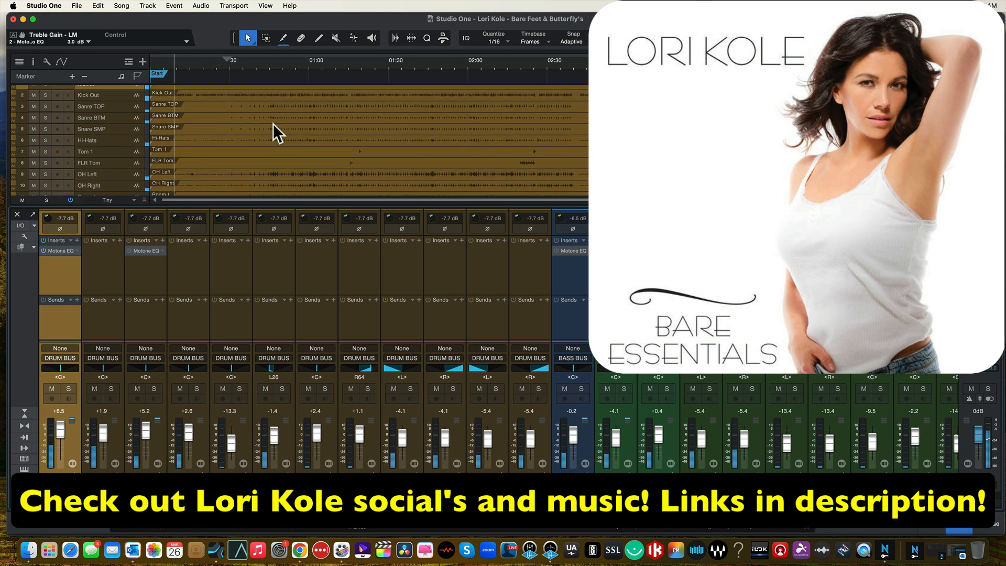
scroll(272, 124, "down", 10)
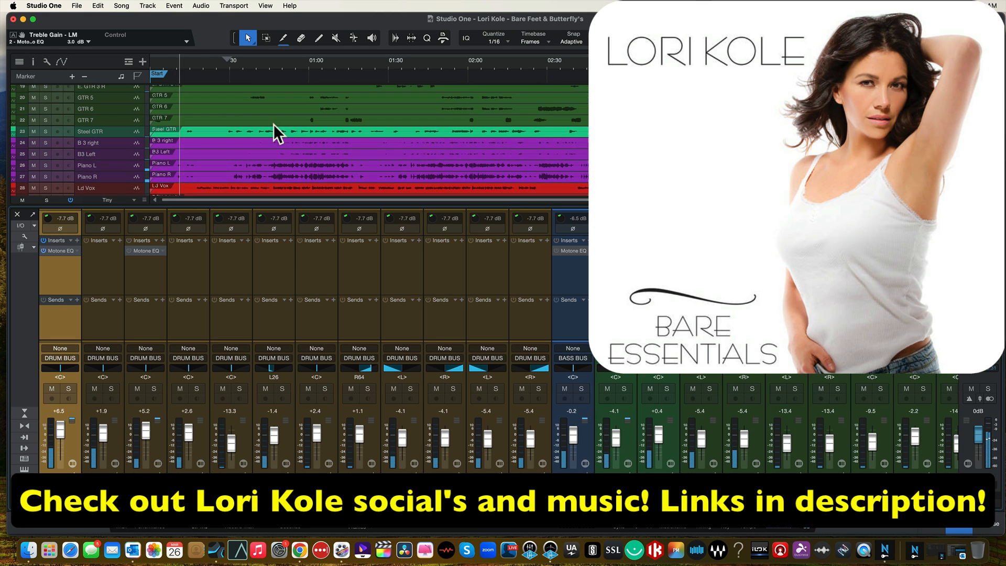
scroll(273, 124, "down", 1)
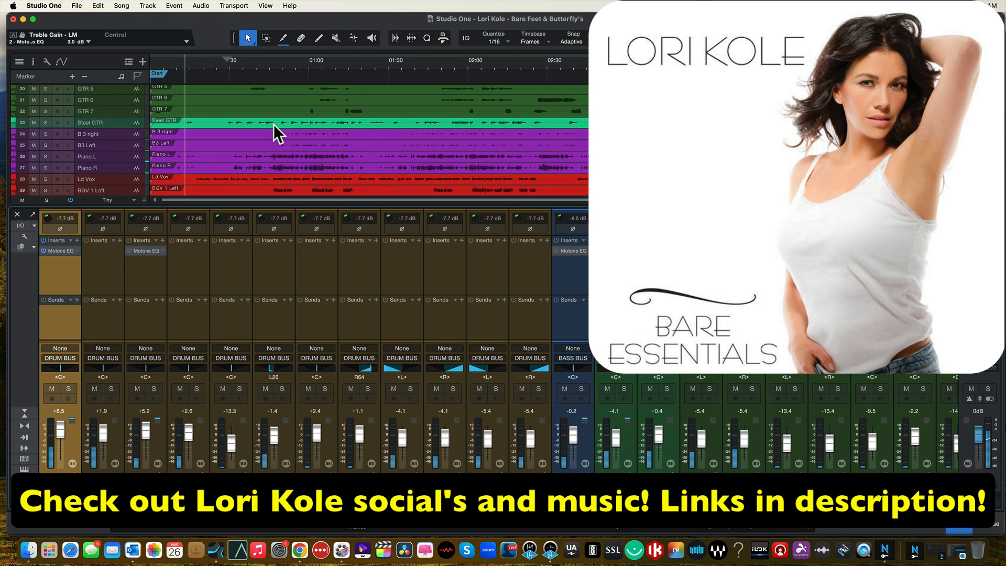
Open the Kick in channel's Motone EQ, then reposition and enlarge its window.
left_click(49, 249)
left_click_drag(175, 124, 184, 118)
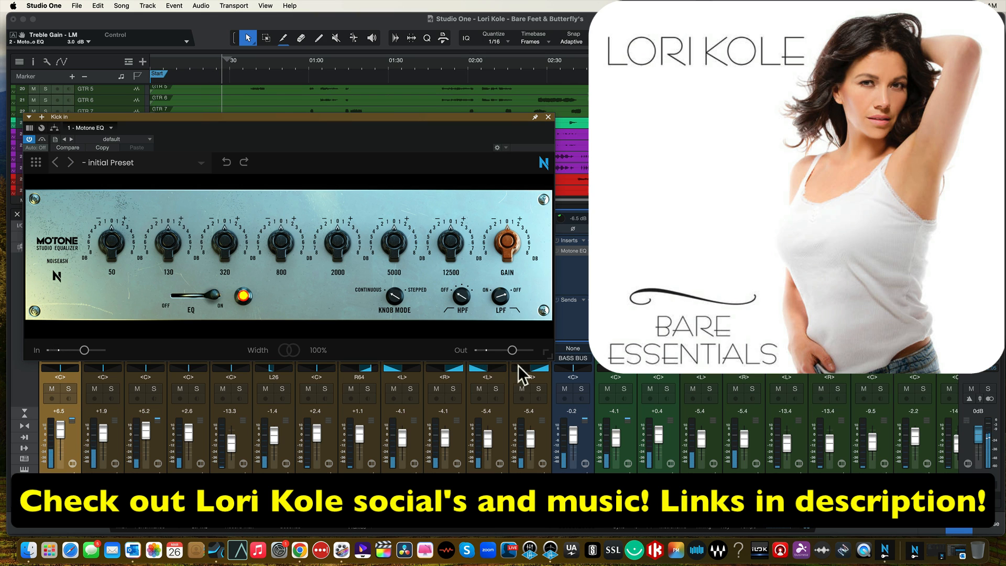
left_click_drag(548, 355, 580, 375)
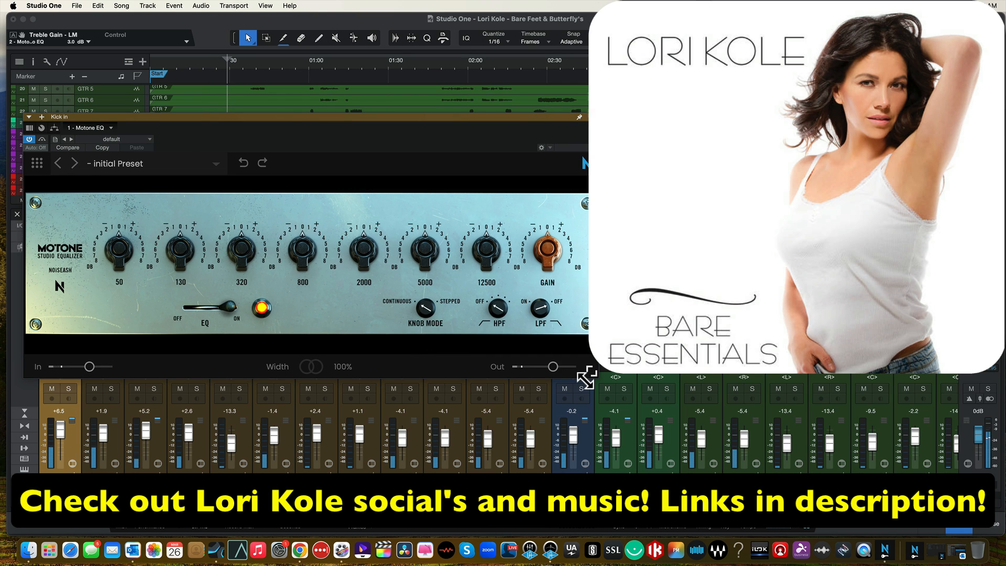
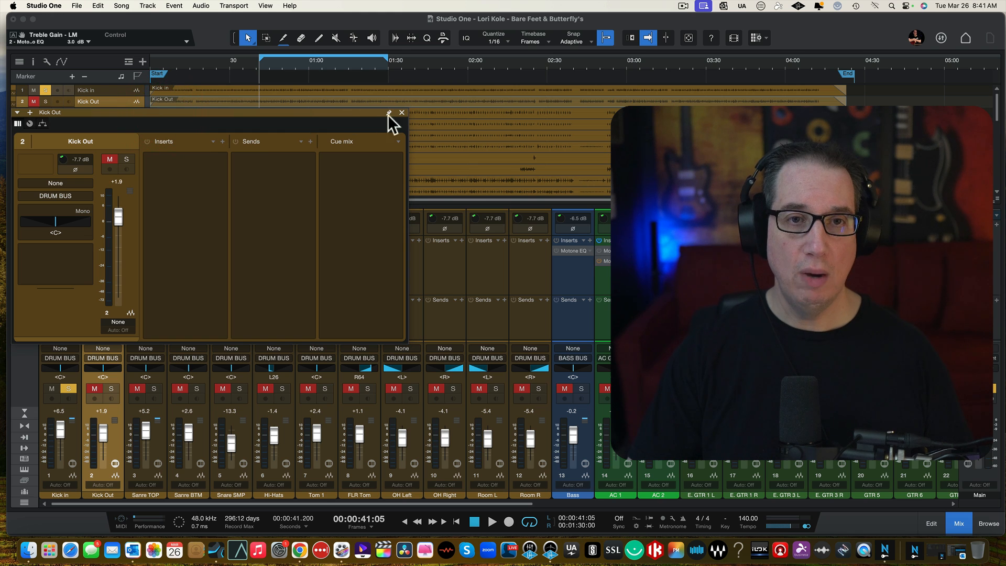
Replace the Kick Out channel window with the Kick in Motone EQ and raise the Kick in volume to +10.0 dB during playback.
left_click(402, 112)
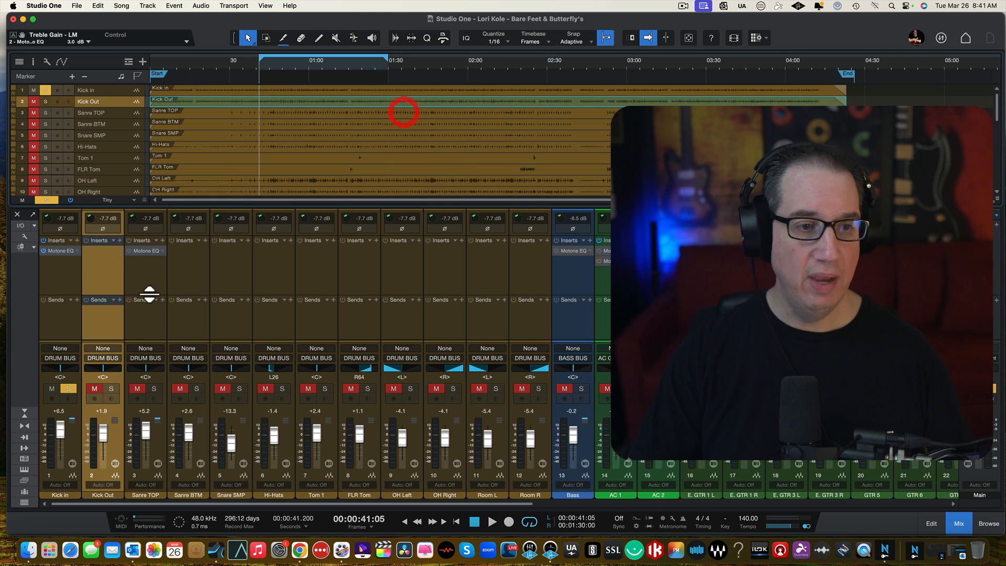
left_click(62, 250)
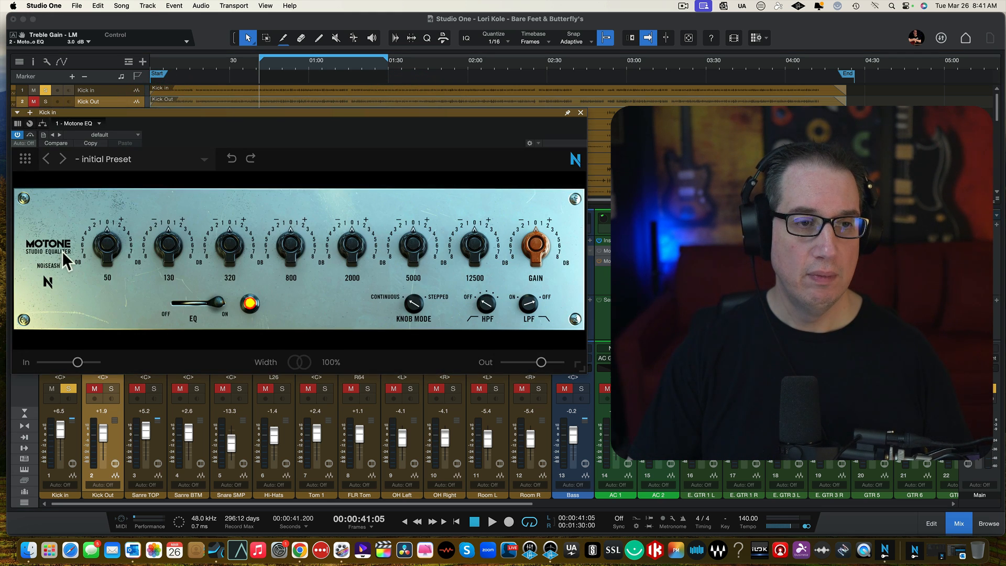
key("space")
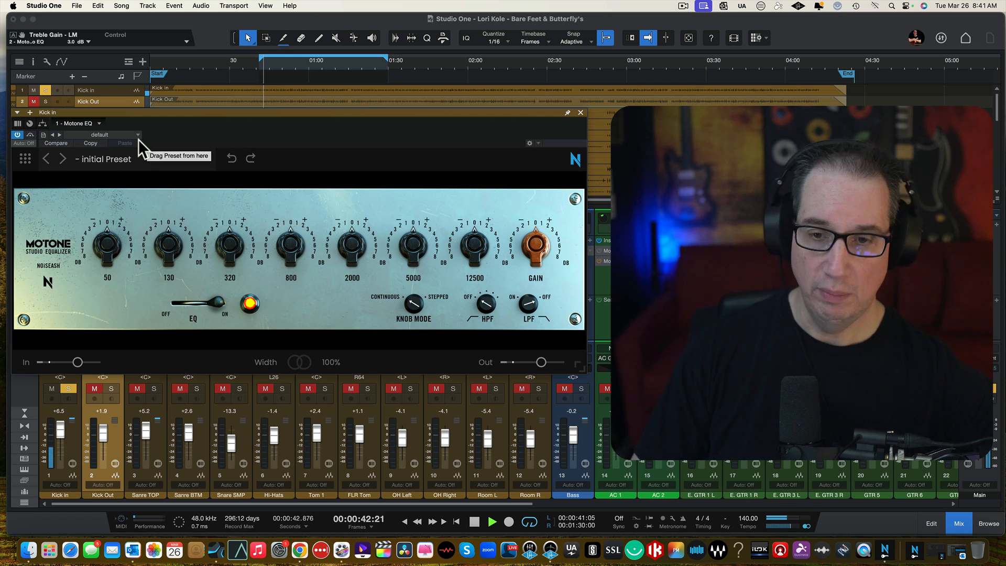
left_click(60, 429)
left_click_drag(59, 429, 59, 426)
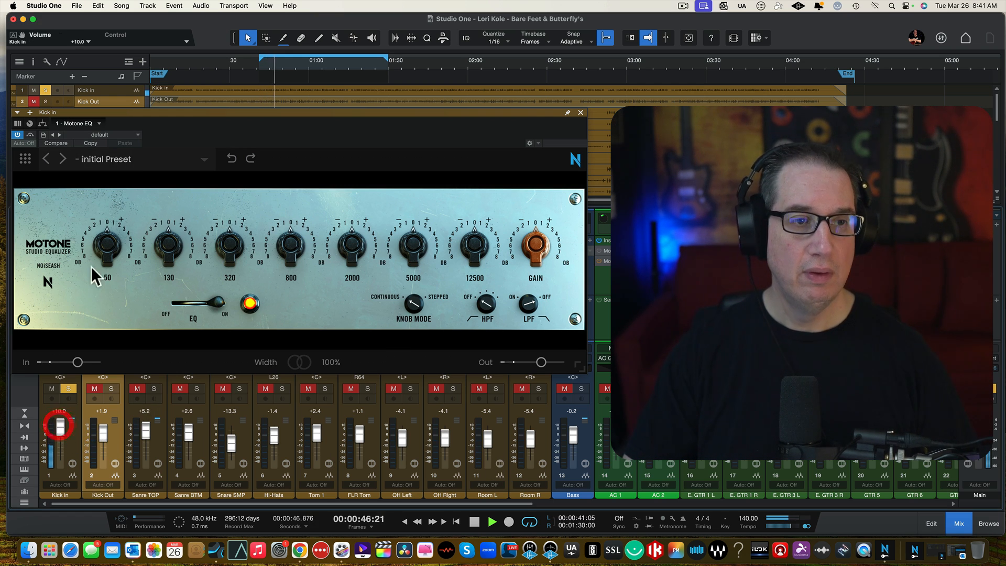
Boost the kick's 50 Hz band in Continuous knob mode, trying different amounts and ending at 8.0 dB.
left_click_drag(101, 243, 92, 102)
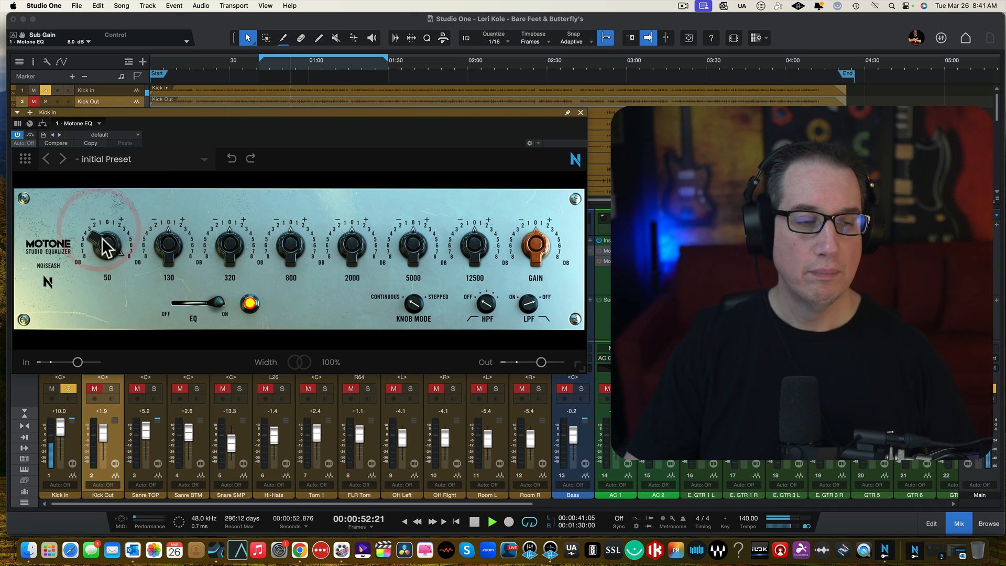
left_click_drag(181, 111, 181, 120)
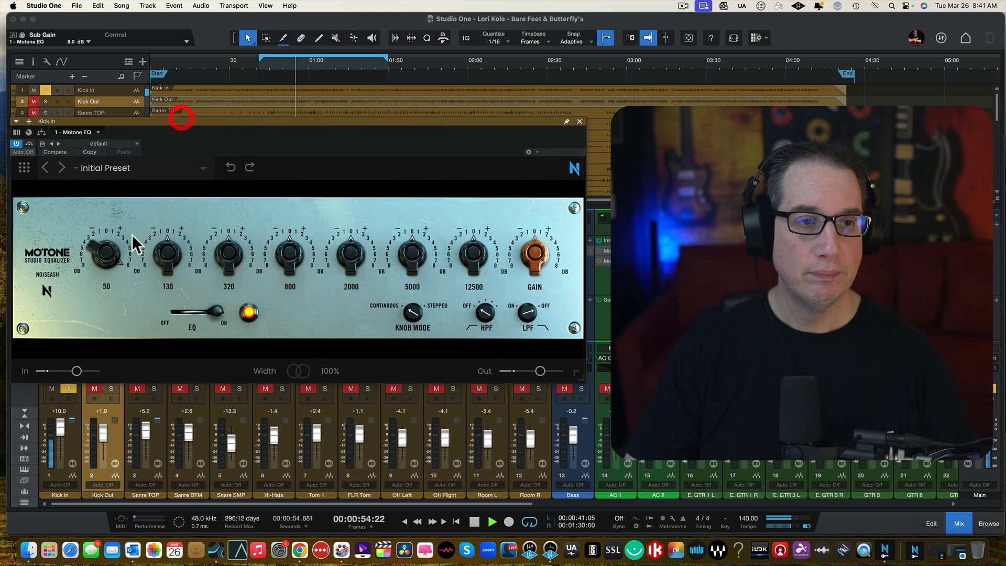
mouse_move(99, 251)
left_mouse_down()
mouse_move(99, 401)
mouse_move(99, 237)
mouse_move(94, 253)
left_mouse_up()
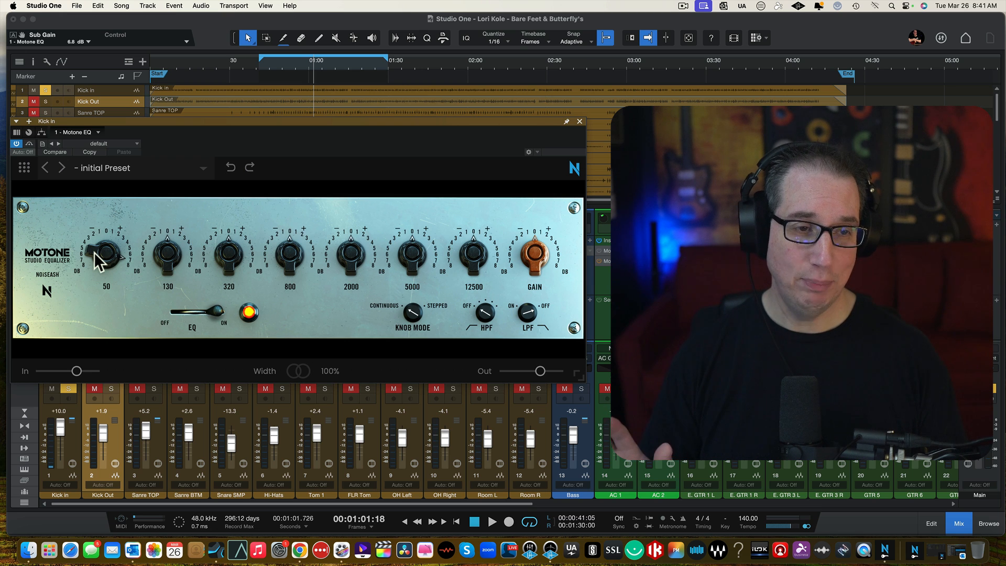
left_click_drag(93, 253, 99, 234)
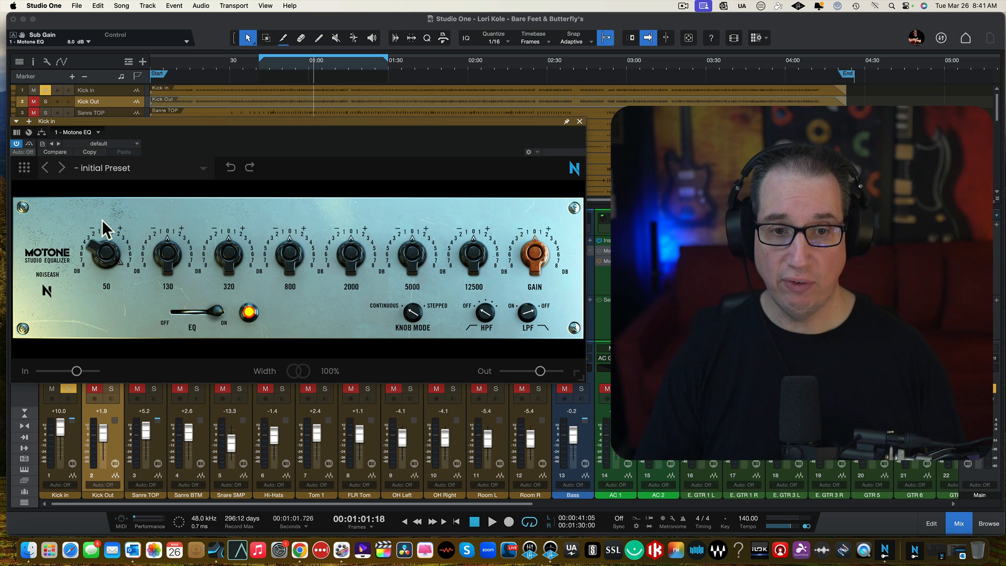
During playback, reset the 50 Hz band to 0.0 dB, set Knob Mode to Stepped, and boost the band to 8.0 dB.
key("space")
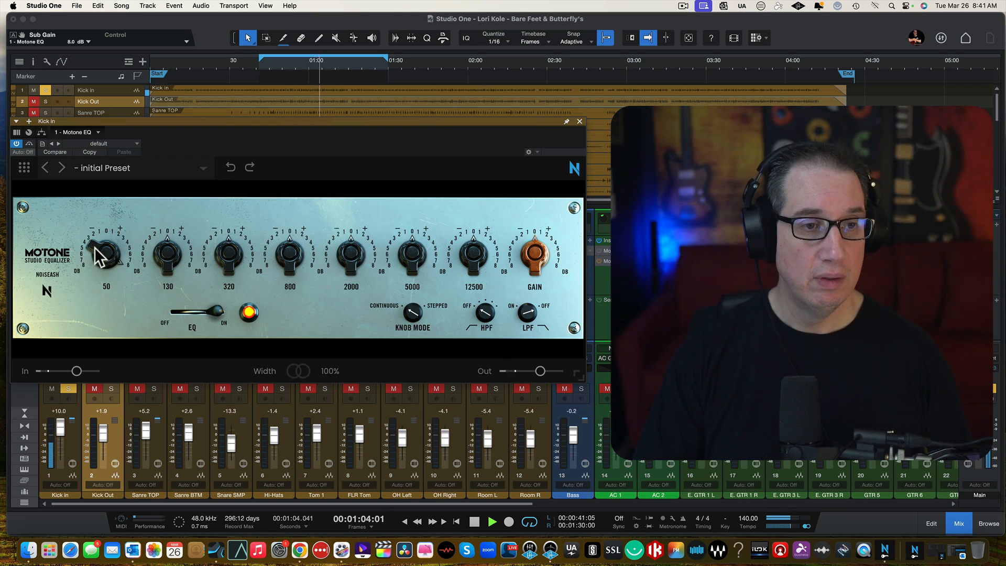
left_click_drag(96, 248, 90, 319)
left_click_drag(409, 311, 420, 262)
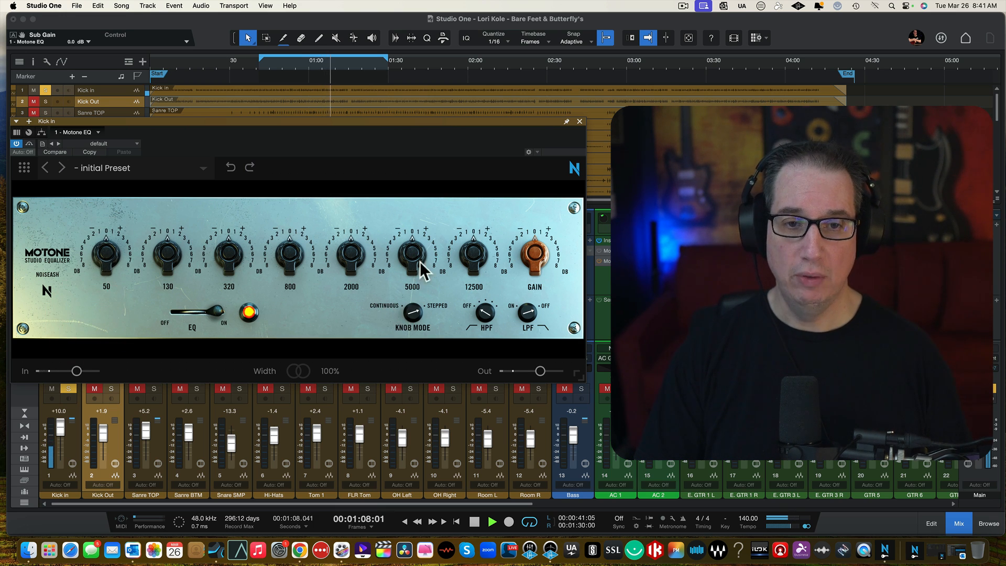
left_click_drag(101, 254, 102, 175)
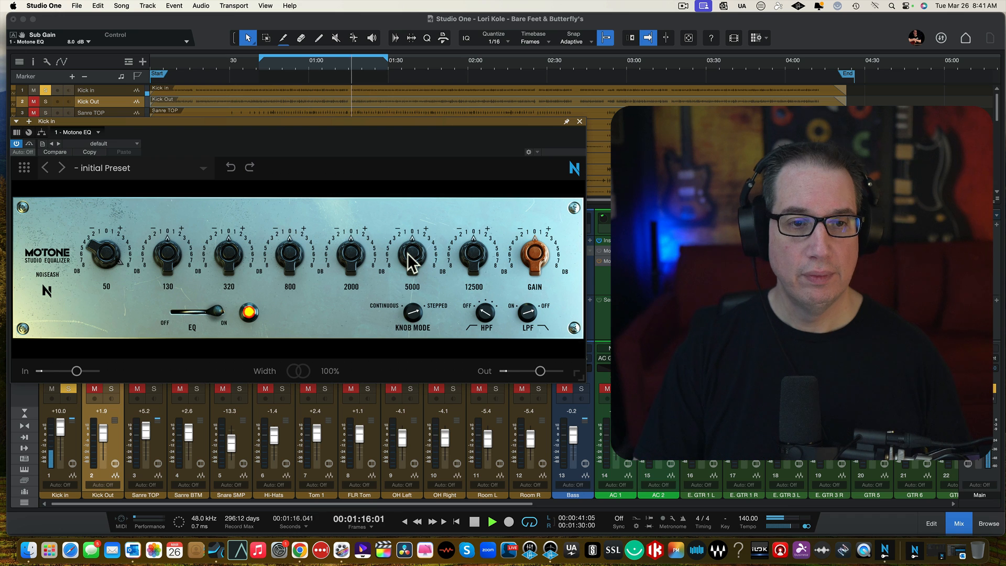
Set the kick's 5000 Hz band to 3.0 dB, the 320 Hz band to -2.0 dB and the 130 Hz band to -1.0 dB.
left_click_drag(408, 257, 413, 233)
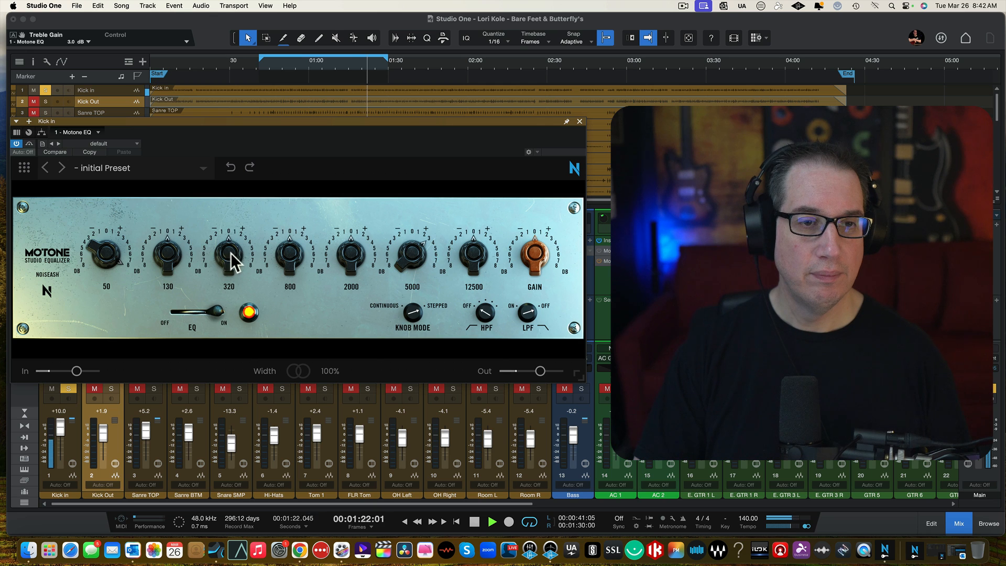
left_click_drag(230, 252, 227, 273)
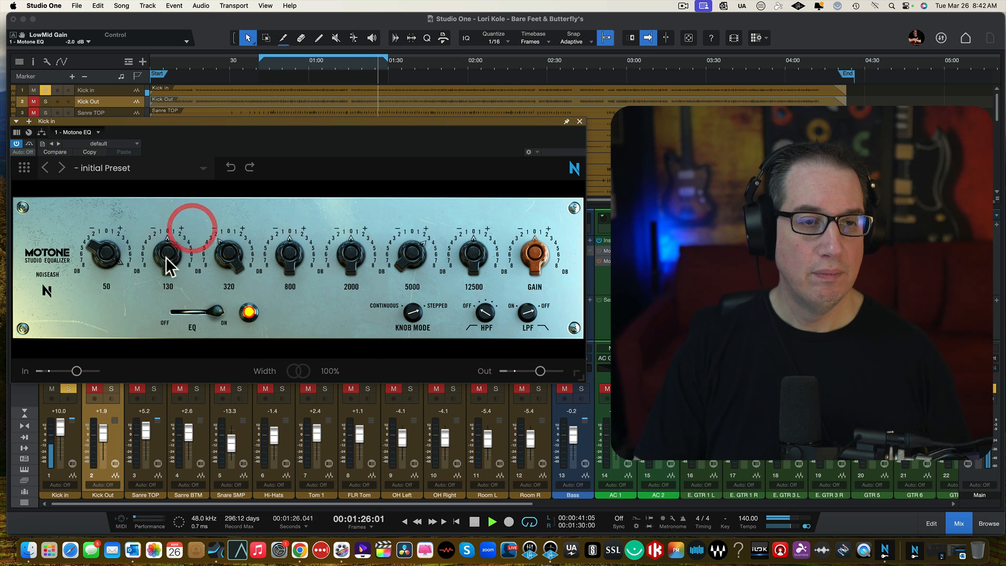
mouse_move(166, 257)
left_mouse_down()
mouse_move(170, 227)
mouse_move(162, 267)
left_mouse_up()
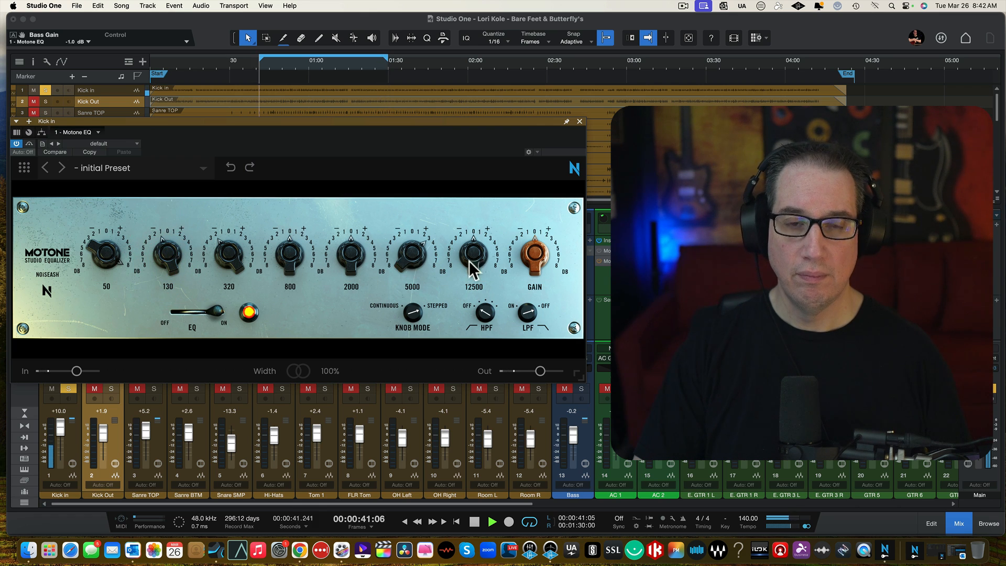
Try the kick's 12500 Hz band, ending at 0.0 dB, and compare the sound with the EQ off and on.
left_click_drag(469, 262, 469, 251)
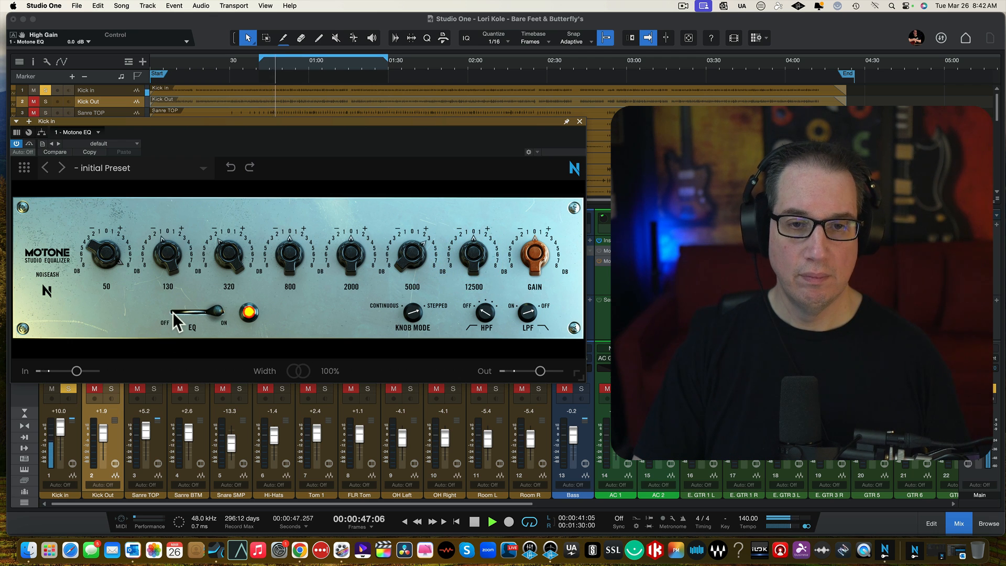
left_click(172, 312)
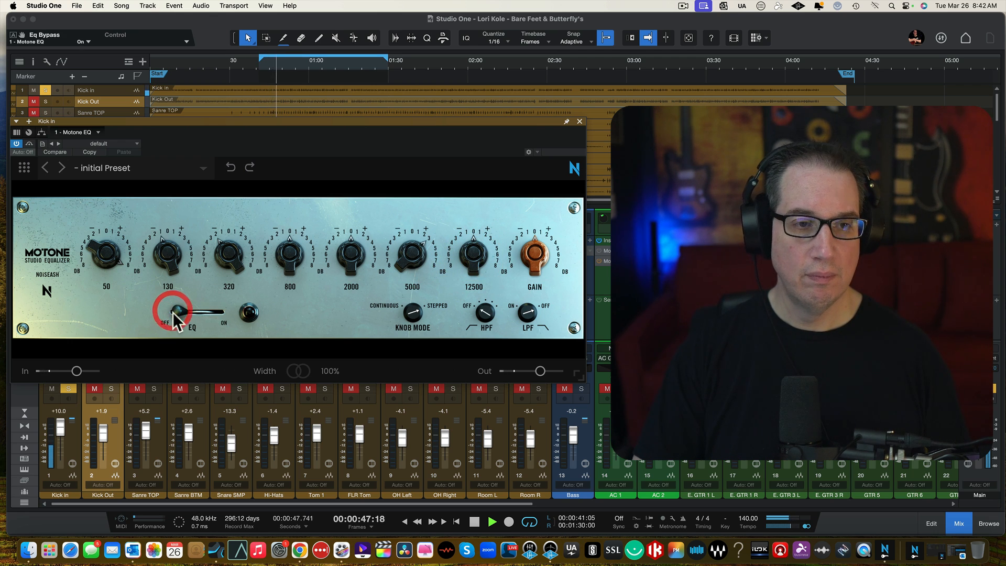
left_click(219, 313)
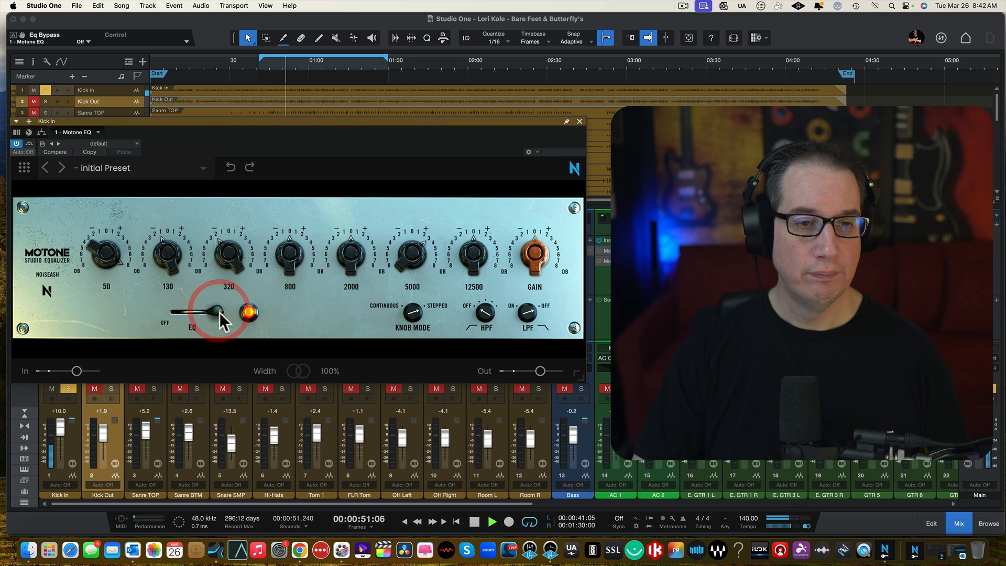
Set the plug-in's Width to Mono and compare the kick with the EQ off and on during playback.
left_click_drag(299, 375, 303, 519)
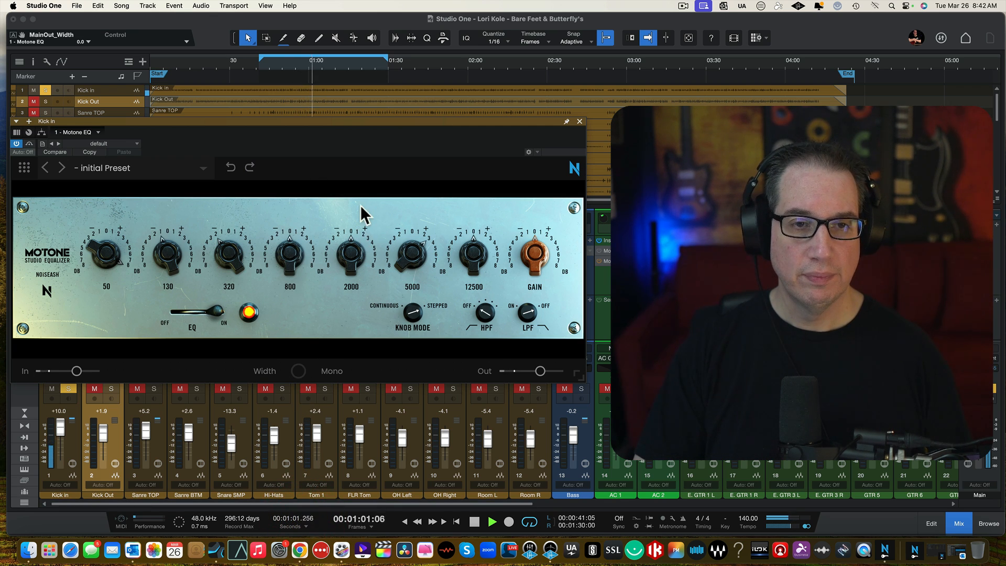
key("space")
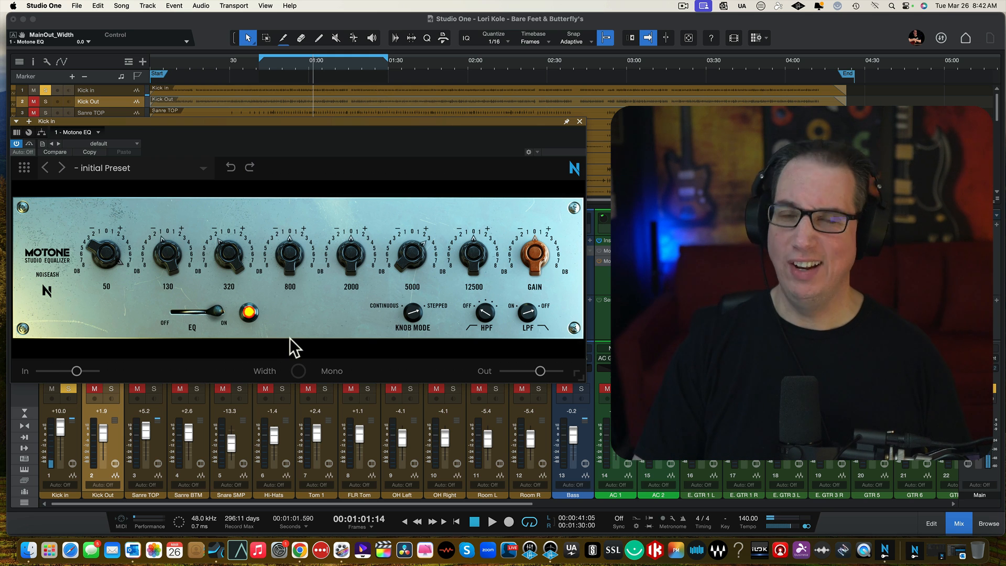
key("space")
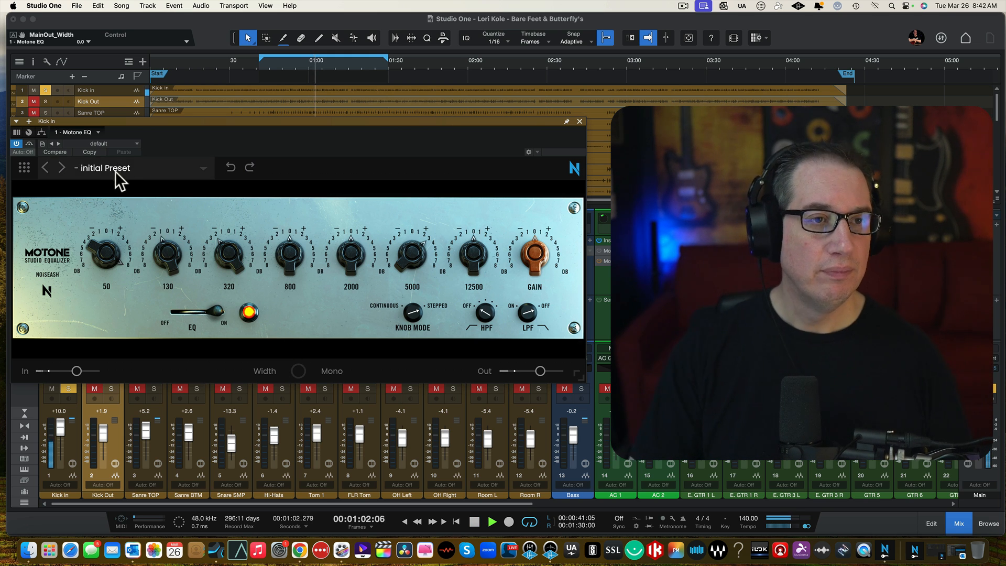
left_click(249, 315)
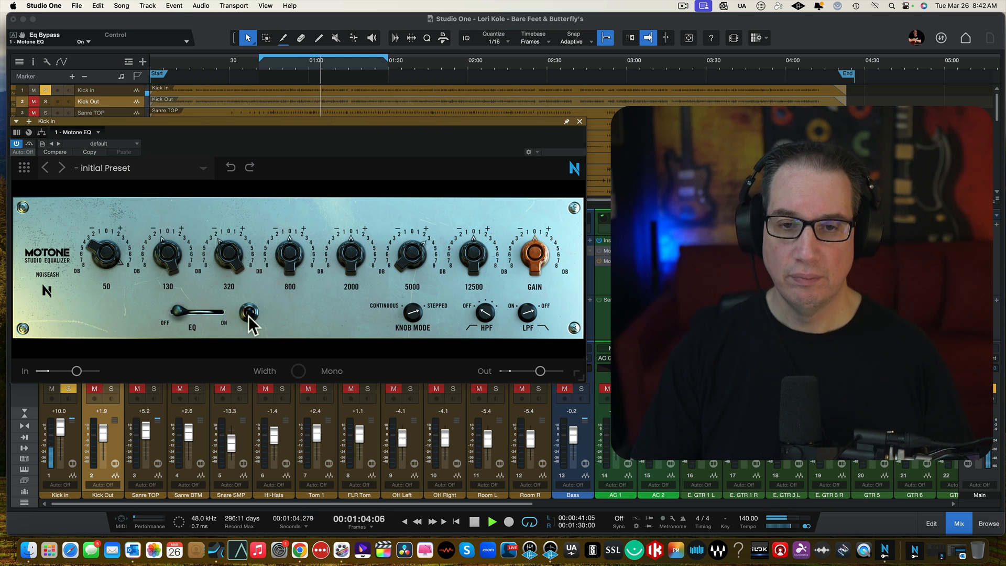
left_click(249, 315)
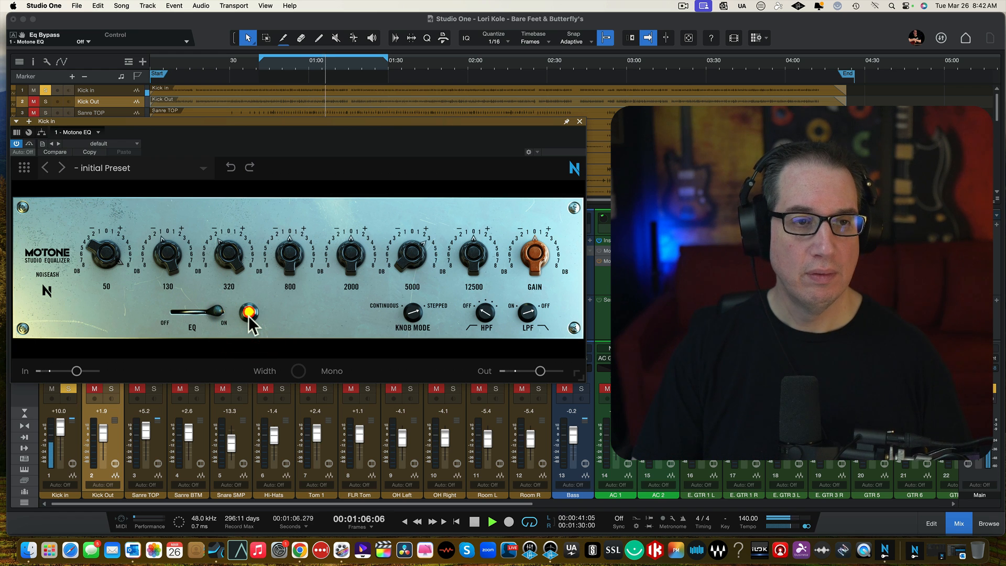
Load the DR - Kick 70s preset on the Kick in track and play it back.
key("space")
left_click(201, 171)
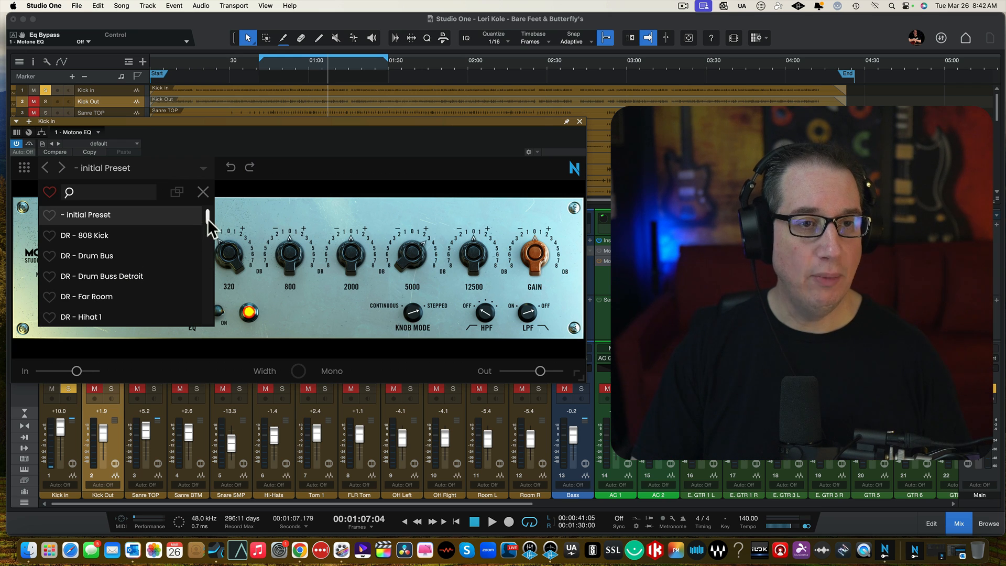
left_click_drag(207, 219, 208, 230)
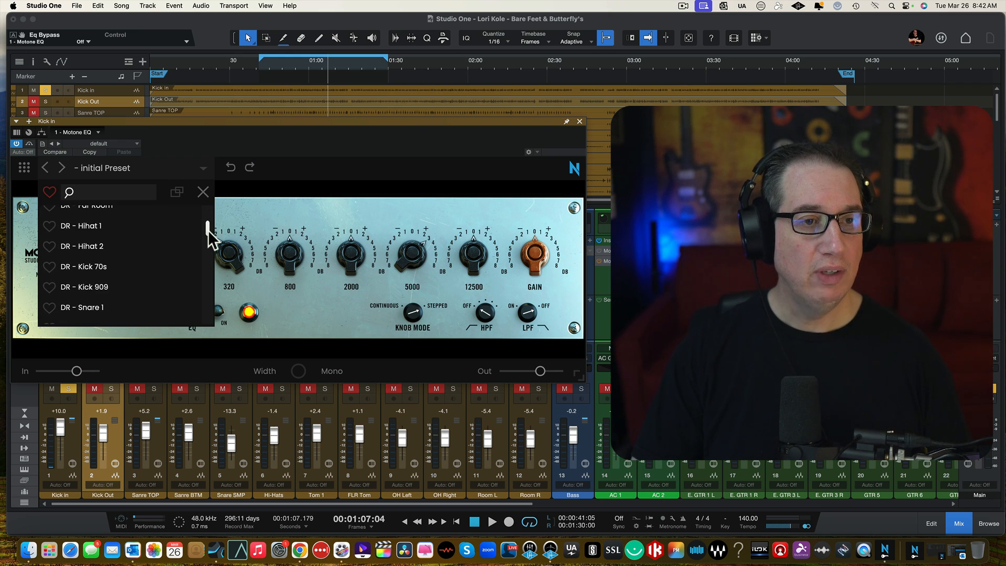
left_click(101, 267)
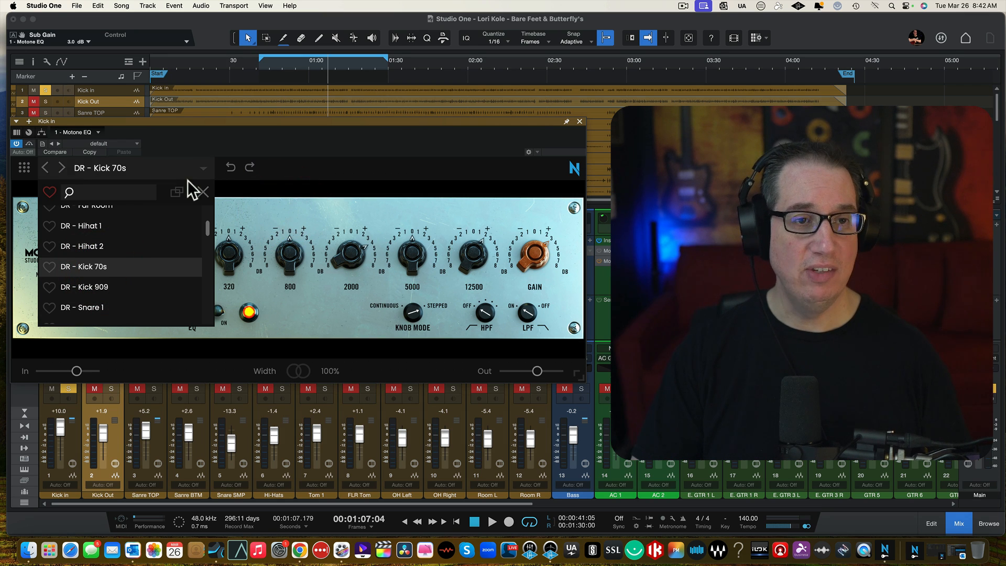
key("space")
left_click(205, 191)
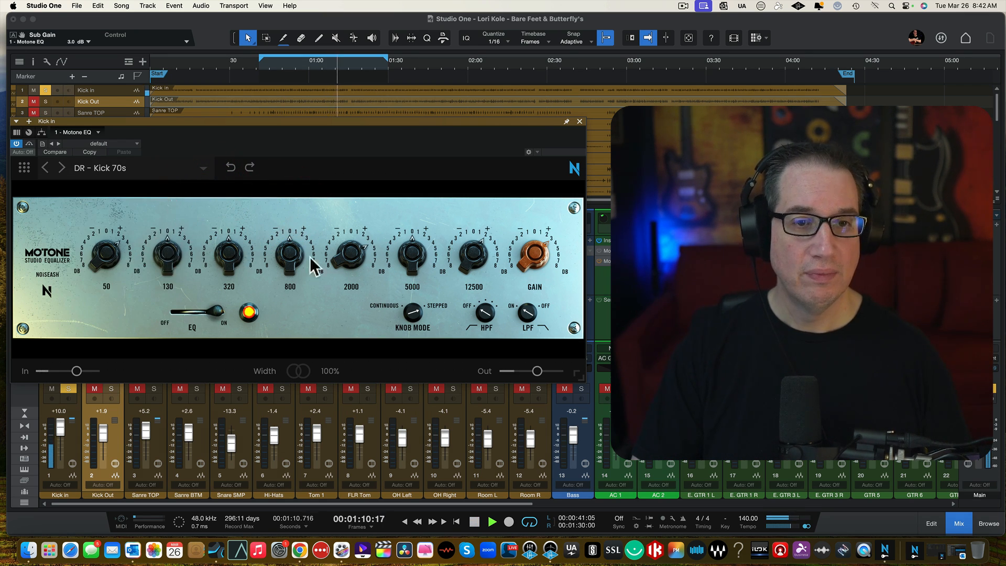
Load the DR - Kick 909 preset on the Kick in track and close the preset list.
left_click(204, 168)
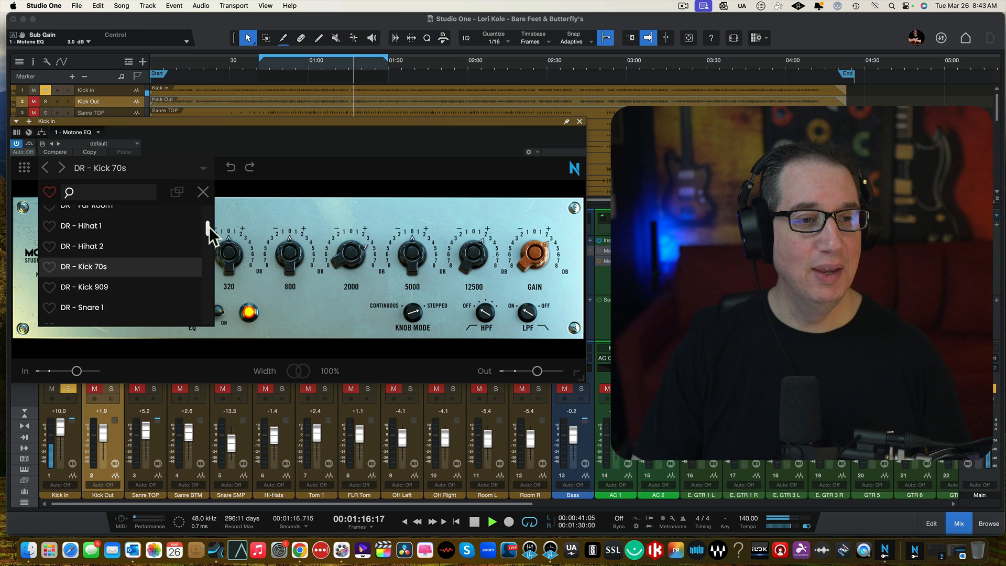
mouse_move(209, 226)
left_mouse_down()
mouse_move(208, 240)
mouse_move(208, 225)
left_mouse_up()
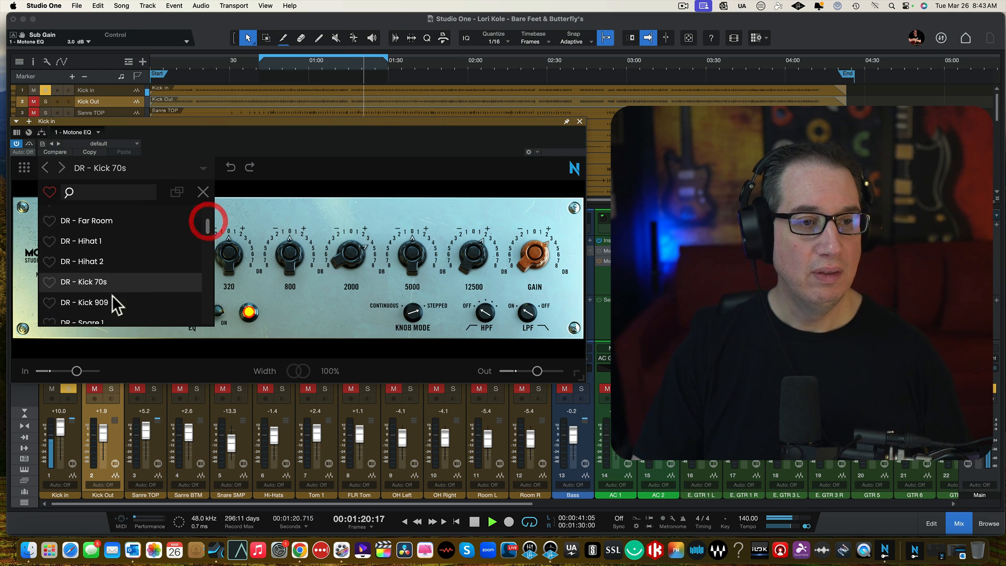
left_click(102, 302)
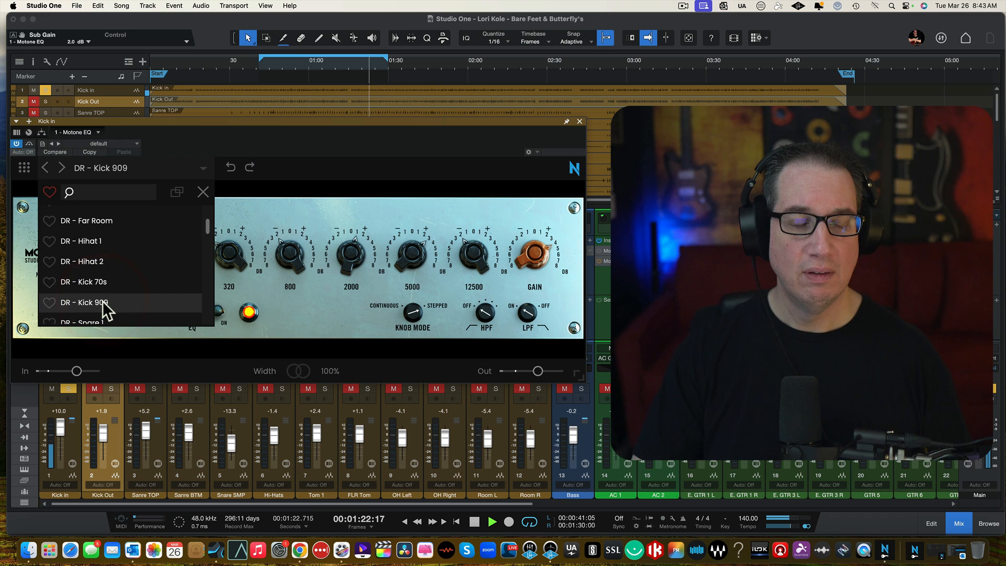
mouse_move(211, 229)
left_mouse_down()
mouse_move(209, 251)
mouse_move(212, 219)
left_mouse_up()
left_click(201, 195)
left_click(200, 195)
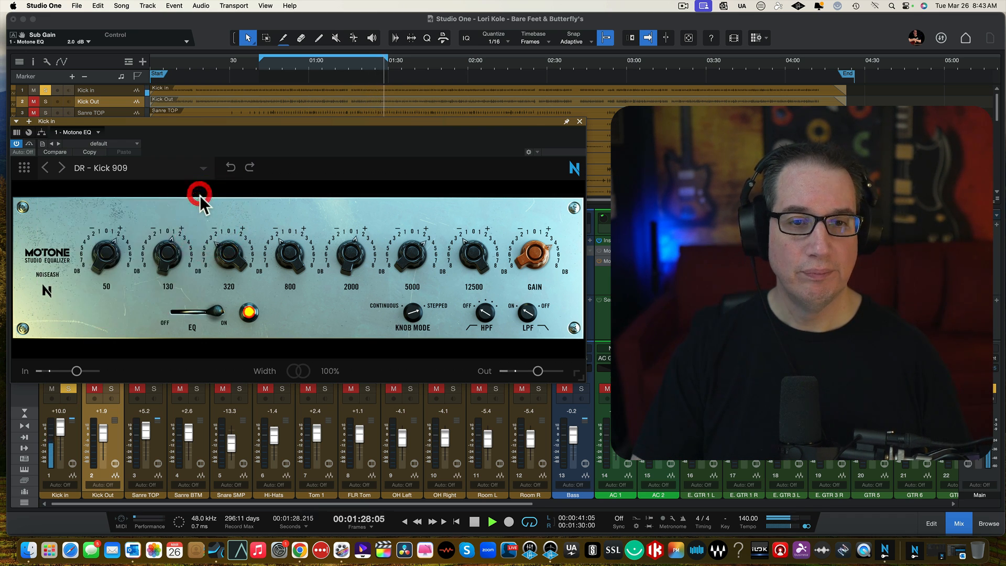
Boost the kick's 50 Hz band to 8.0 dB and compare the sound with the EQ off and on.
left_click_drag(108, 256, 103, 171)
left_click(108, 254)
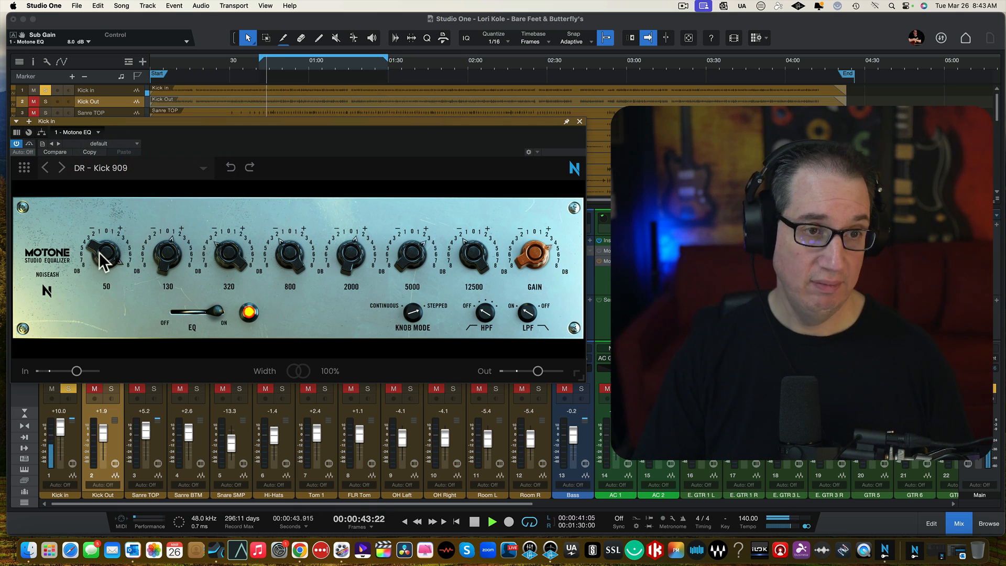
left_click(175, 312)
left_click(220, 317)
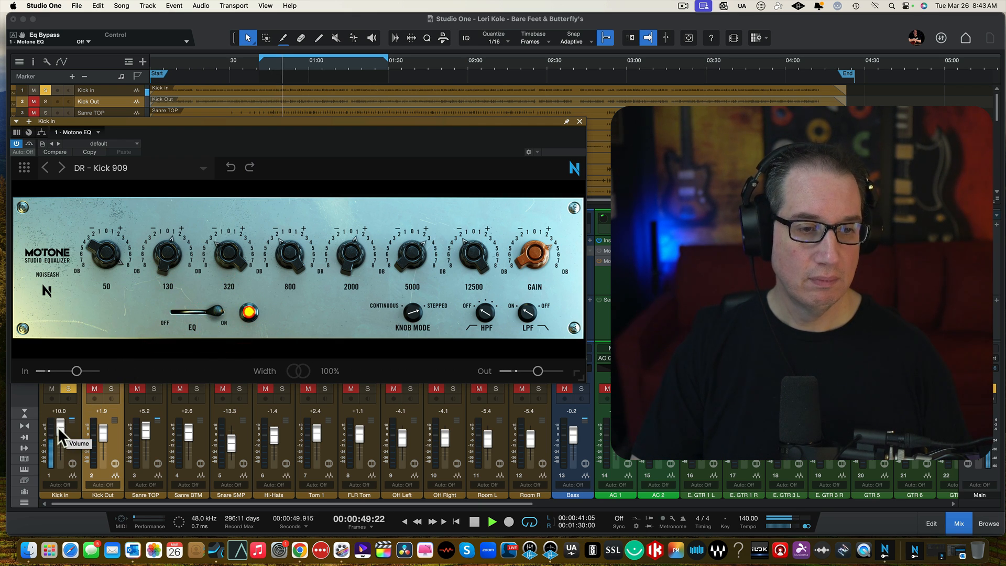
Lower the Kick in volume to -2.4 dB and close its Motone EQ window.
left_click_drag(57, 427, 58, 433)
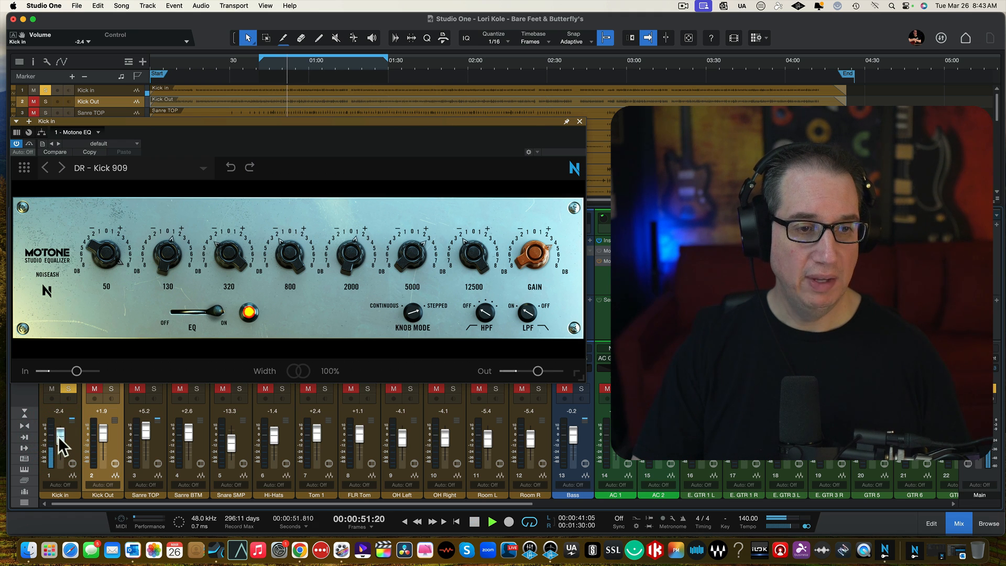
left_click_drag(58, 436, 58, 434)
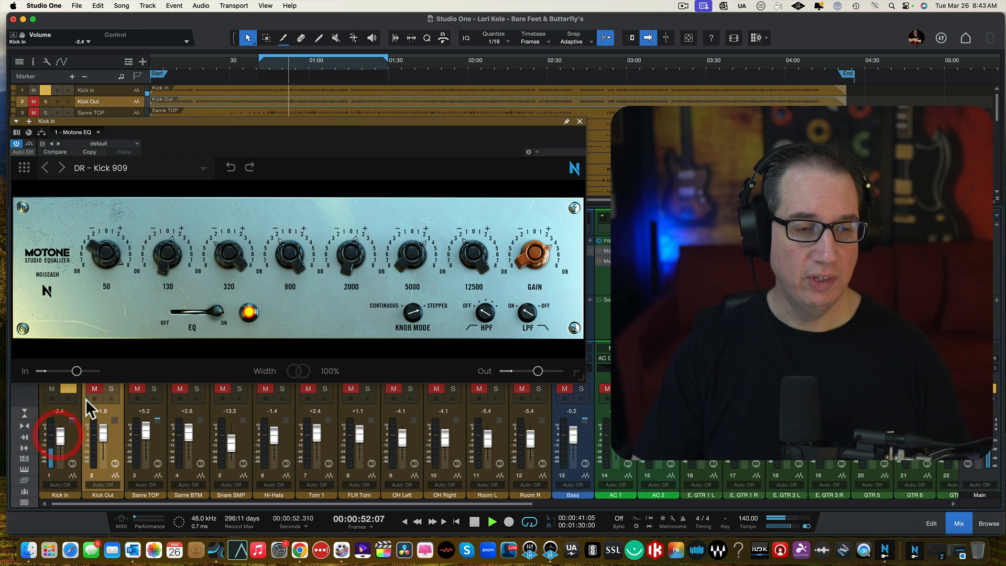
left_click(579, 121)
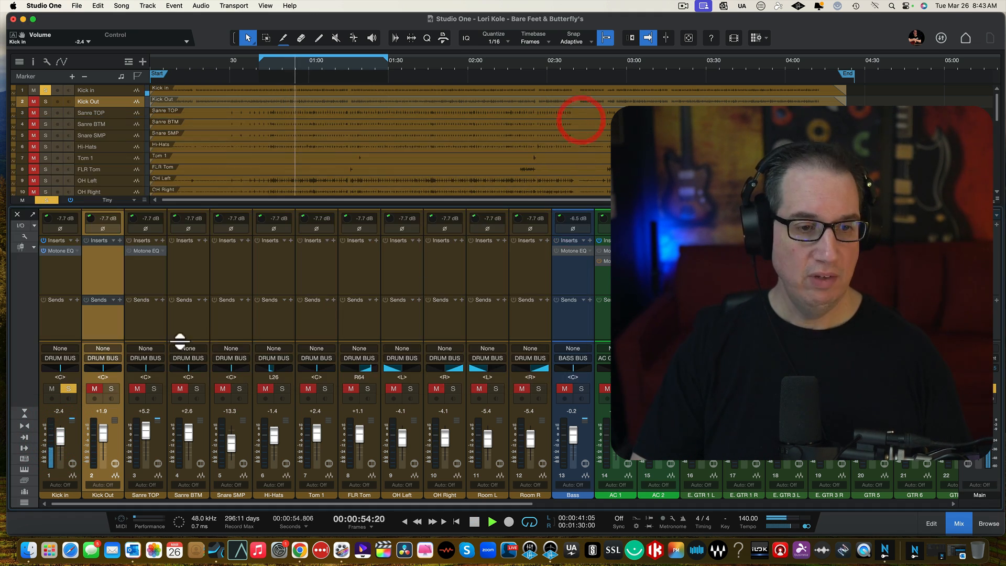
Solo the Sanre TOP and Kick Out tracks alongside Kick in and lower the Kick Out volume to -6.3 dB.
left_click(153, 391)
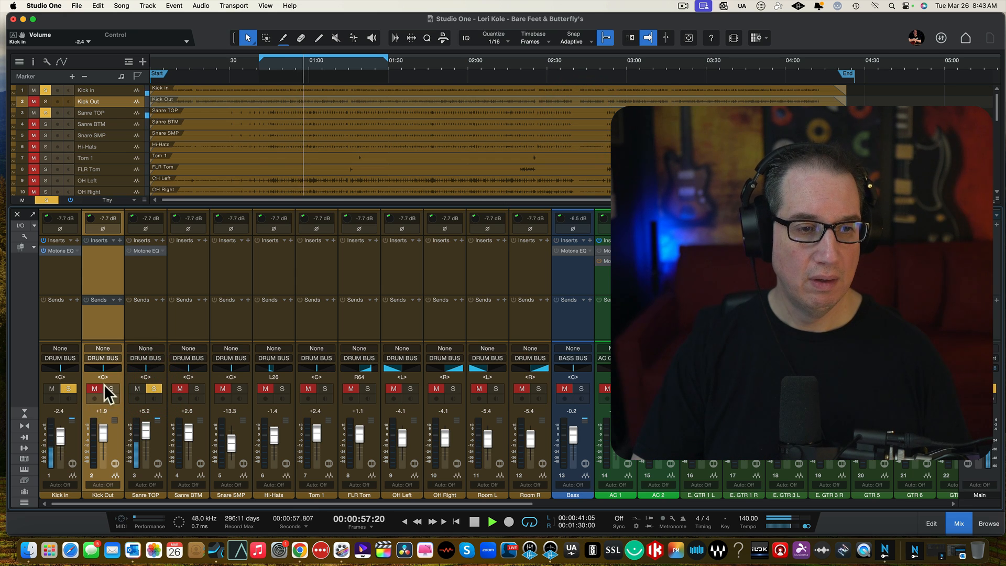
left_click(108, 388)
left_click_drag(102, 436, 100, 445)
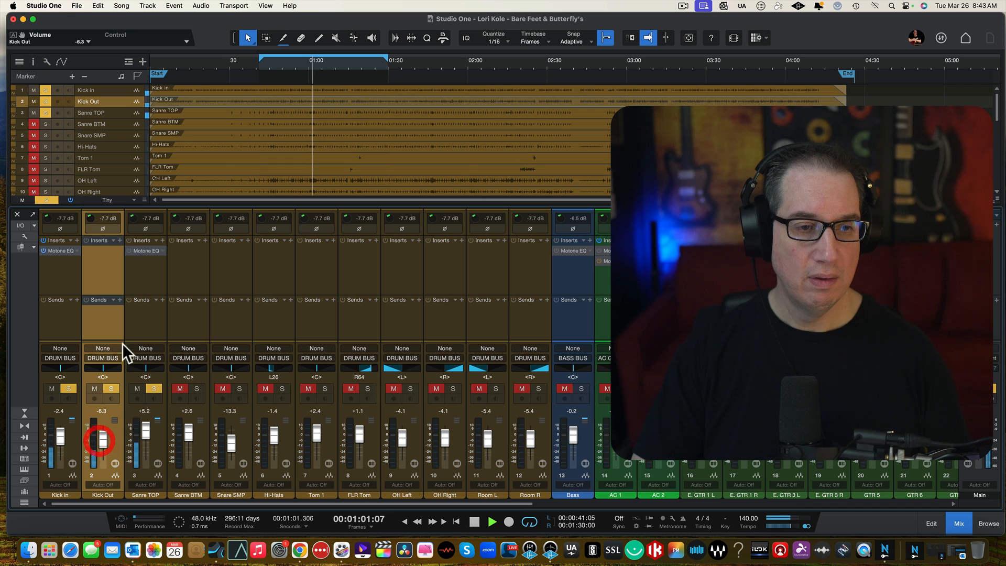
Solo only the Sanre TOP track, open its Motone EQ, and enlarge and reposition the window above the faders.
left_click(151, 389, "super")
left_click(144, 252)
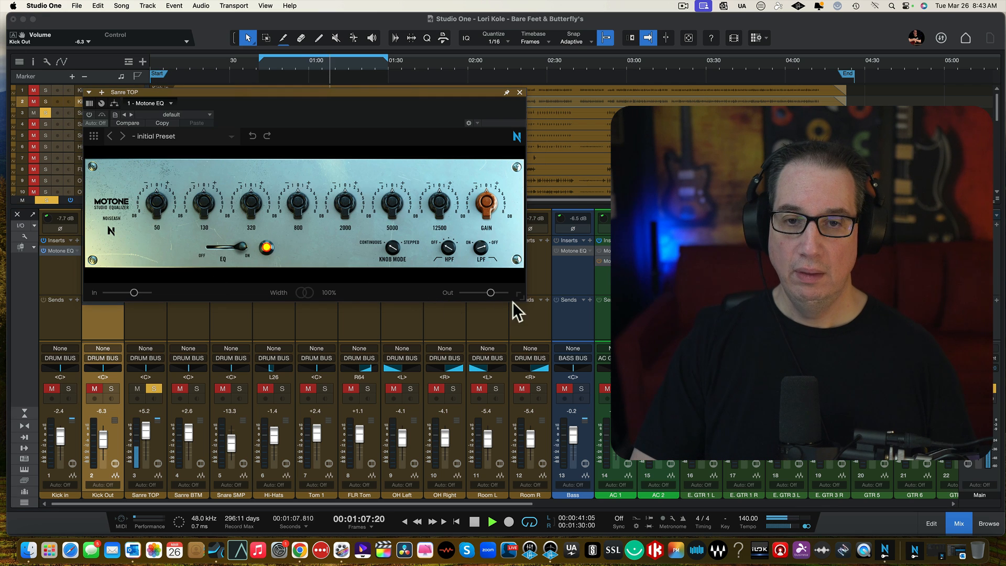
left_click_drag(517, 295, 537, 312)
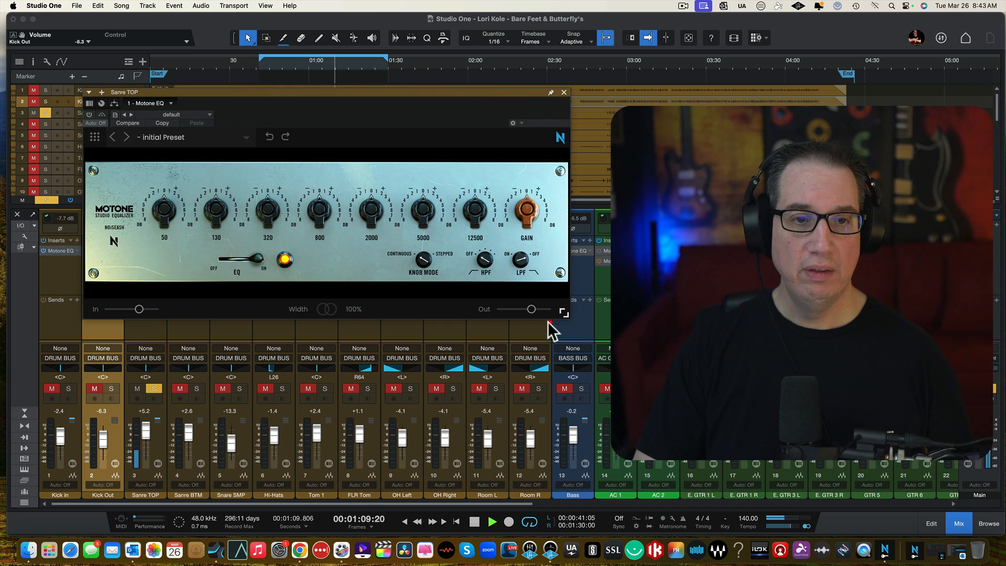
left_click_drag(241, 93, 208, 126)
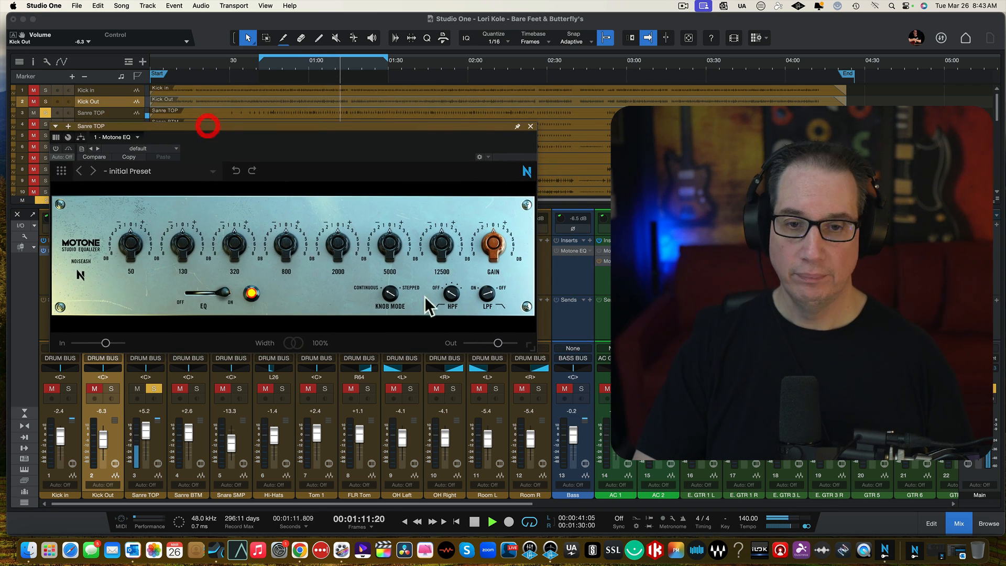
left_click_drag(528, 347, 571, 372)
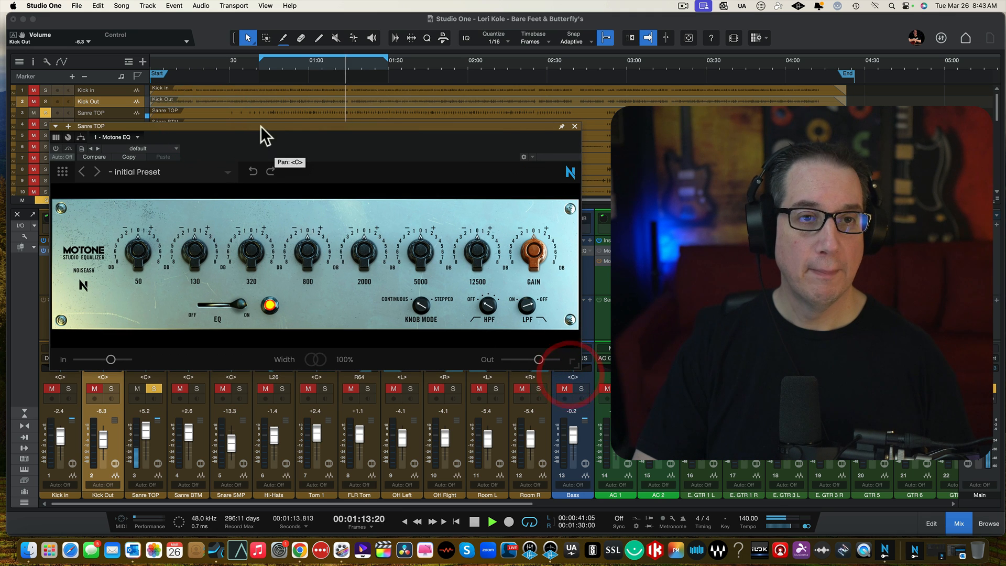
left_click_drag(231, 125, 203, 124)
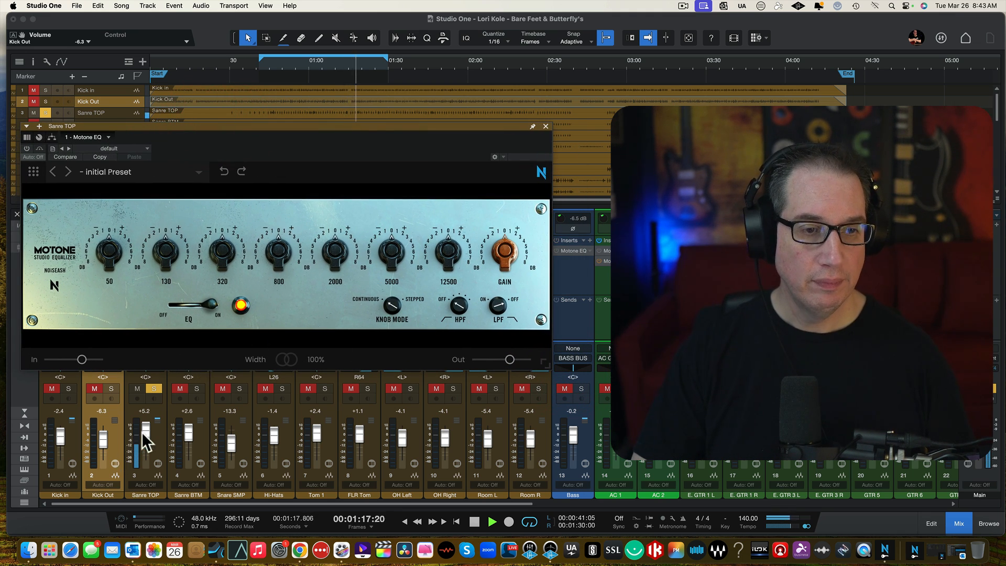
Raise the Sanre TOP volume to +7.4 dB and turn on its Motone EQ high-pass filter.
left_click_drag(142, 431, 142, 430)
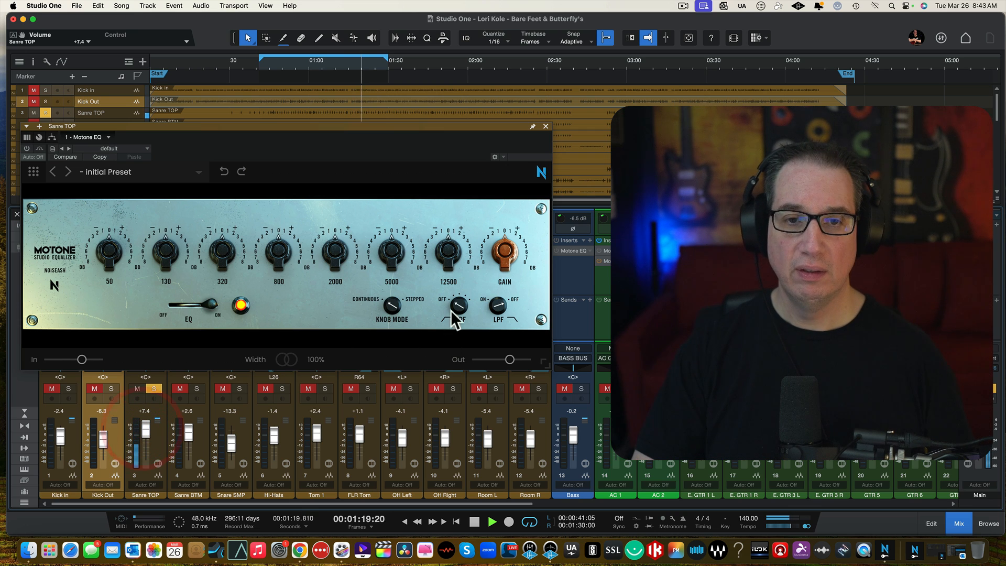
left_click_drag(451, 310, 456, 303)
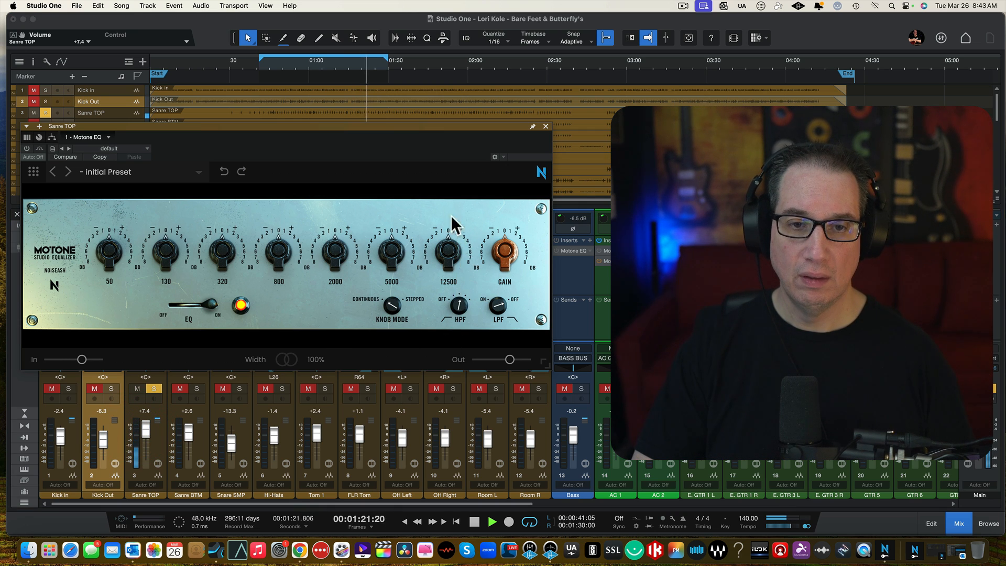
right_click(416, 99)
left_click(423, 52)
left_click(356, 156)
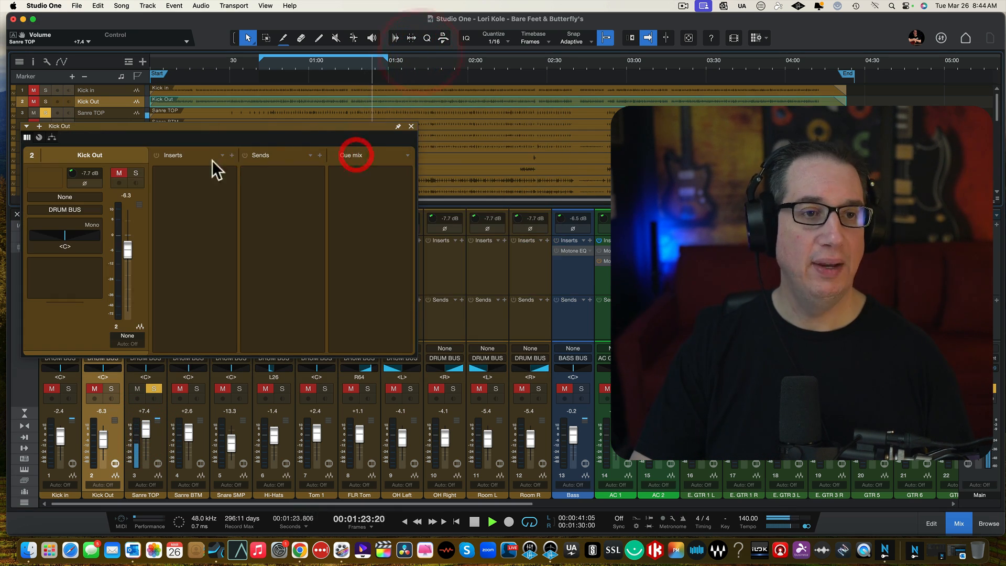
left_click(406, 126)
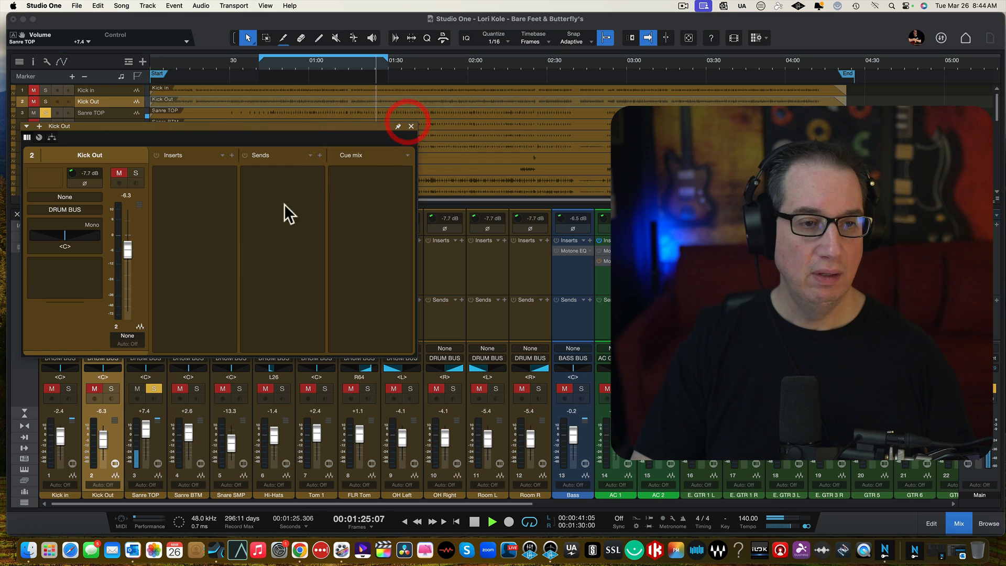
left_click(411, 126)
left_click(148, 252)
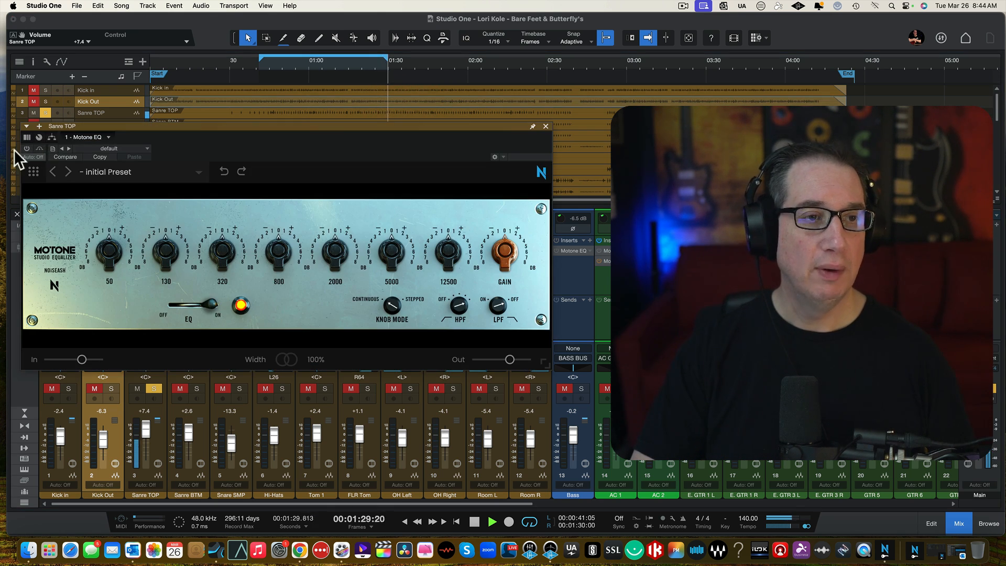
Activate Motone EQ on the Sanre TOP track and set its high-pass filter to 140 Hz.
left_click(26, 149)
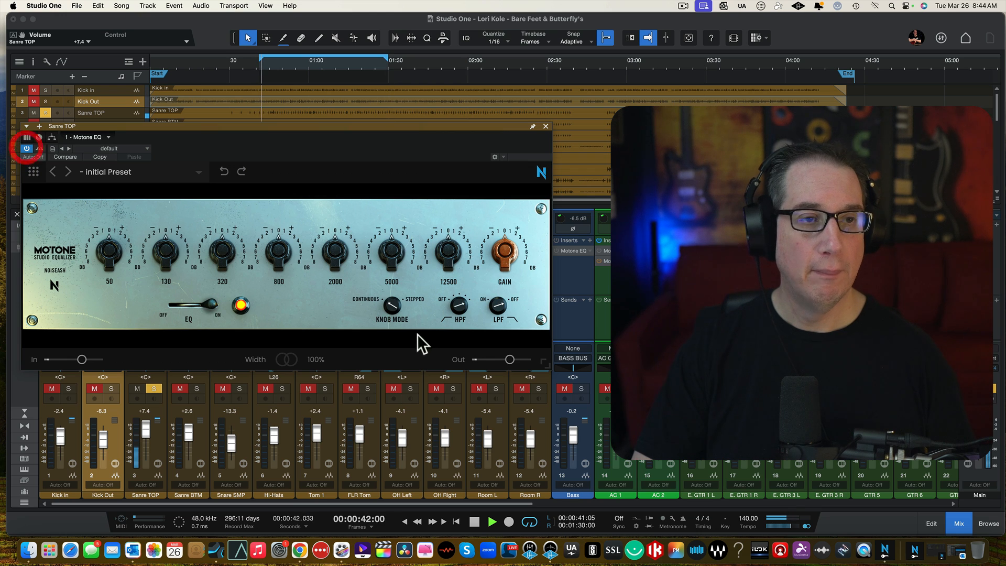
left_click(459, 309)
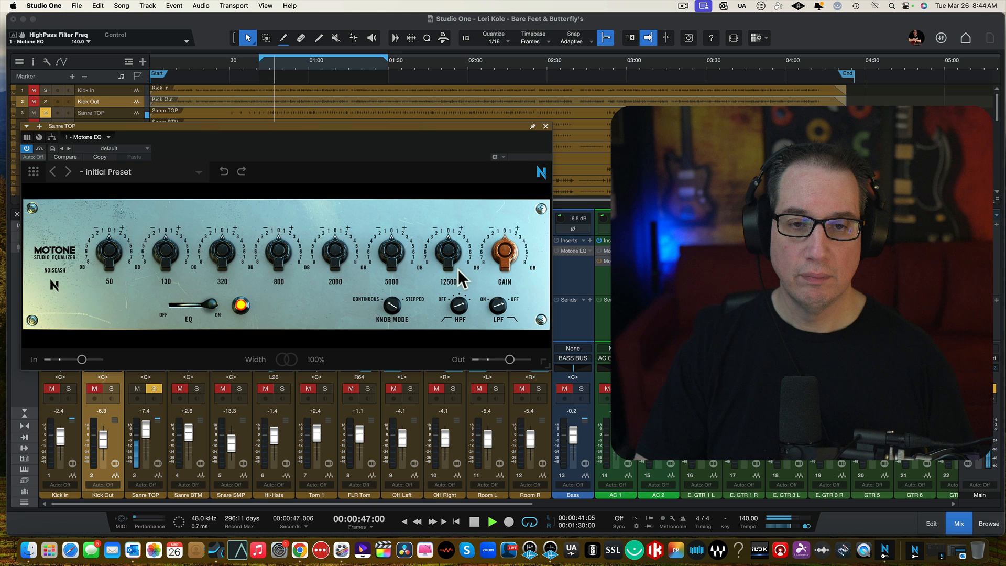
Try the low-pass filter on the Sanre TOP track's Motone EQ and set its high-pass filter to 35 Hz.
mouse_move(463, 202)
left_mouse_down()
mouse_move(455, 532)
mouse_move(475, 232)
mouse_move(461, 199)
left_mouse_up()
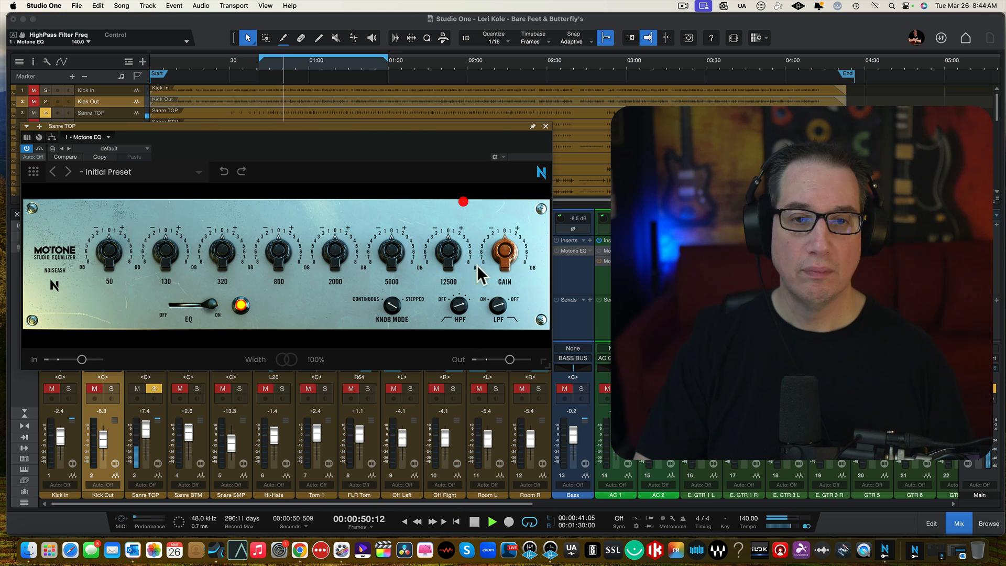
left_click(497, 301)
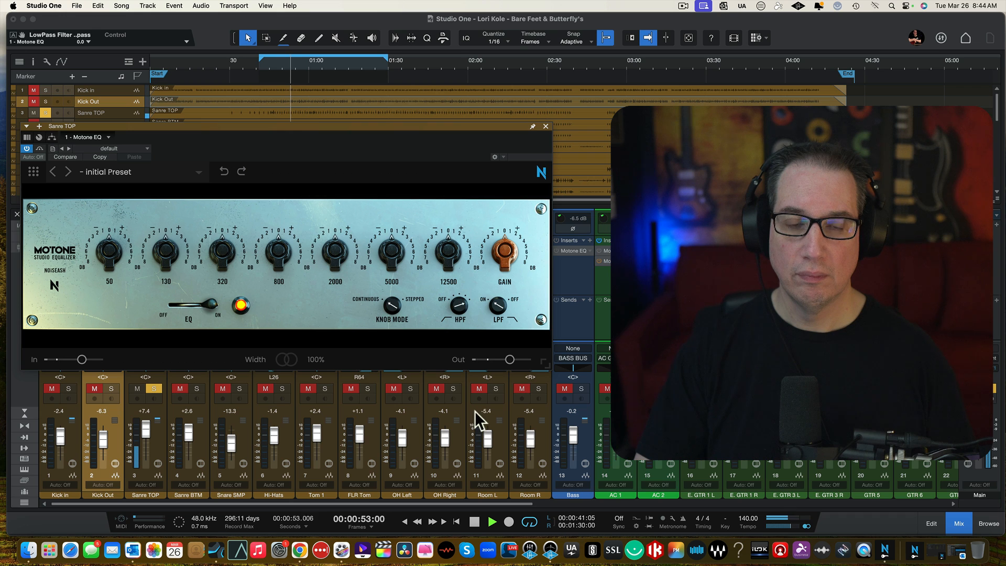
left_click_drag(496, 305, 487, 272)
left_click_drag(446, 416, 441, 492)
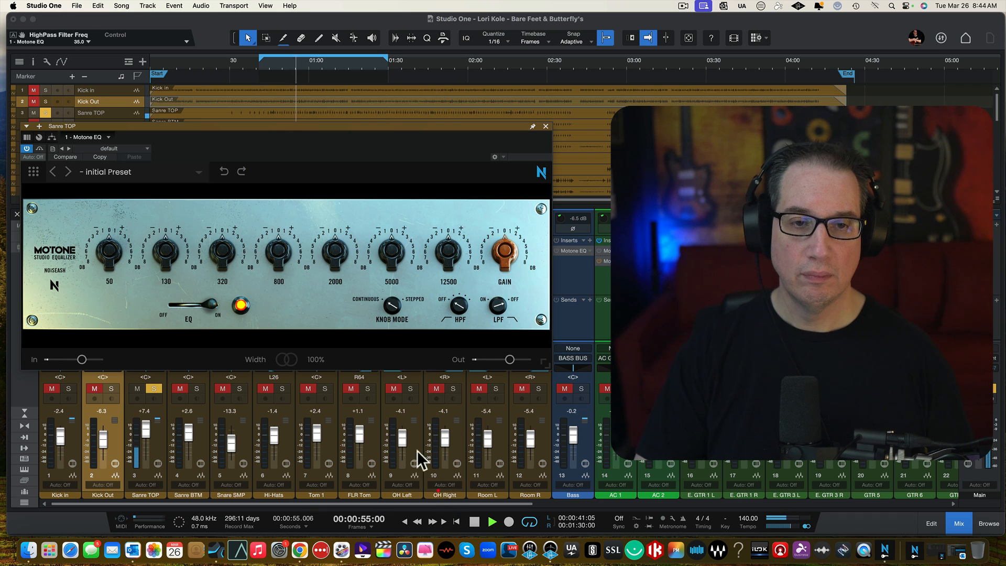
Switch the Motone EQ knob mode to stepped and boost the 5000 Hz band to about 5 dB.
left_click_drag(391, 251, 390, 238)
left_click(393, 304)
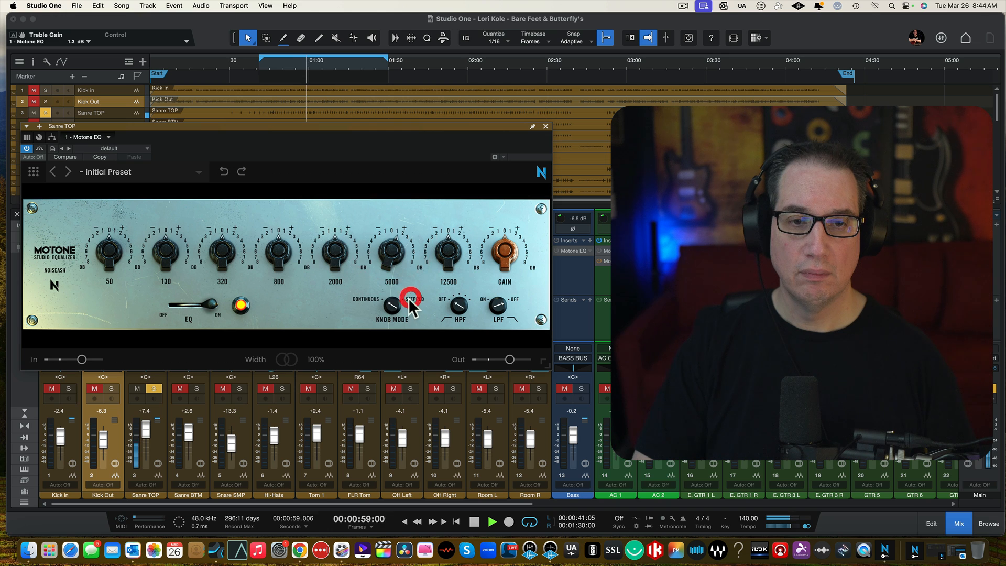
left_click(401, 157)
left_click_drag(391, 254, 399, 228)
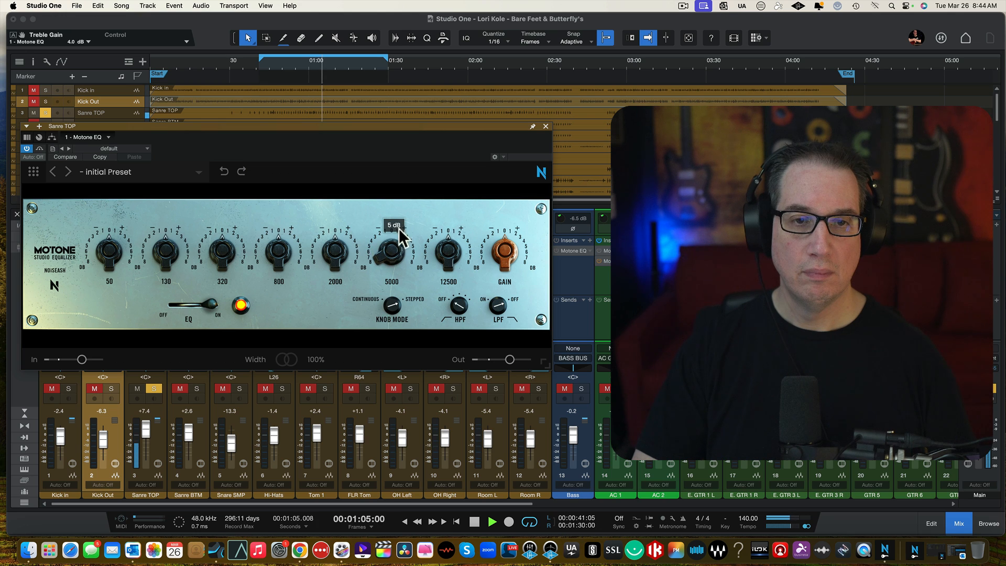
Boost the 130 Hz band to 4 dB and compare the snare with the EQ switched off and on.
left_click_drag(159, 250, 168, 227)
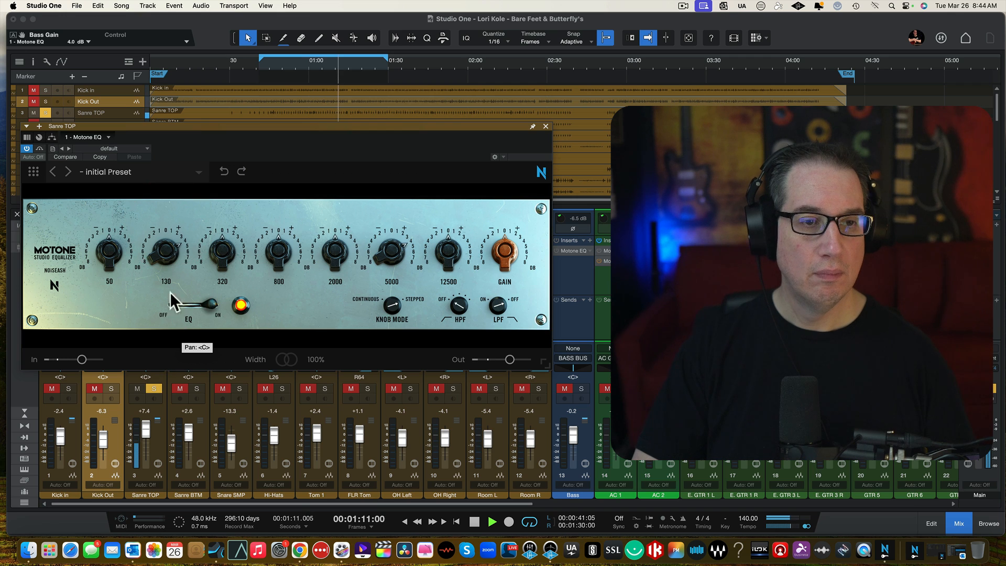
left_click(240, 308)
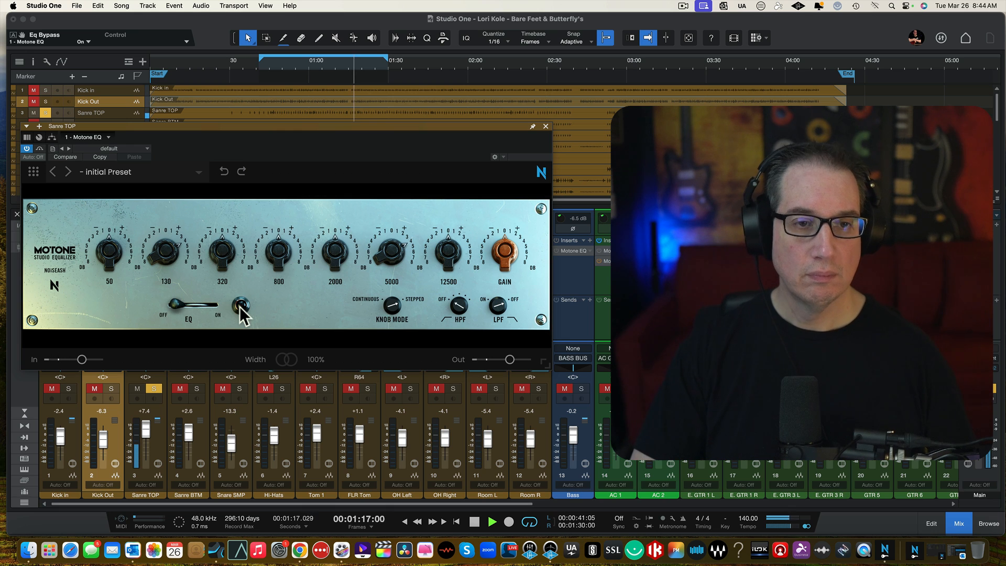
left_click(240, 306)
Boost the 12500 Hz band, compare with the EQ switched off and on, and settle the boost at 2 dB.
mouse_move(451, 245)
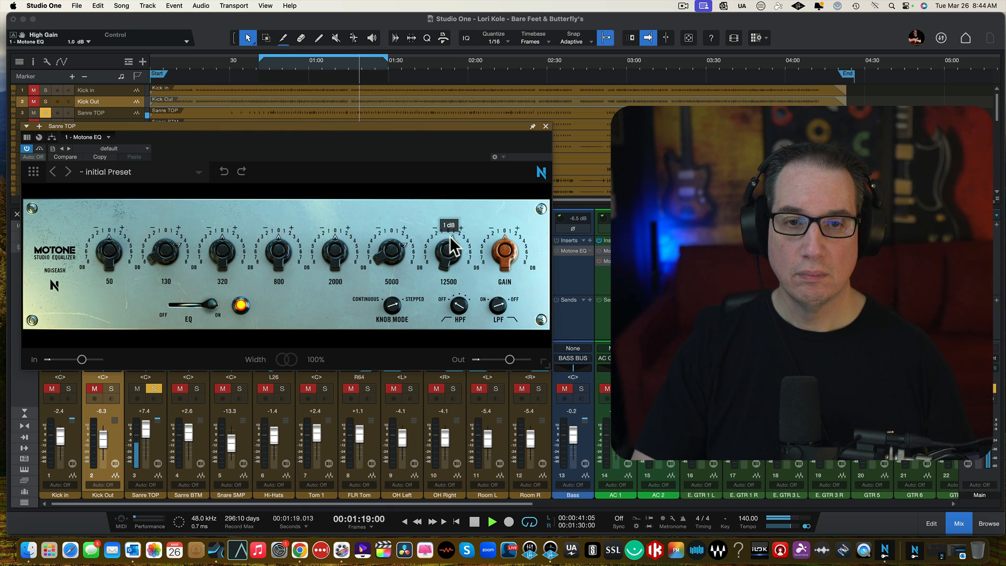
left_click_drag(451, 245, 453, 234)
left_click(240, 305)
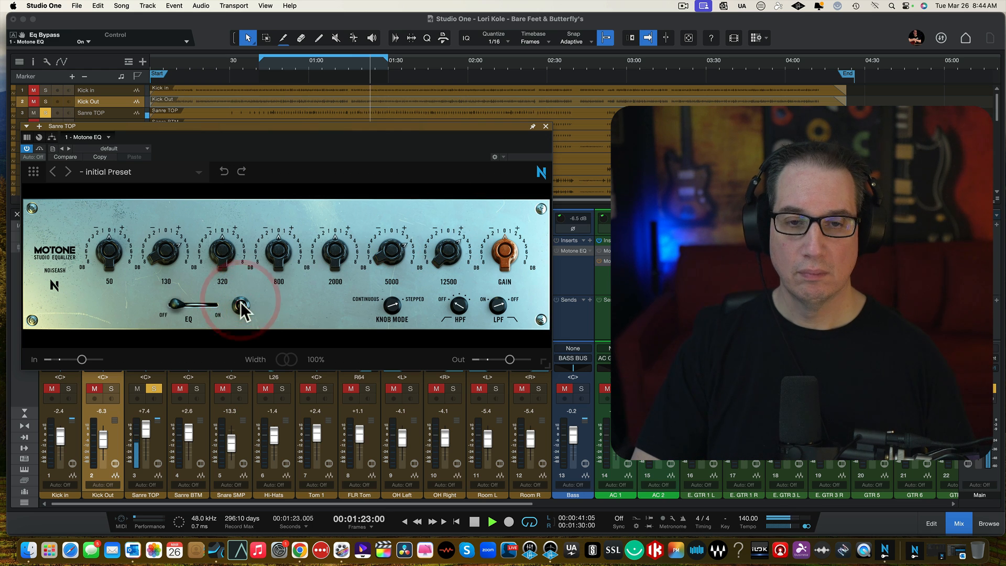
left_click(240, 302)
left_click_drag(445, 243, 443, 250)
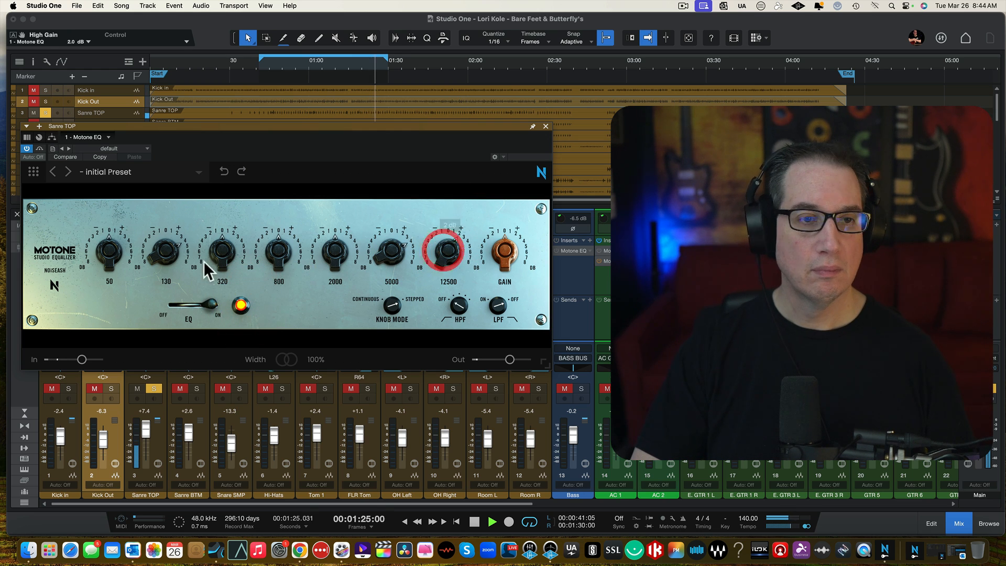
Set the 130 Hz band to 6 dB and the 5000 Hz band to 3 dB, comparing with the EQ off and on.
left_click_drag(161, 254, 169, 240)
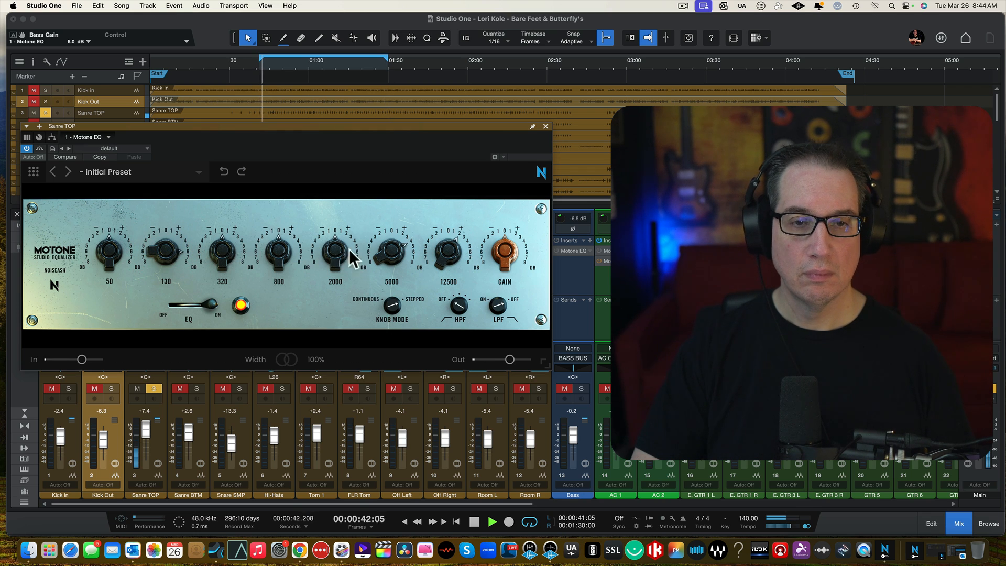
left_click_drag(388, 248, 386, 260)
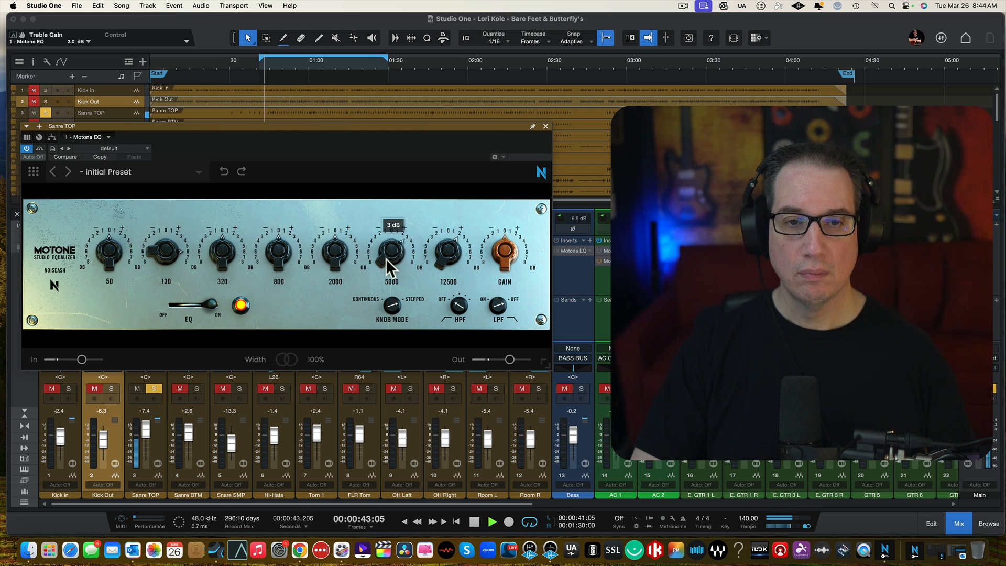
left_click(247, 308)
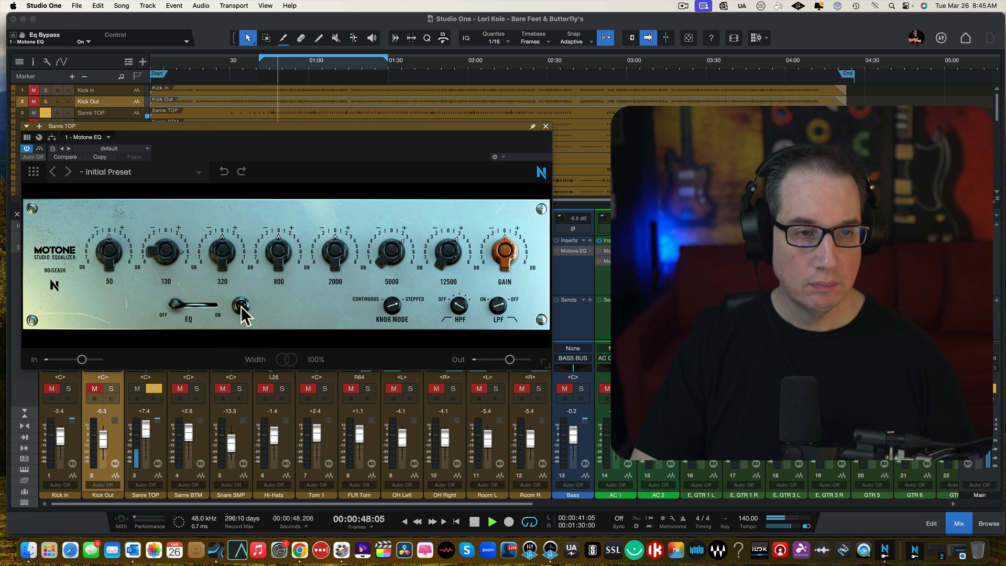
left_click(241, 306)
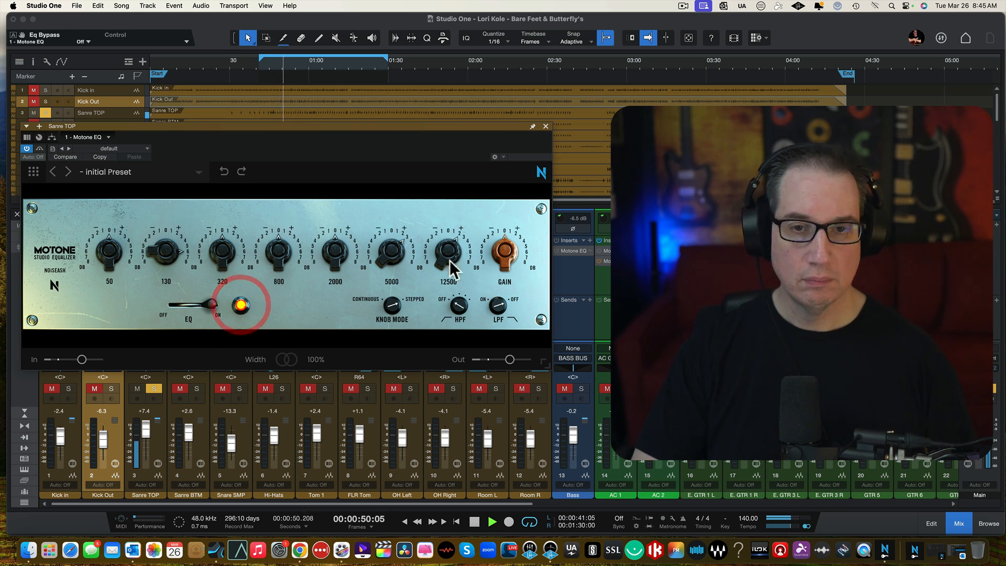
Lower the Motone EQ master gain to -2 dB and compare the level with the EQ switched off and on.
left_click_drag(510, 252, 496, 249)
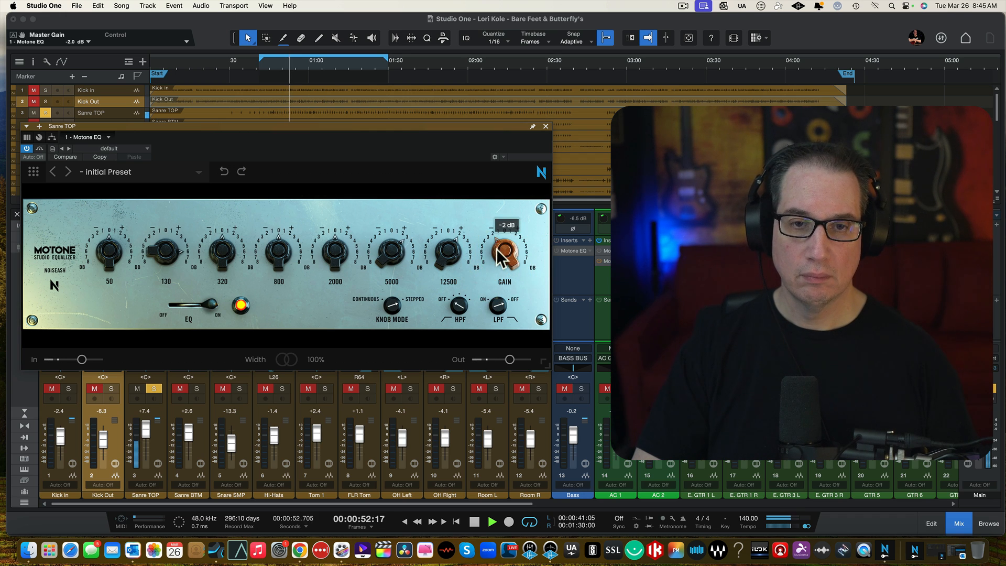
left_click(242, 307)
left_click(242, 307)
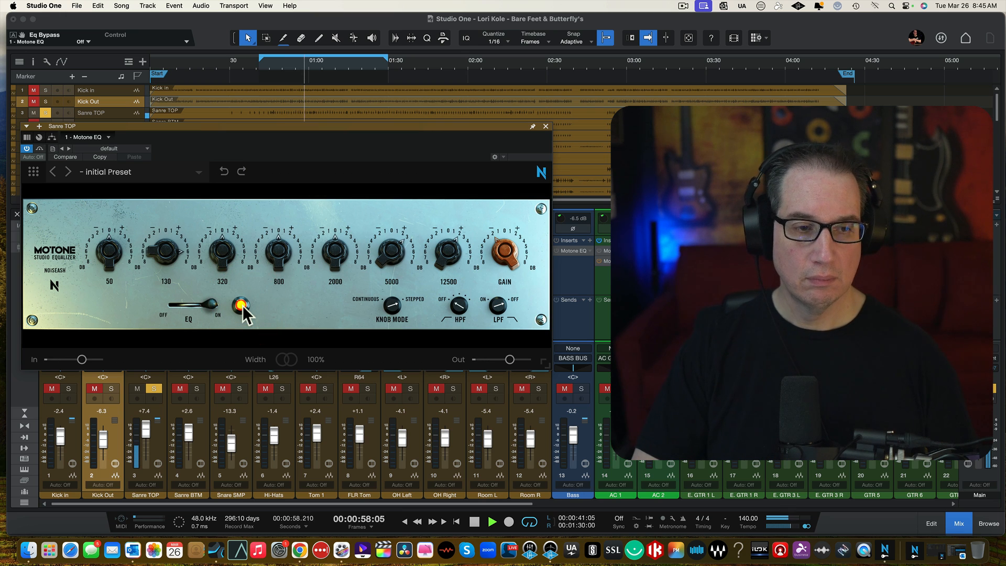
Solo Kick in alongside Sanre TOP, lower the Sanre TOP volume to +4.1 dB, and close its Motone EQ window.
left_click(69, 389)
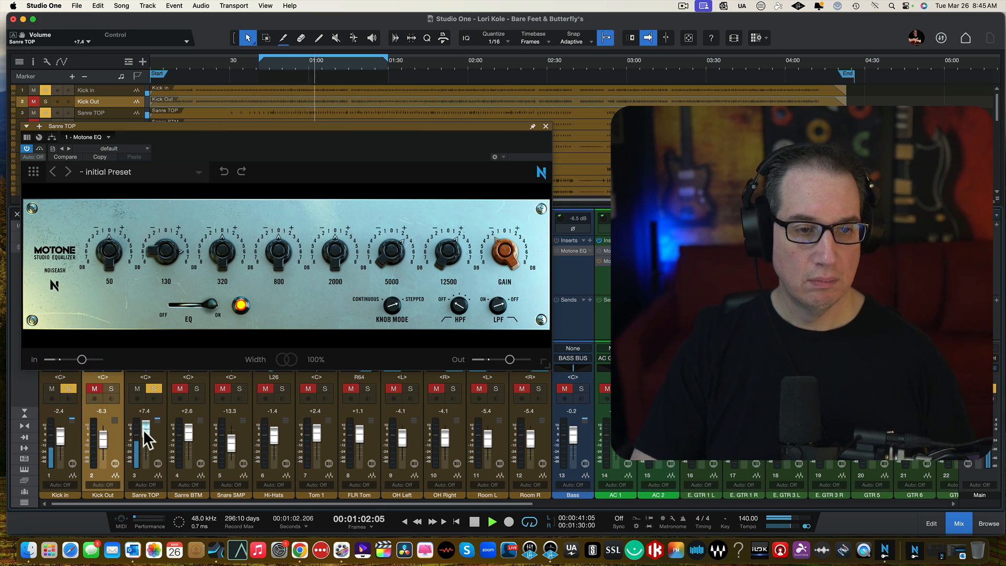
left_click_drag(141, 434, 143, 431)
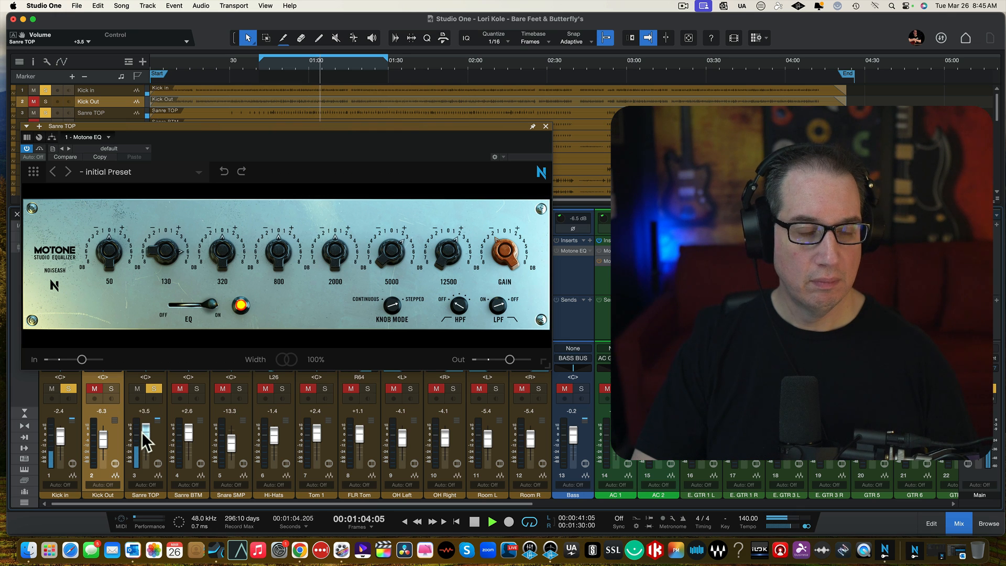
left_click(409, 225)
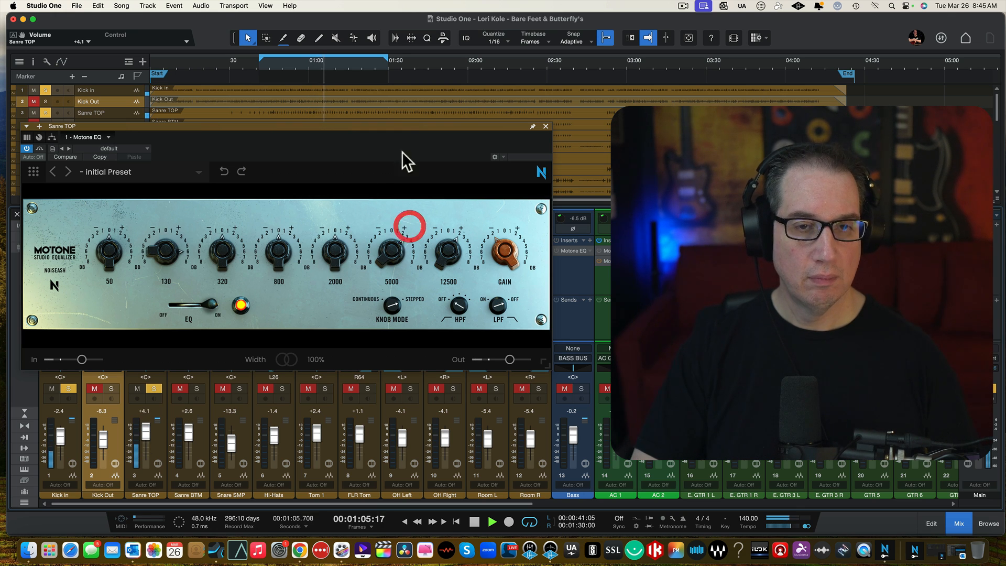
left_click(545, 127)
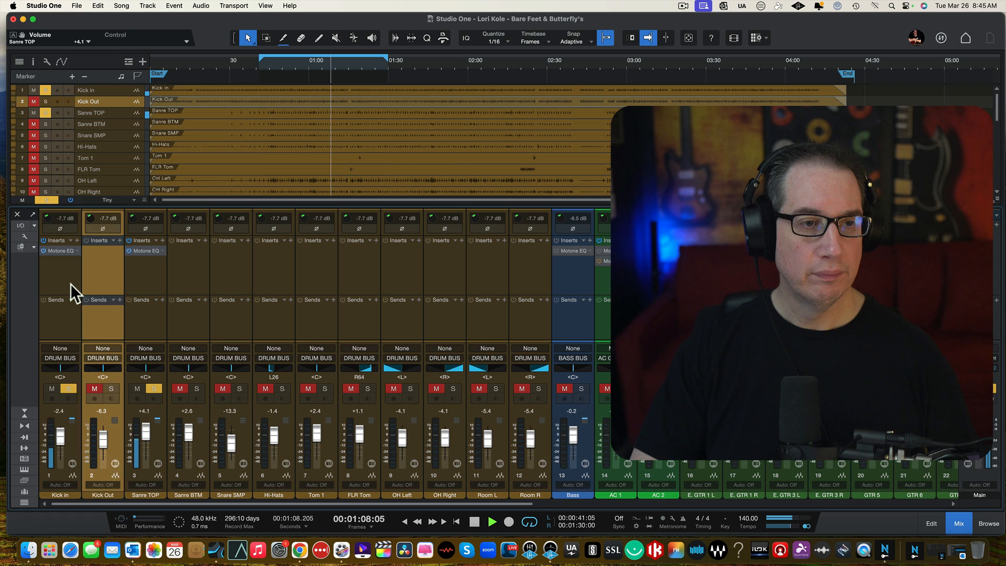
Select the Kick in through Sanre TOP tracks and bypass and re-enable their inserts together to compare, finishing with only Kick in selected.
left_click(70, 284)
left_click(150, 282, "shift")
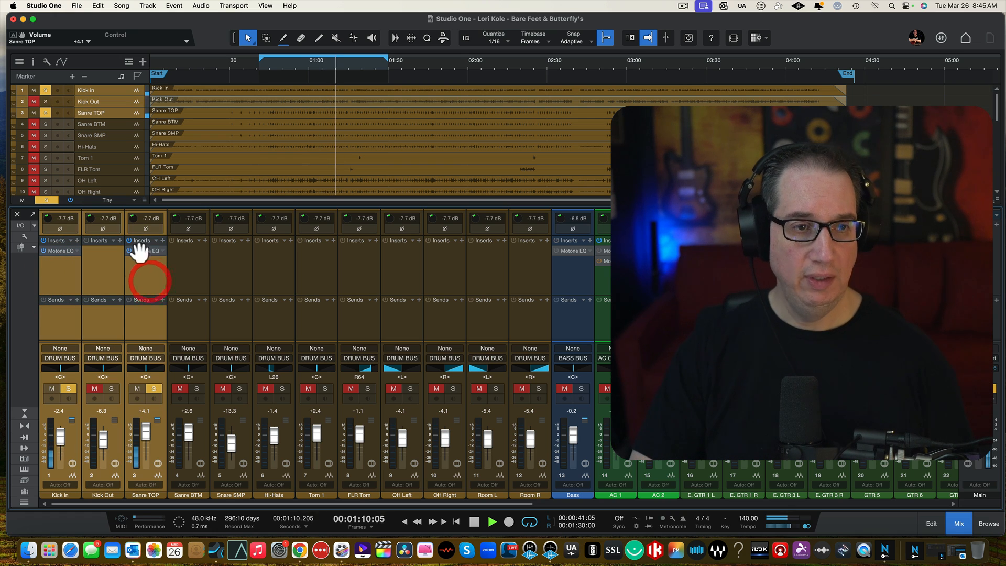
left_click(129, 241)
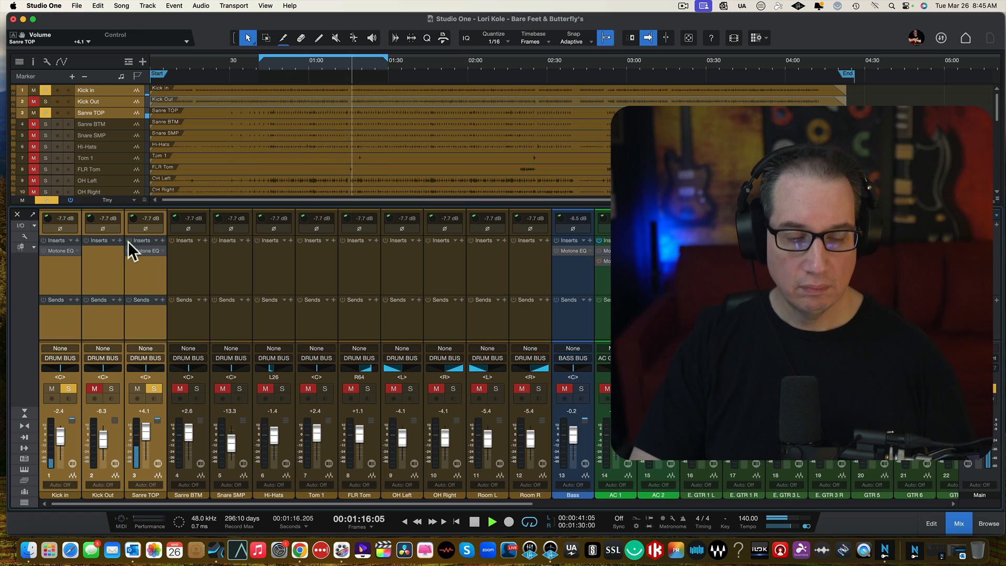
left_click(127, 240)
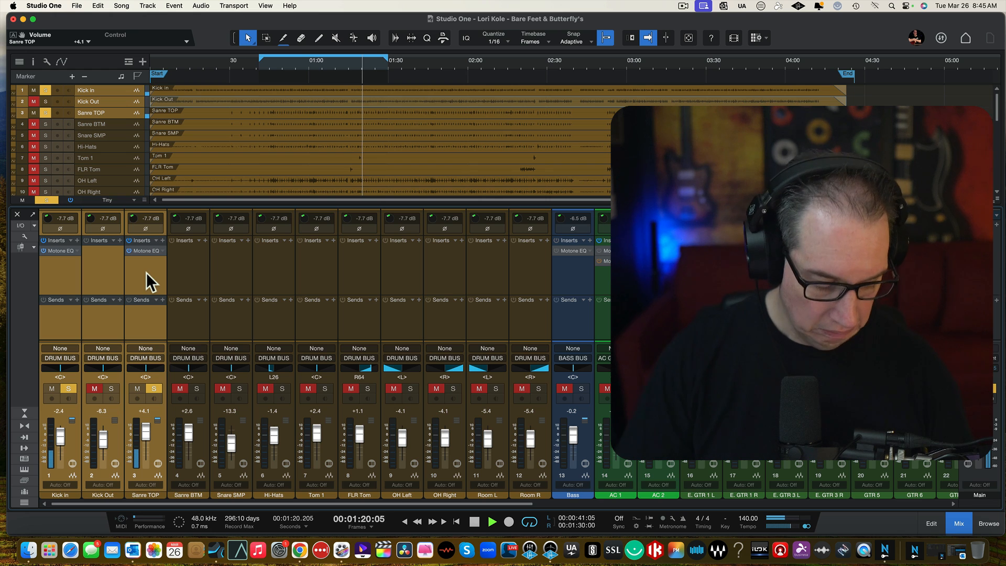
left_click(69, 326)
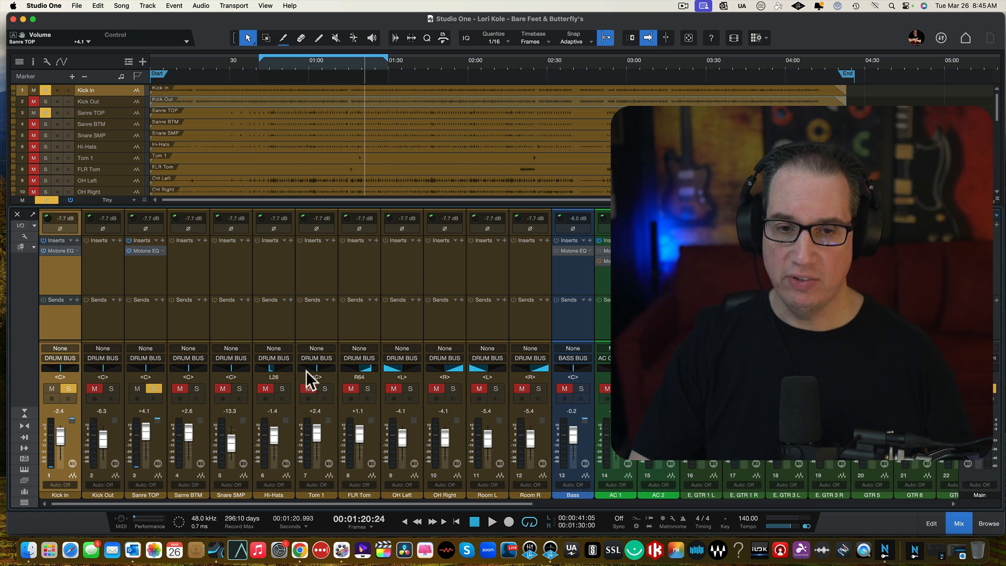
Clear all track solos, solo the DRUM BUS channel, and start playback.
left_click(51, 200)
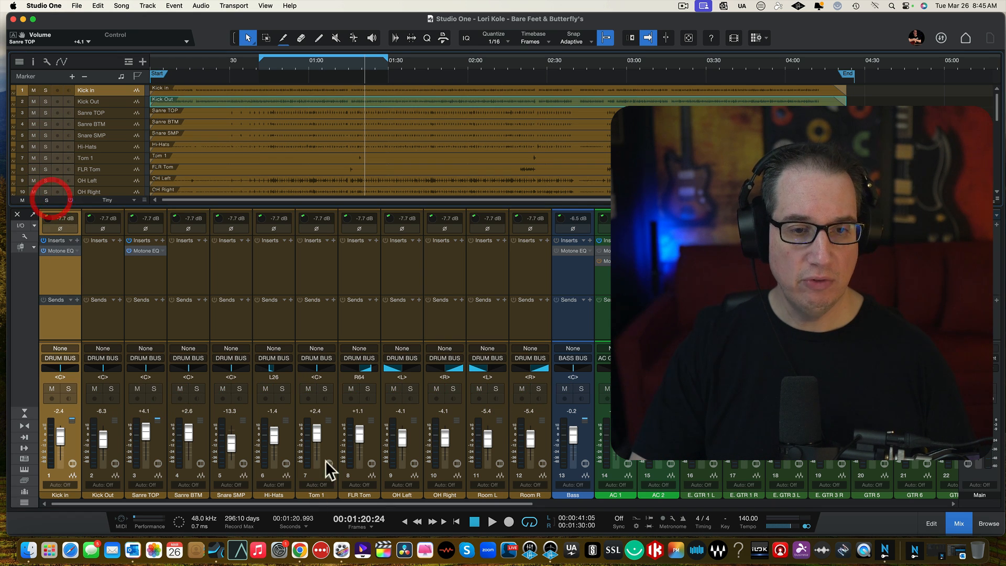
left_click_drag(375, 502, 740, 493)
left_click(740, 492)
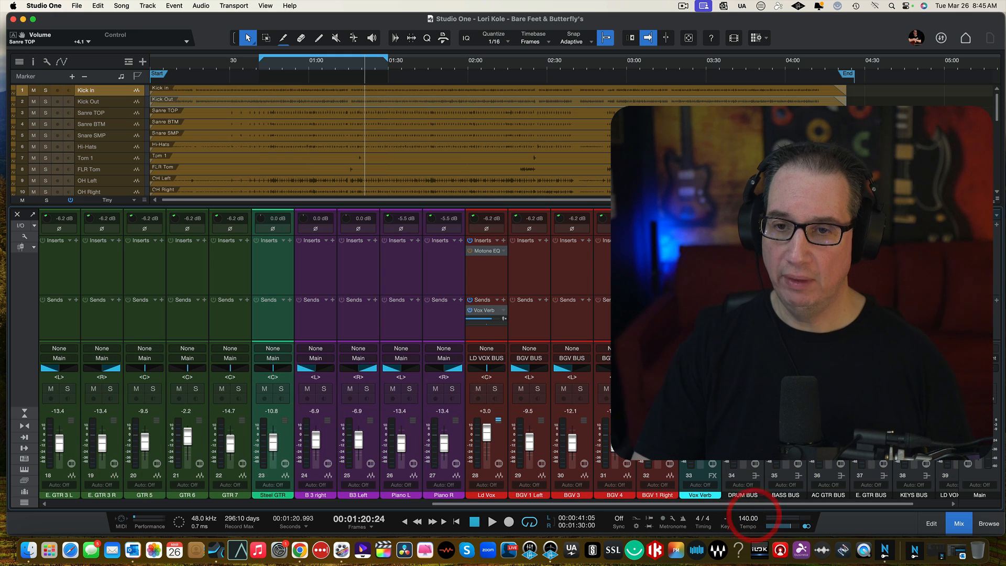
key("s")
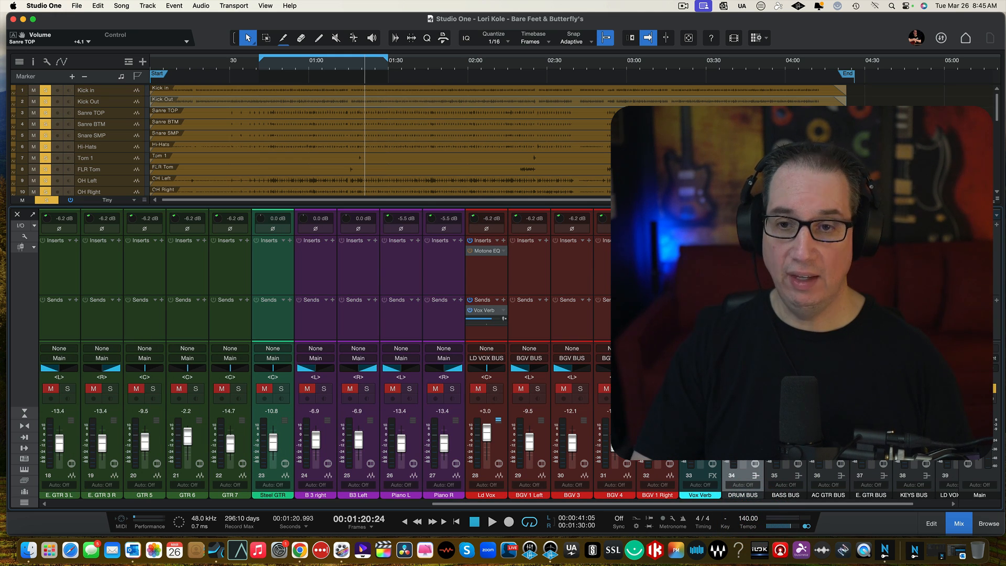
key("space")
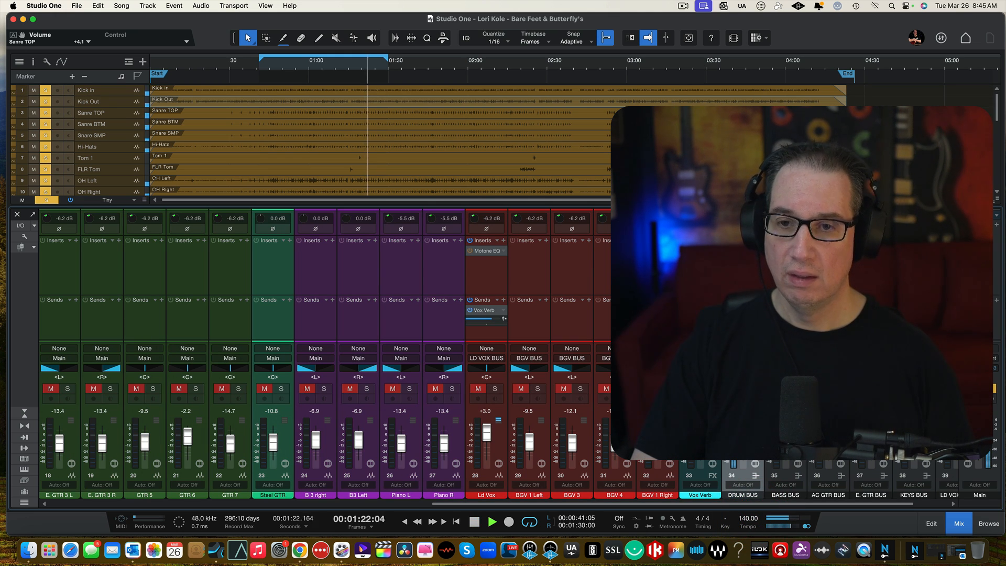
Stop playback and bypass the inserted Motone EQ on the Kick in and Sanre TOP tracks.
left_click_drag(736, 504, 225, 514)
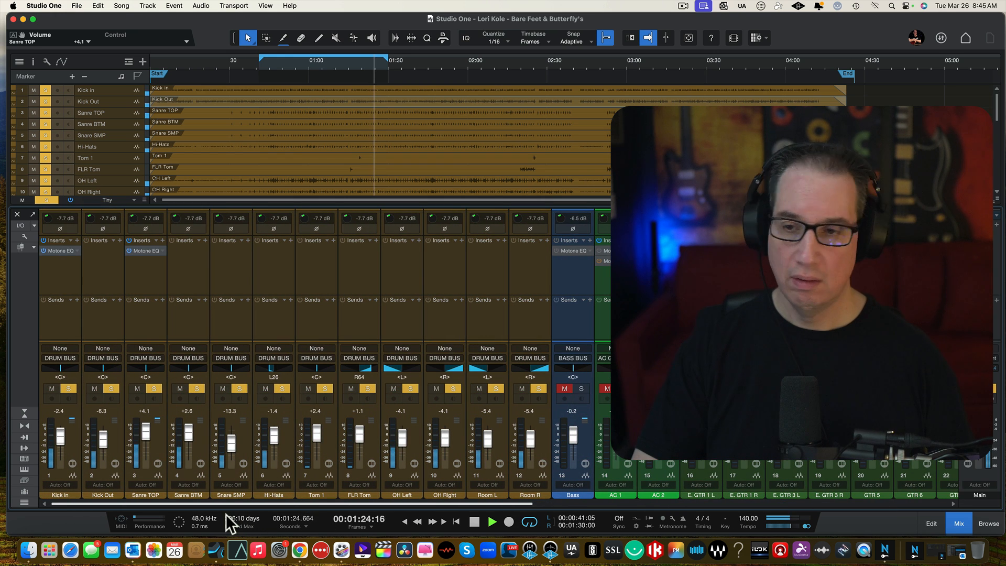
key("space")
left_click(43, 250)
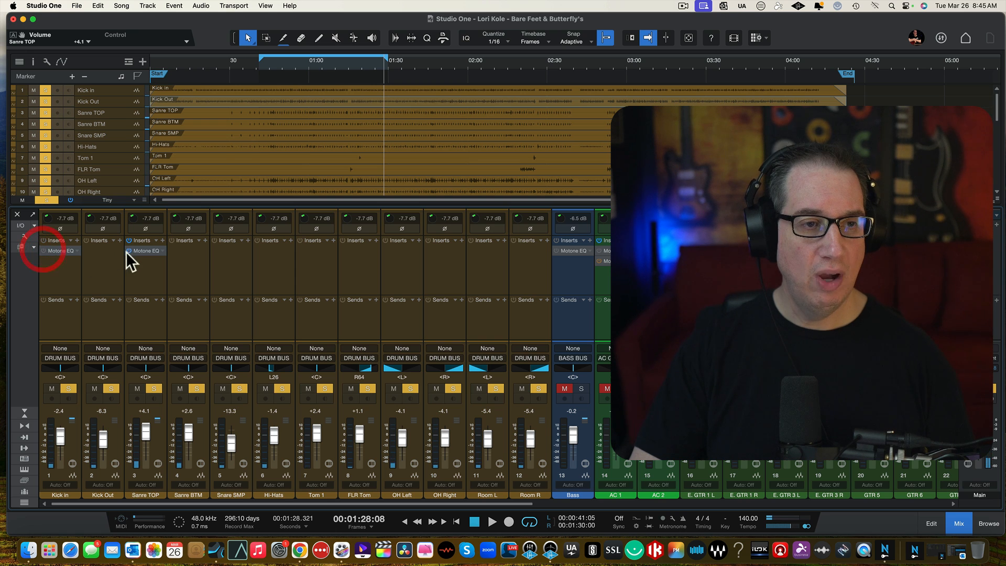
left_click(129, 250)
Open Motone Pro EQ on the DRUM BUS channel and turn off its bypass.
left_click_drag(210, 501, 692, 529)
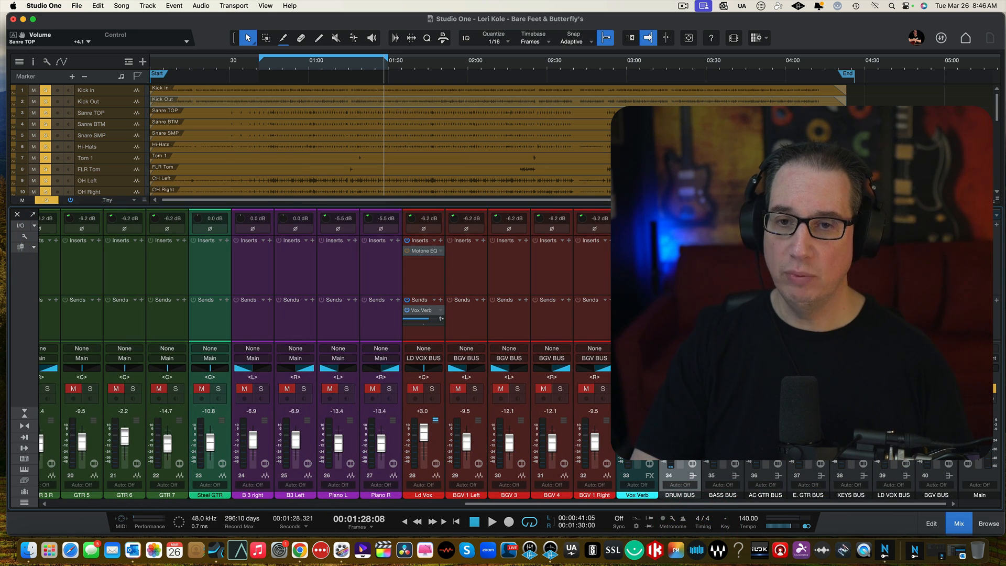
double_click(680, 251)
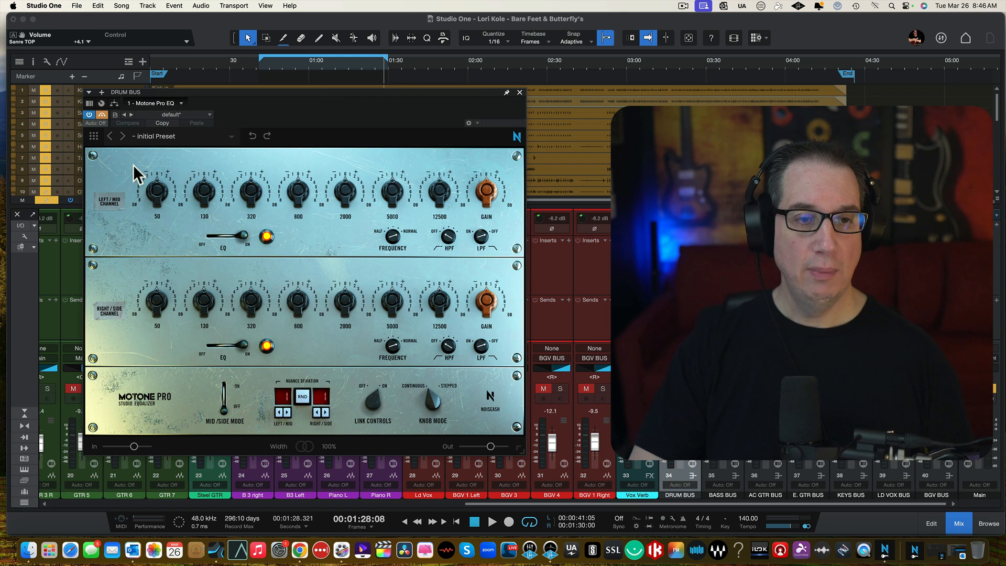
left_click(102, 117)
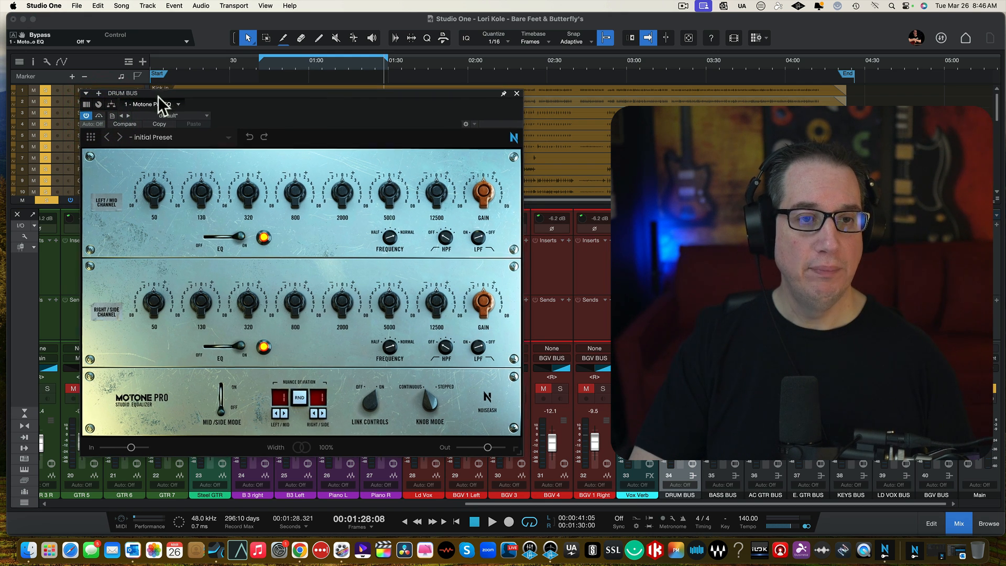
Enlarge the Motone Pro EQ window, reposition it clear of the DRUM BUS channel, and start playback.
left_click_drag(166, 93, 133, 92)
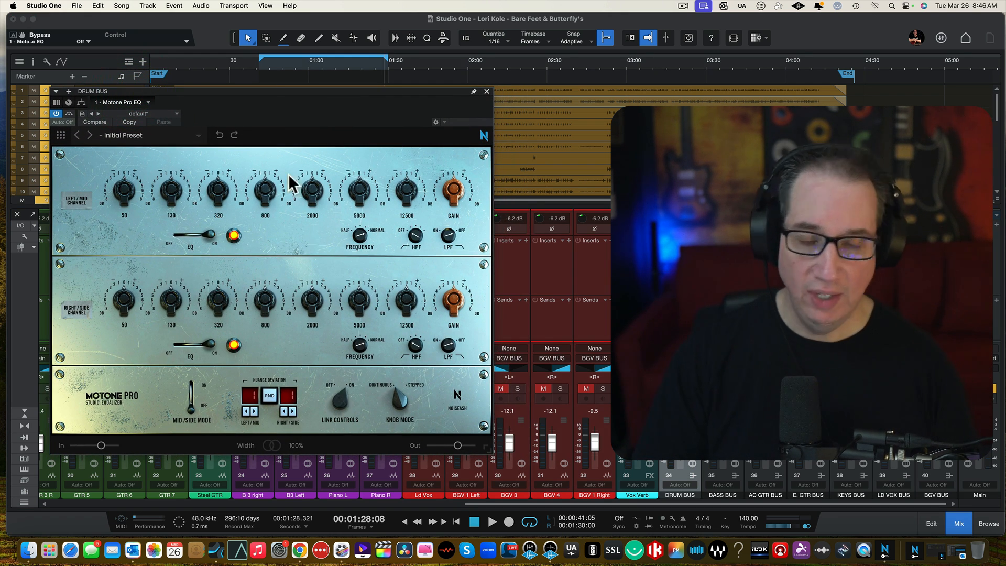
left_click_drag(492, 448, 517, 469)
left_click_drag(258, 92, 225, 87)
key("space")
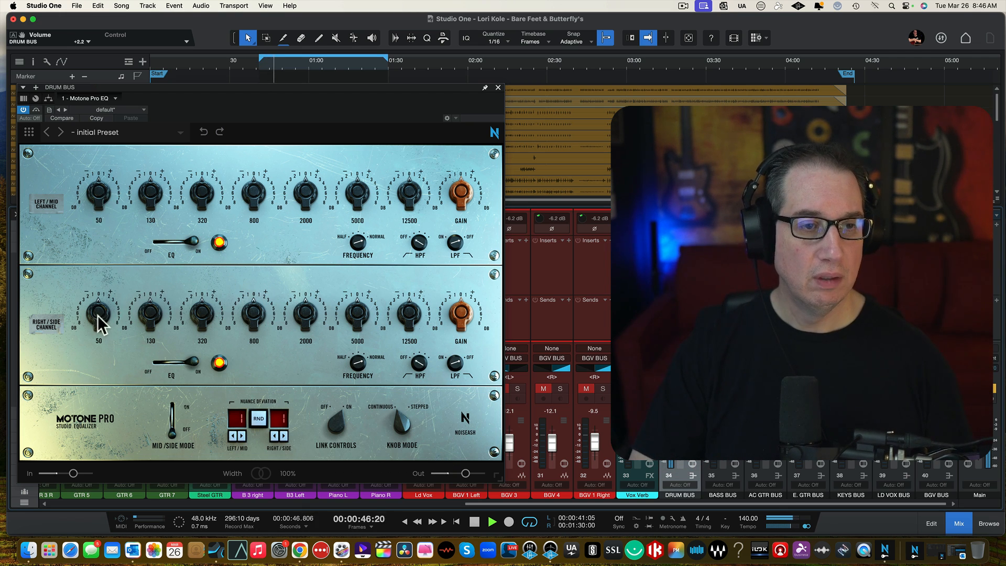
Boost the linked 50 Hz band to 6 dB, adjust the 320 and 5000 Hz bands, and set the gain to about -0.9 dB.
left_click_drag(98, 316, 93, 260)
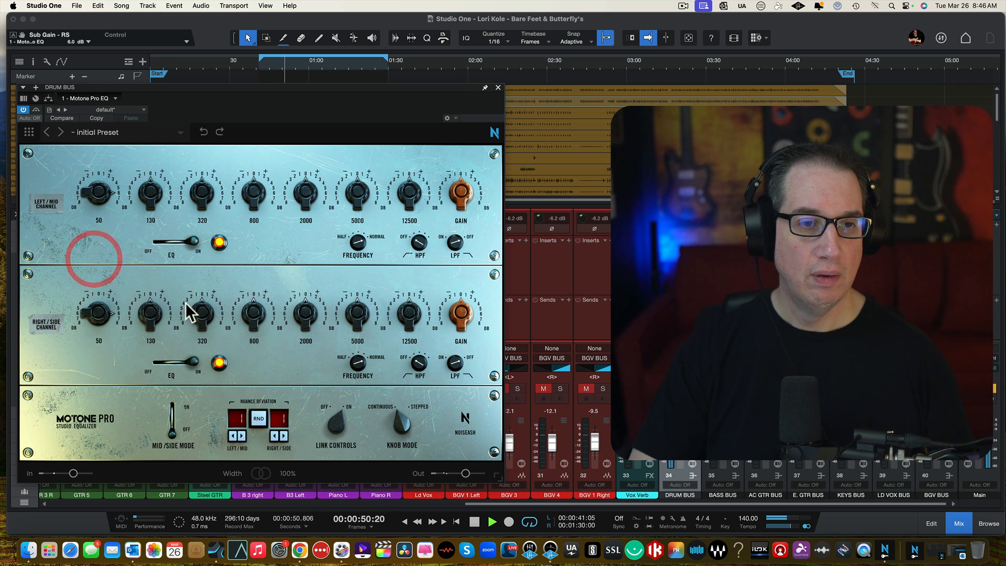
mouse_move(199, 314)
left_mouse_down()
mouse_move(195, 267)
mouse_move(191, 322)
left_mouse_up()
left_click_drag(355, 317, 461, 322)
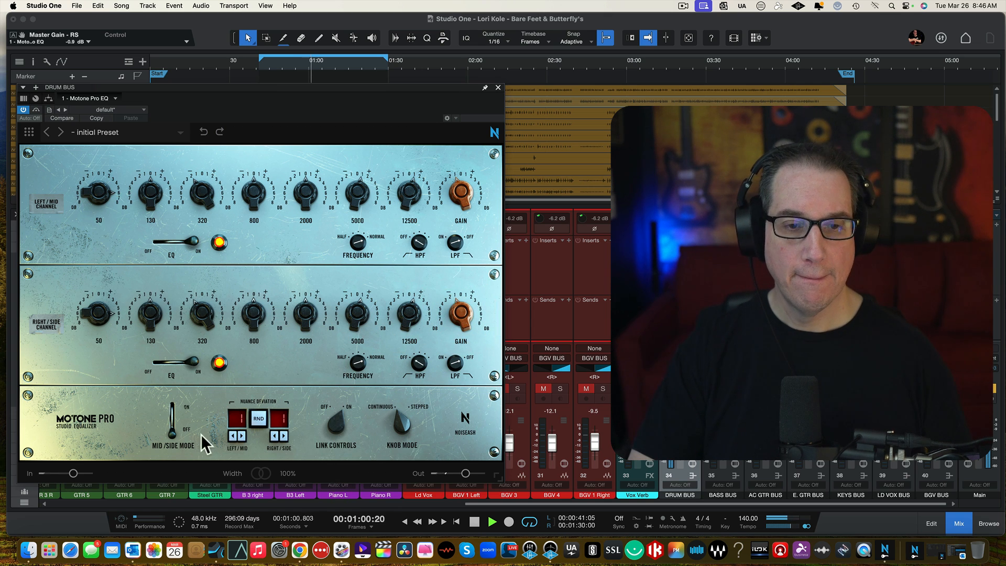
Toggle the EQ off and on to compare, and raise the linked 50 Hz boost to about 8 dB.
left_click(219, 364)
left_click(219, 364)
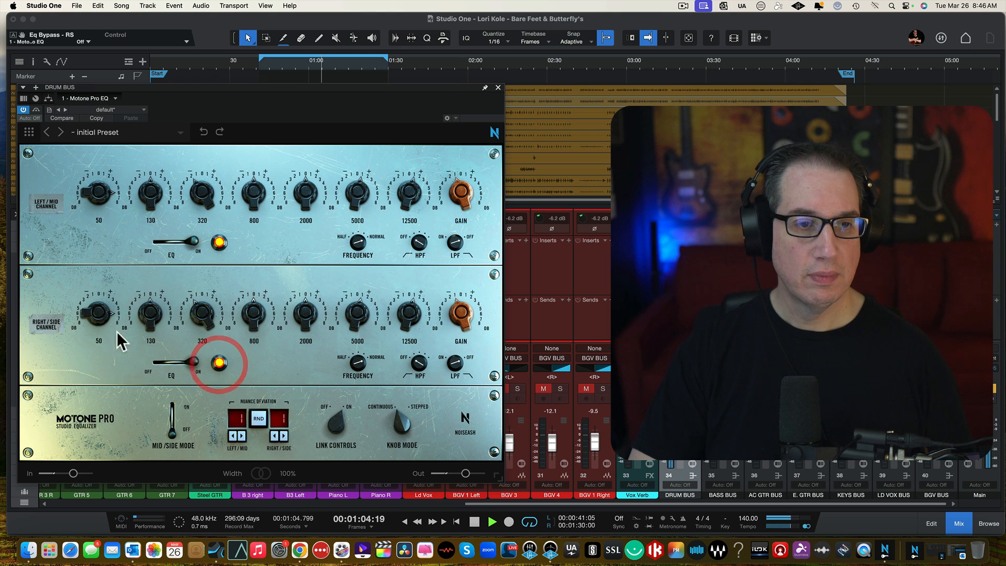
left_click_drag(96, 314, 99, 272)
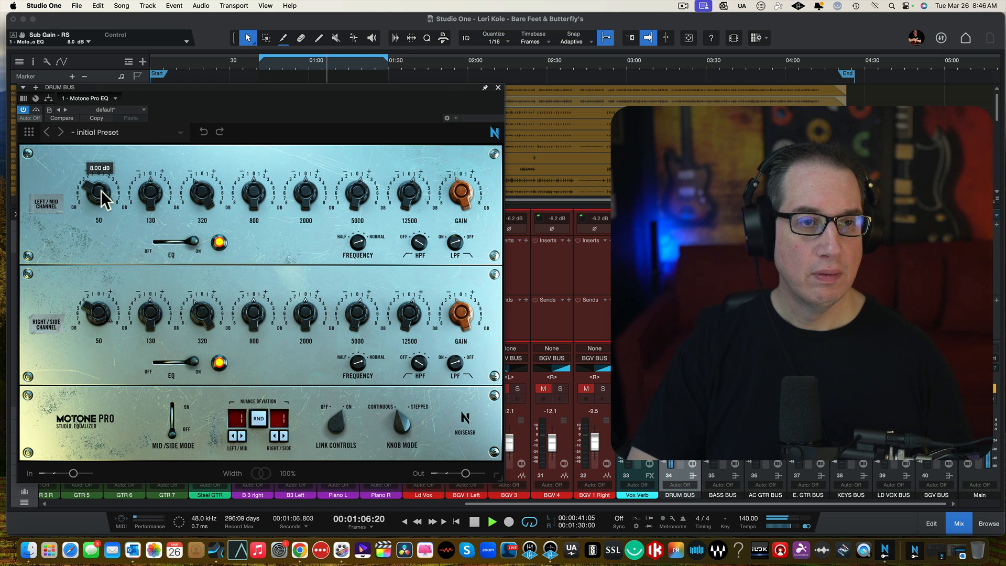
left_click(102, 190)
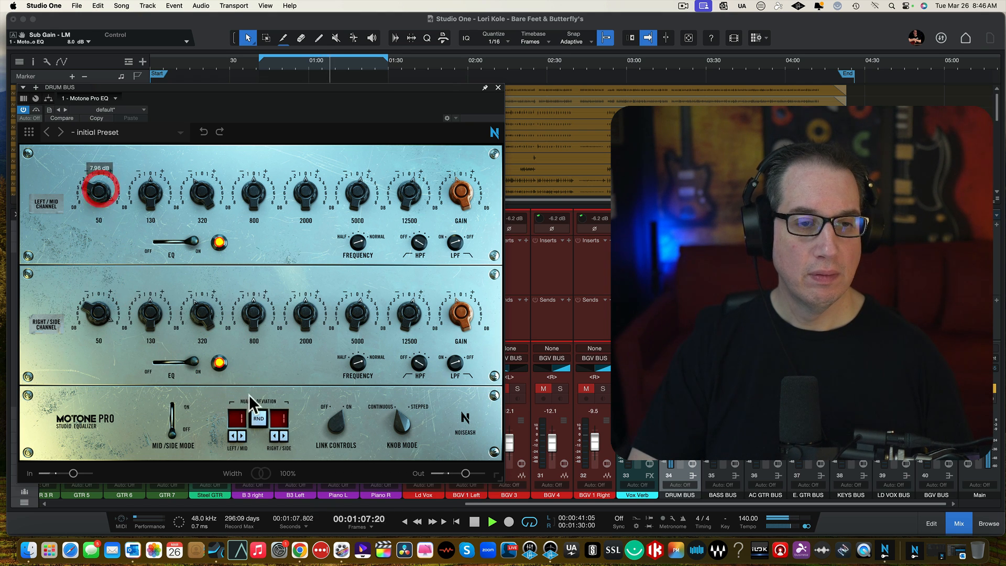
left_click(218, 363)
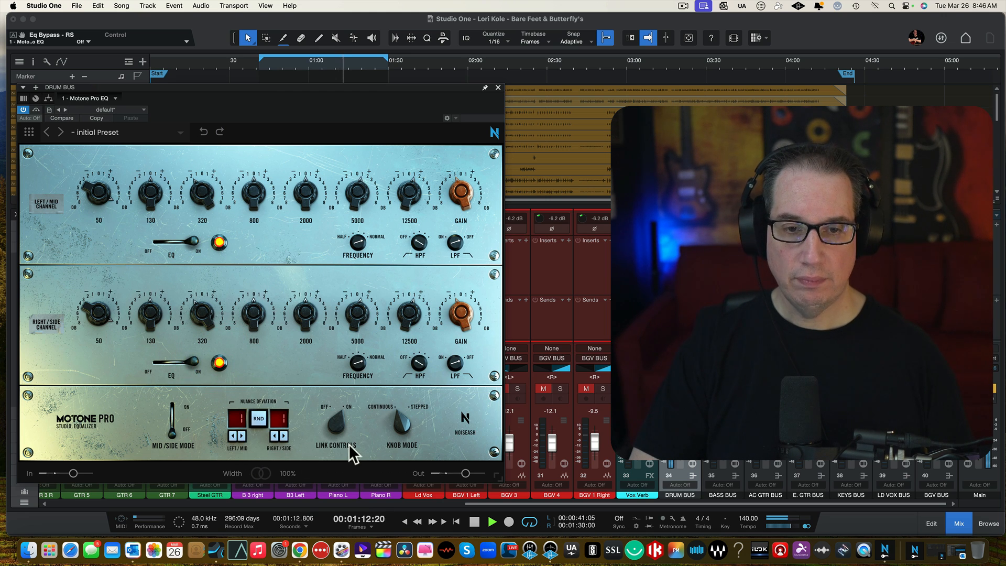
Randomize the Nuance Deviation of both channels several times while the drums play, and stop playback.
left_click(258, 418)
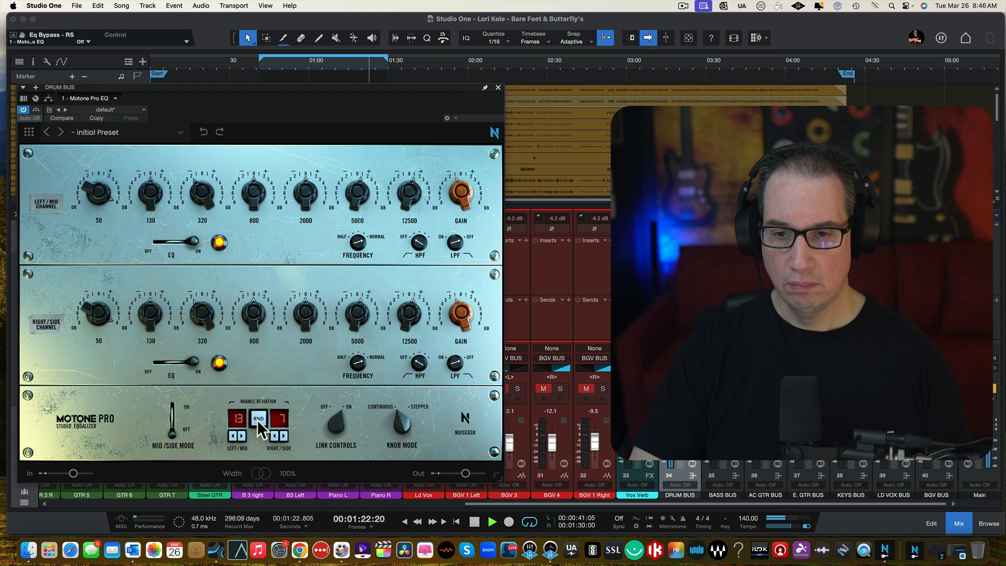
left_click(257, 419)
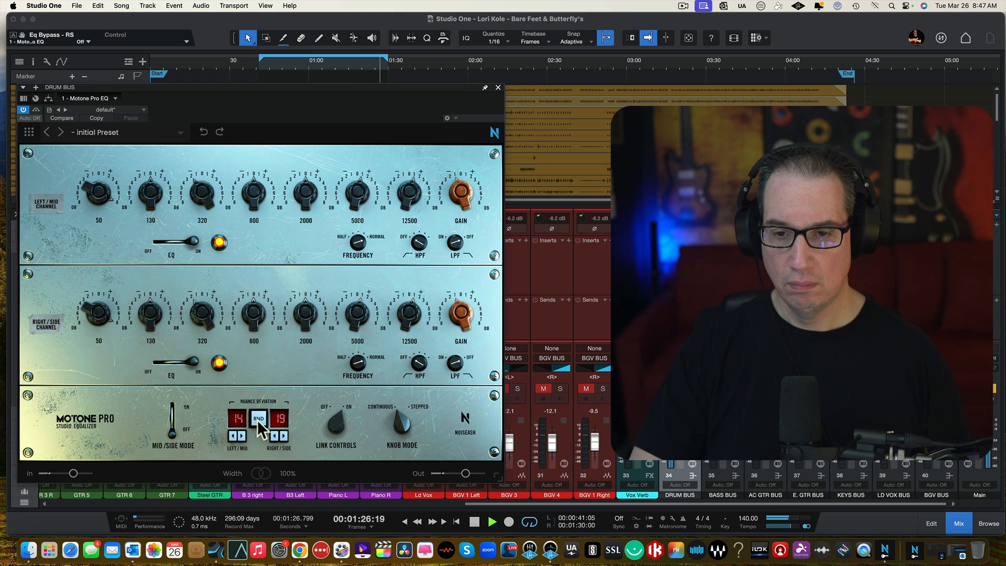
left_click(256, 419)
left_click(257, 420)
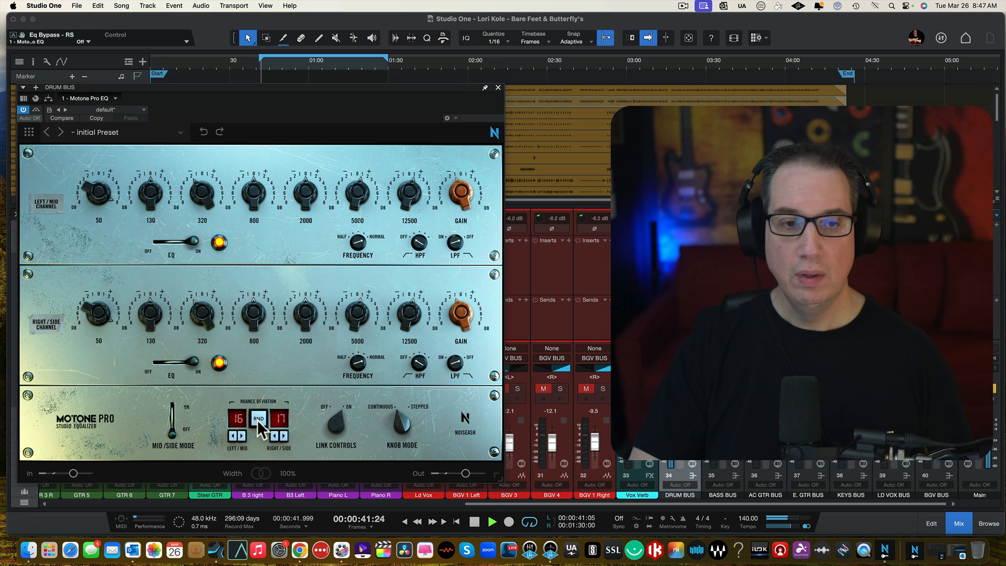
key("space")
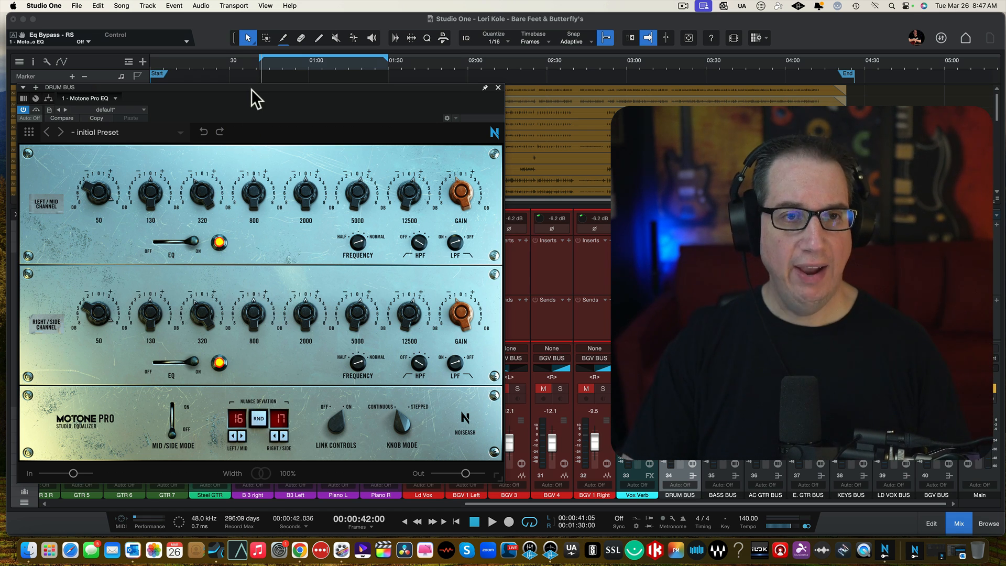
Move the Motone Pro EQ window slightly higher and audition two more random Nuance Deviation pairs, stopping playback at the end.
left_click_drag(250, 89, 261, 70)
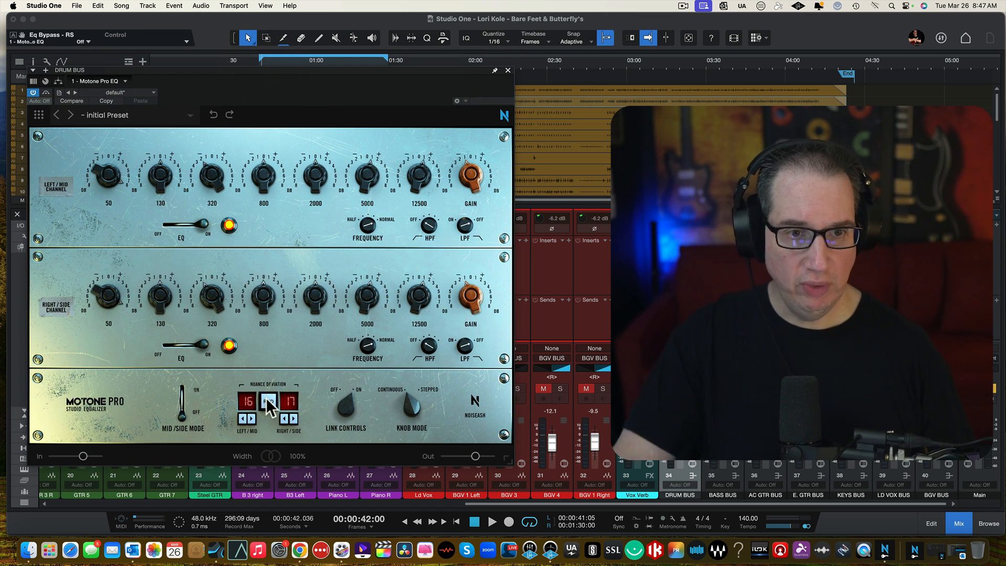
key("space")
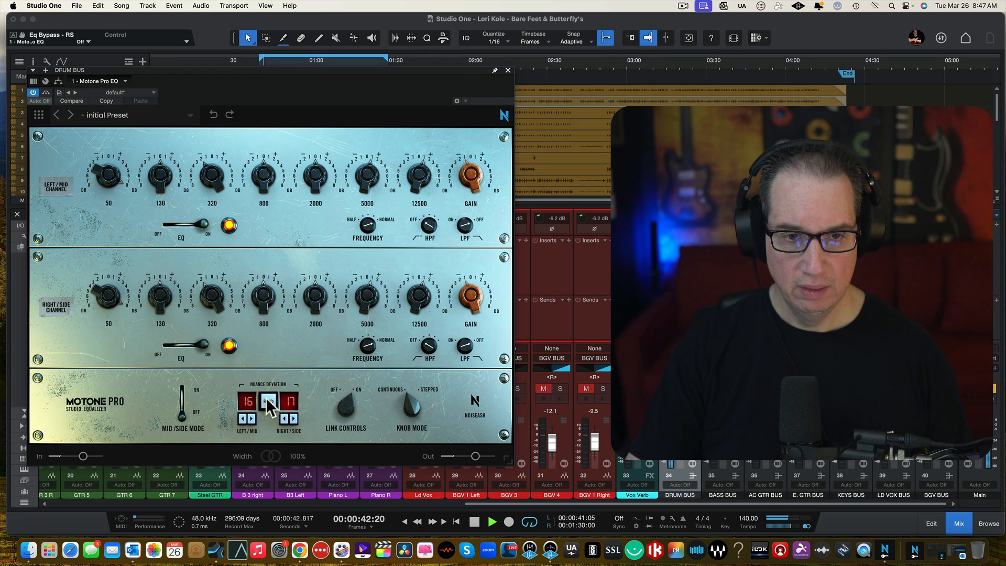
left_click(267, 401)
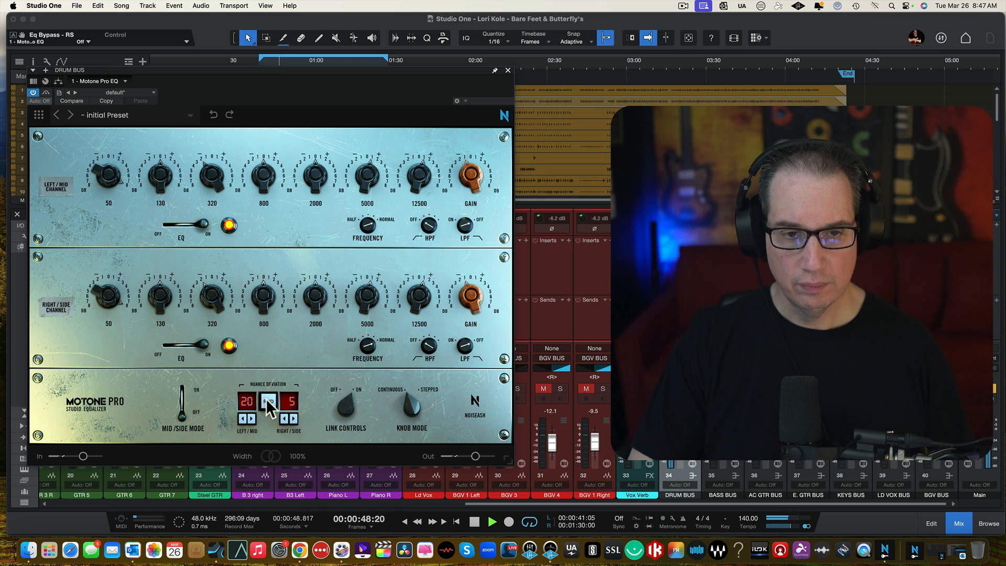
left_click(266, 400)
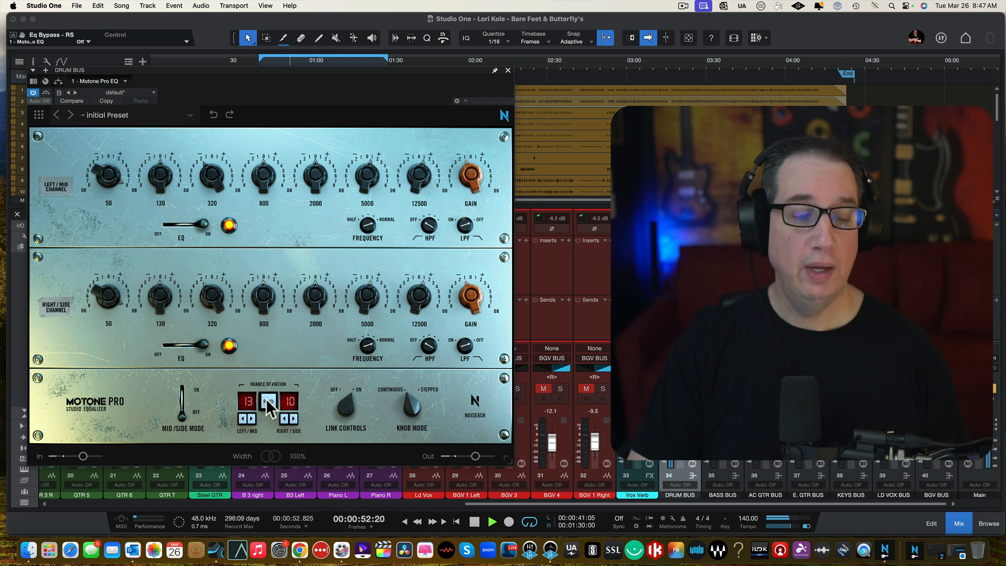
key("space")
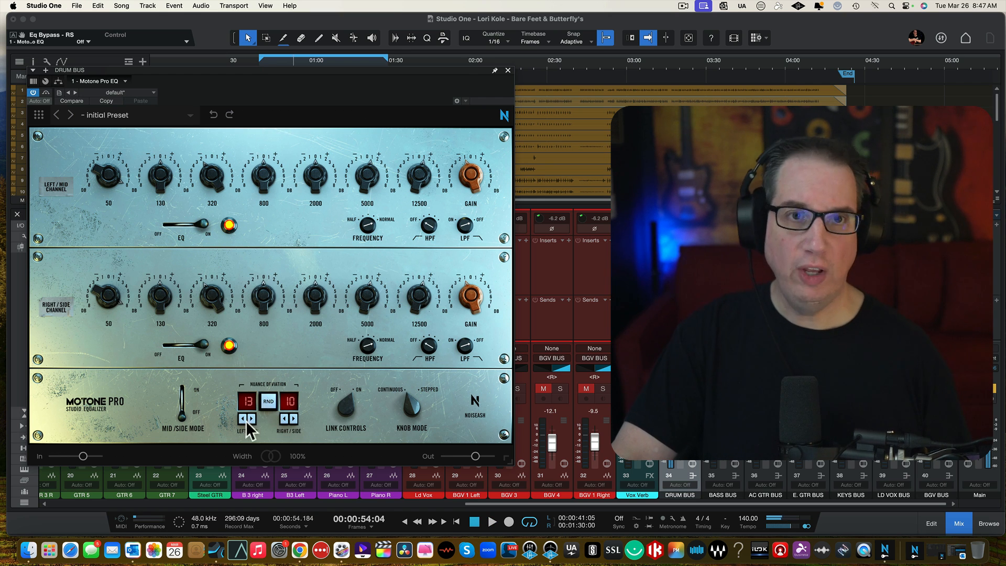
View the lists of available Nuance Deviation values for the Left/Mid and Right/Side channels without choosing one.
left_click(245, 403)
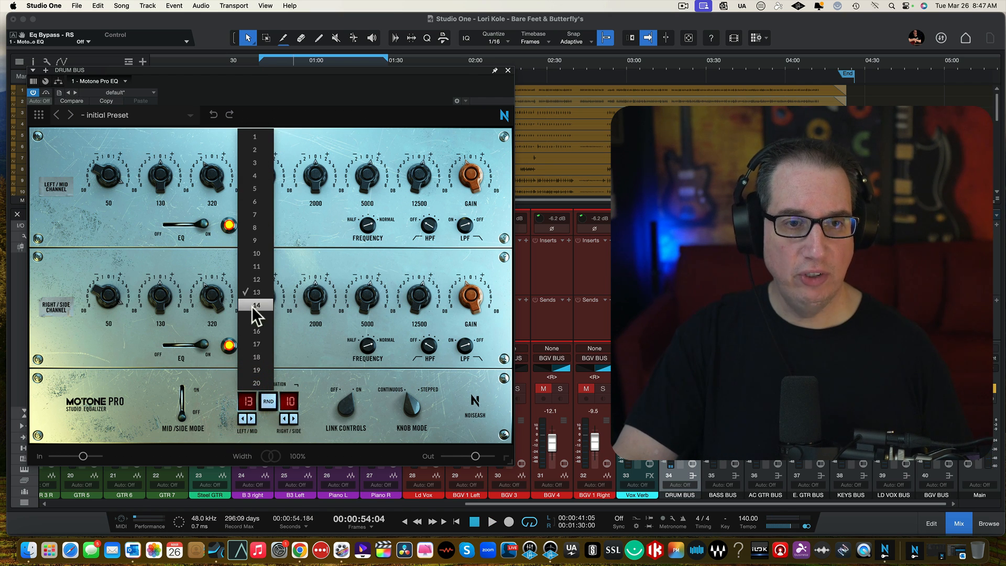
left_click(293, 402)
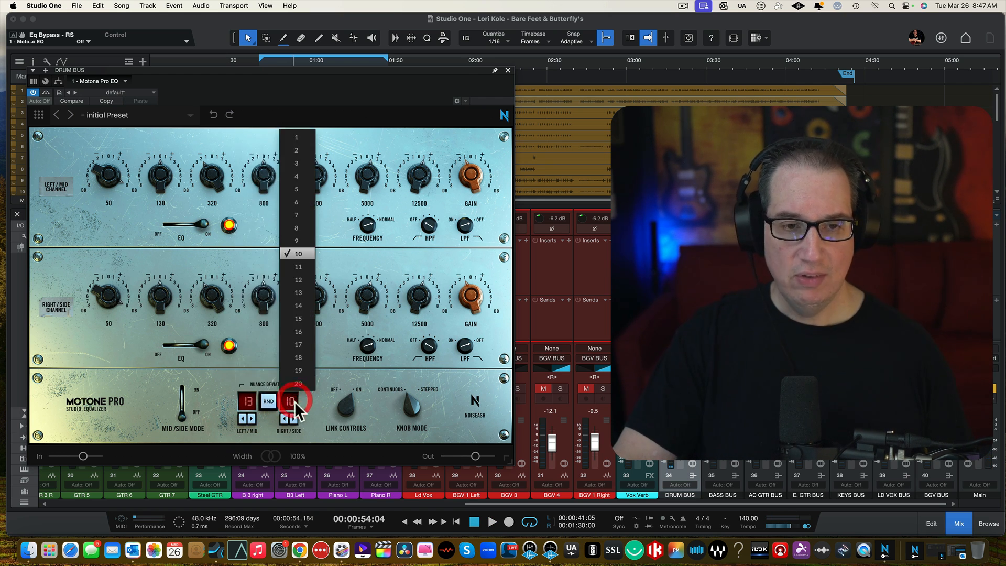
left_click(209, 373)
Resume playback to audition another random Nuance Deviation pair, and reduce the 50 Hz boost to about 3.9 dB.
key("space")
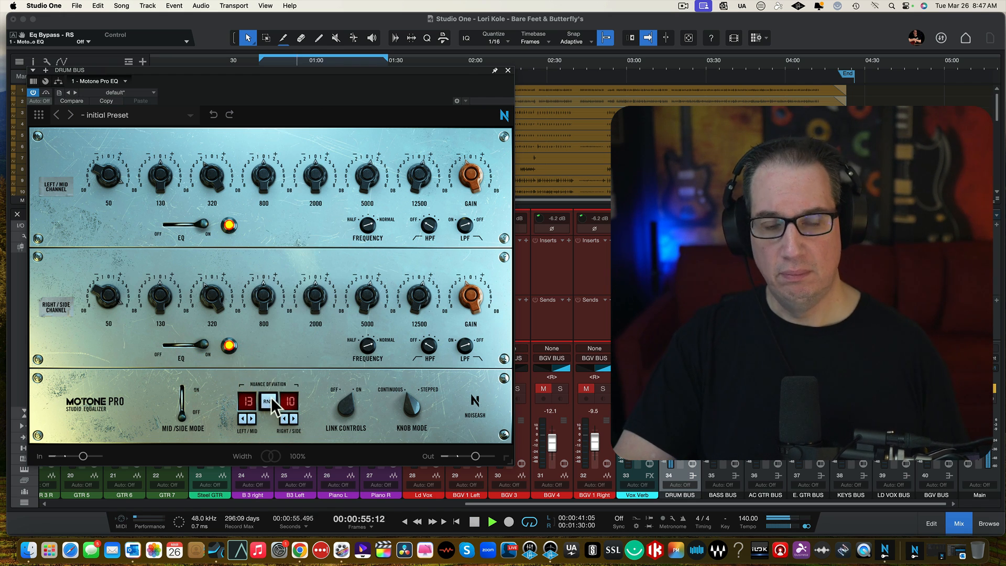
left_click(271, 399)
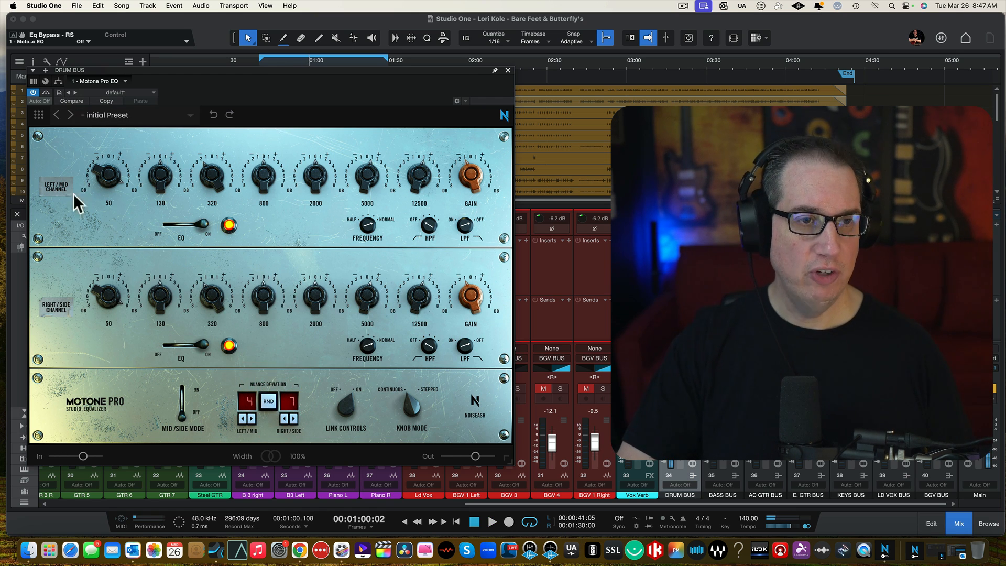
left_click_drag(102, 175, 94, 200)
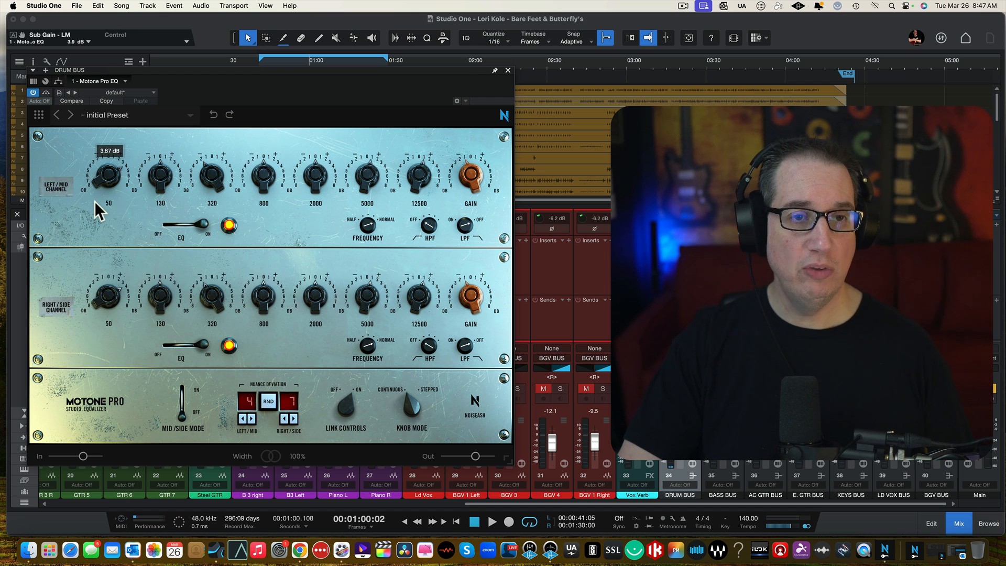
Close the plug-in, re-enable Motone EQ on Kick in and Sanre TOP, and lower the Sanre TOP fader to about +0.2 dB during playback.
left_click(507, 71)
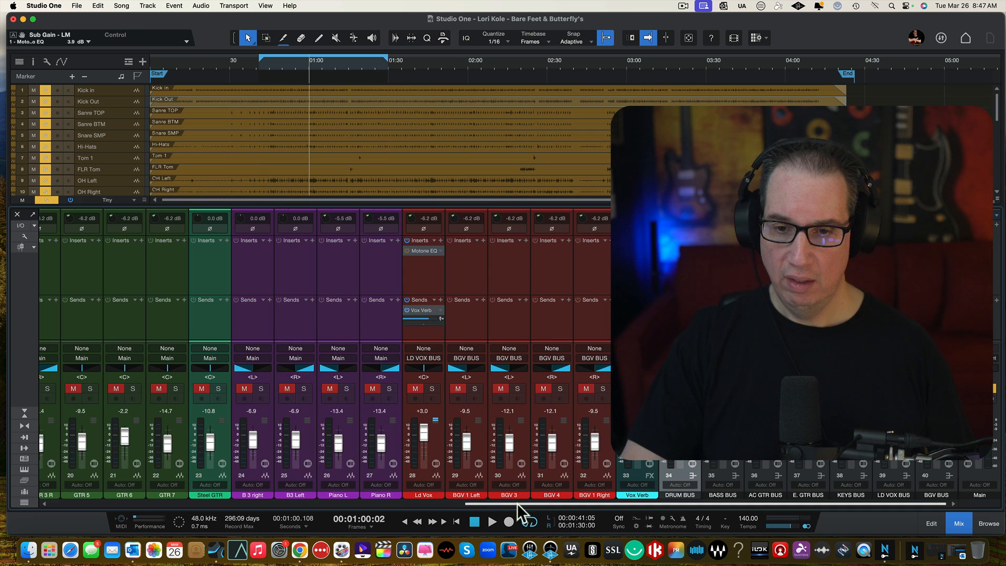
left_click_drag(517, 503, 4, 464)
left_click(43, 251)
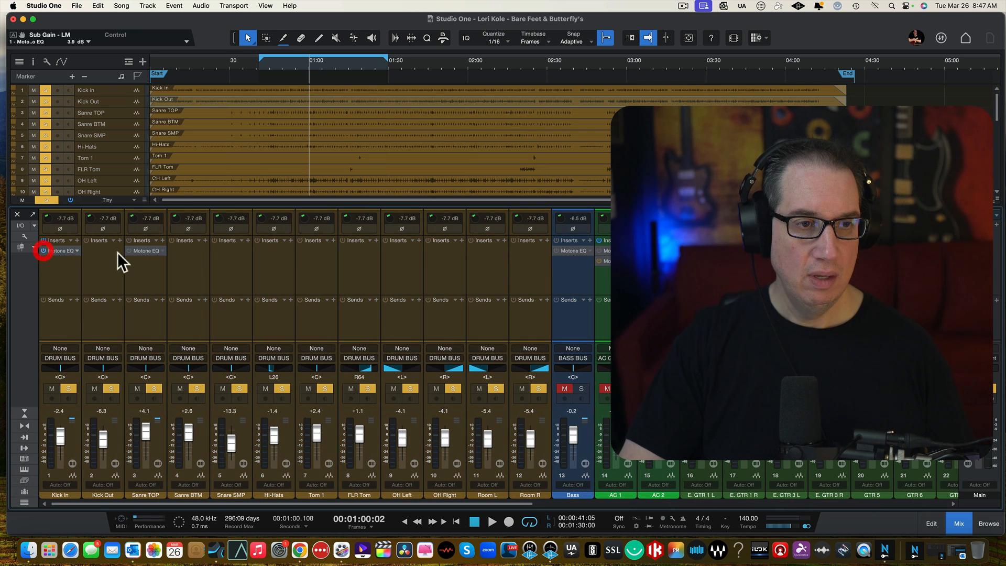
left_click(128, 250)
key("space")
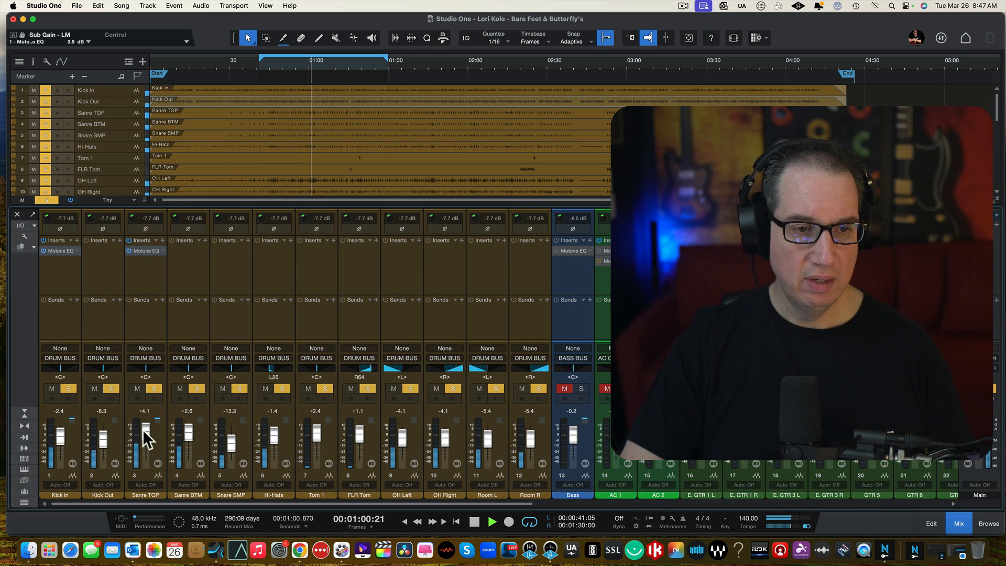
left_click_drag(142, 429, 143, 433)
Reopen Motone Pro EQ on the DRUM BUS channel and toggle its EQ off and on to compare.
left_click_drag(169, 504, 562, 503)
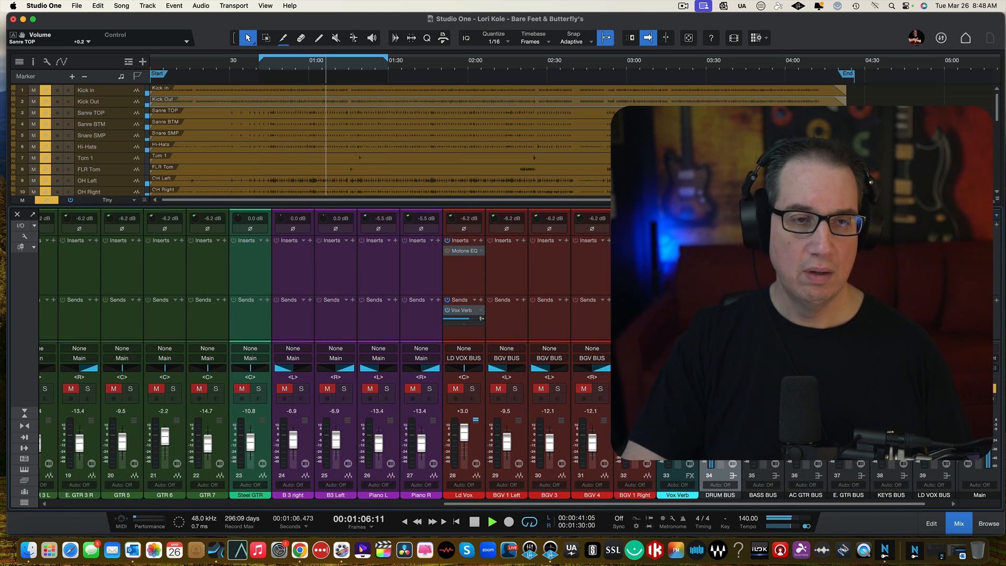
double_click(718, 251)
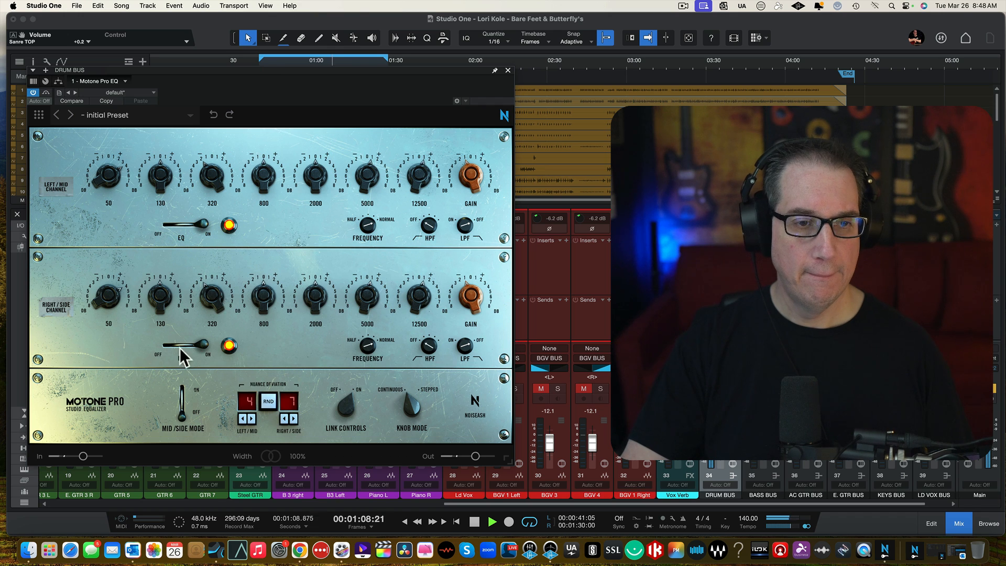
left_click(228, 344)
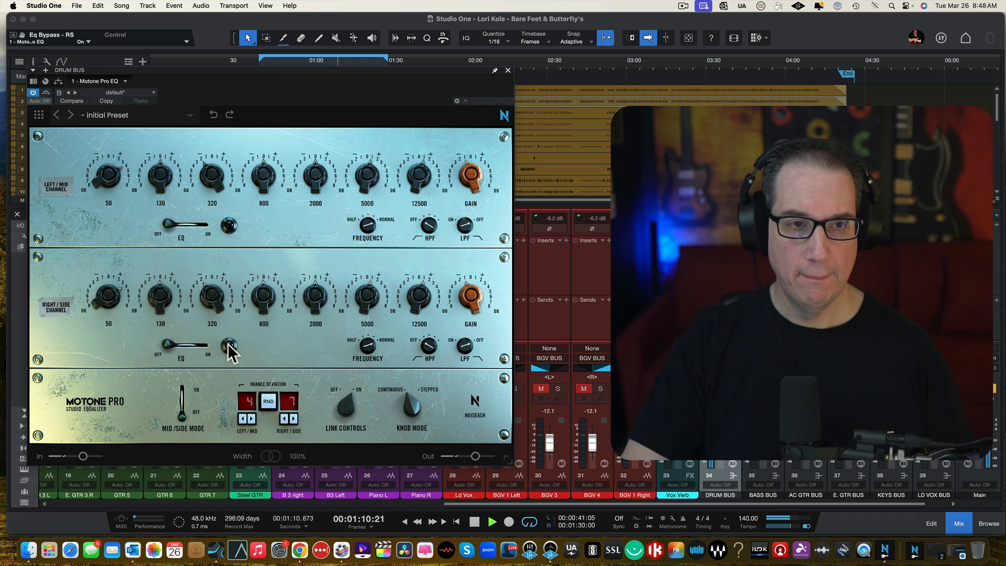
left_click(228, 345)
Adjust the linked 50, 320 and 5000 Hz bands, boost 130 Hz to about 2.2 dB, and set the gain to about -1.5 dB.
left_click_drag(107, 166, 107, 153)
left_click_drag(202, 175, 199, 241)
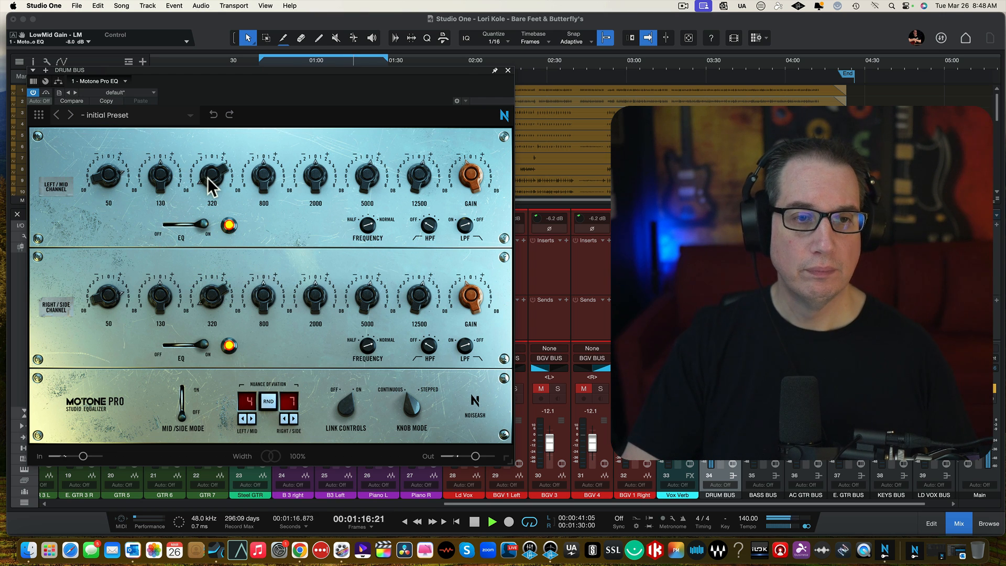
left_click_drag(209, 179, 203, 110)
left_click_drag(159, 152, 263, 171)
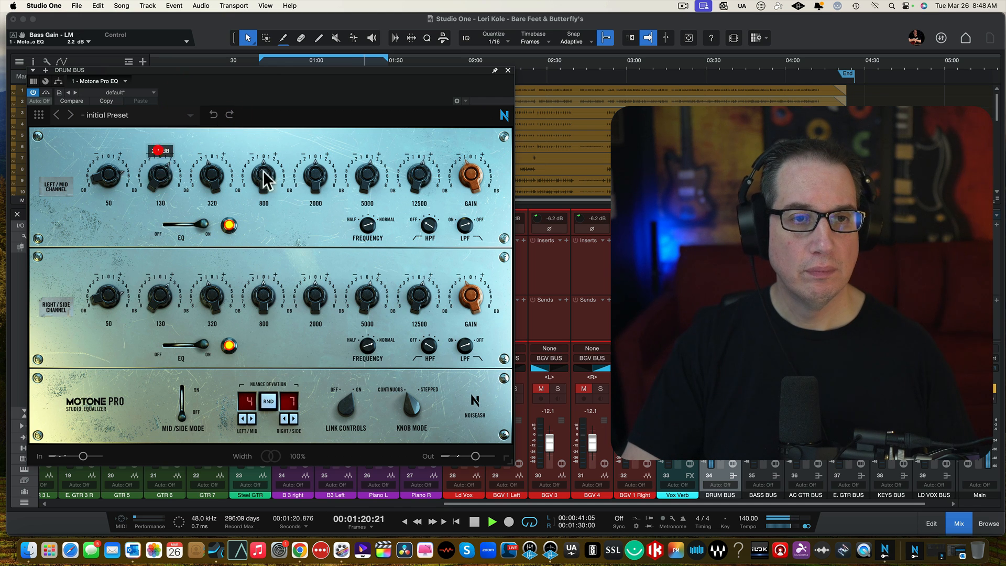
left_click_drag(365, 185, 365, 180)
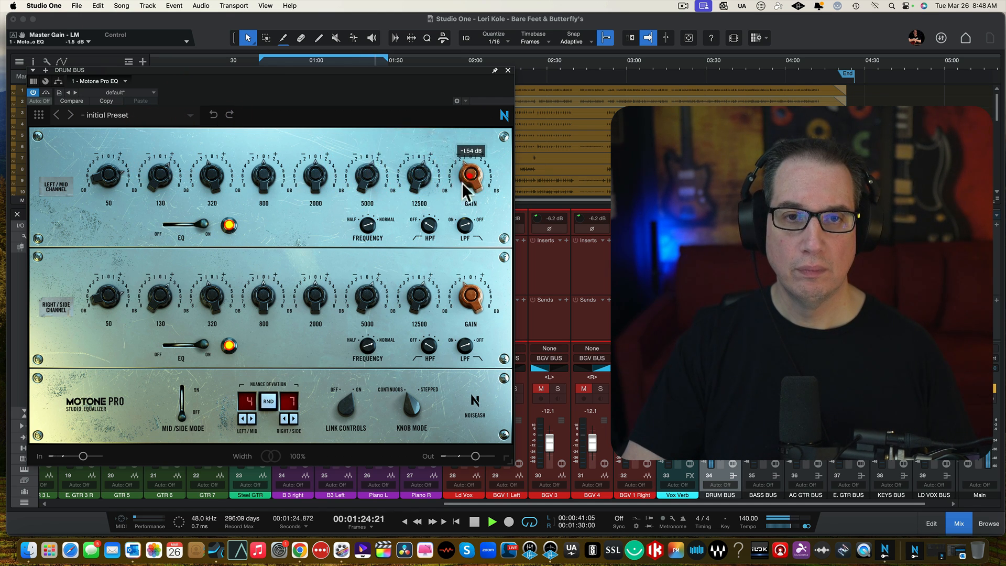
Compare the drum bus with the EQ off and on, before and after randomizing the Nuance Deviation of both channels.
left_click(229, 346)
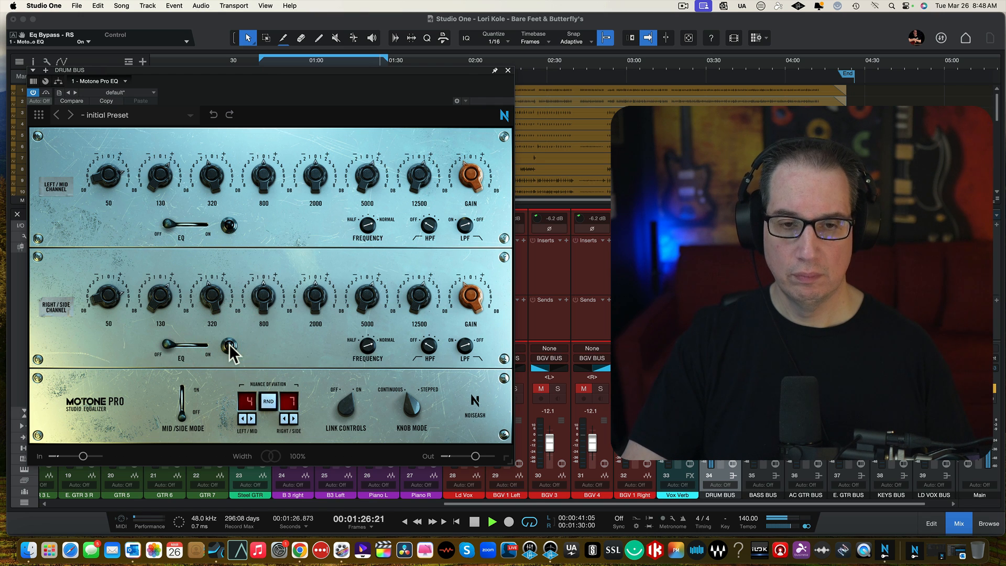
left_click(229, 345)
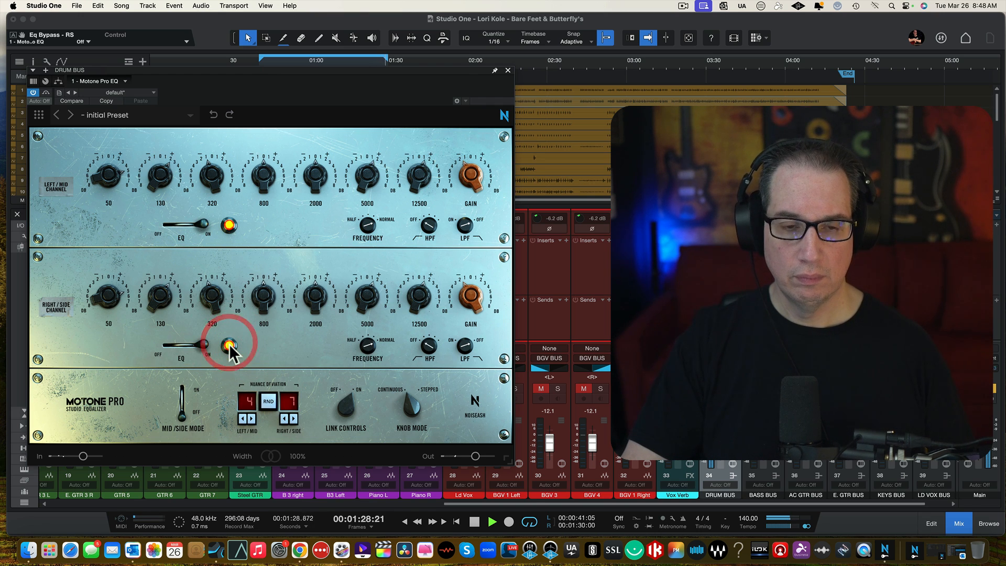
left_click(269, 401)
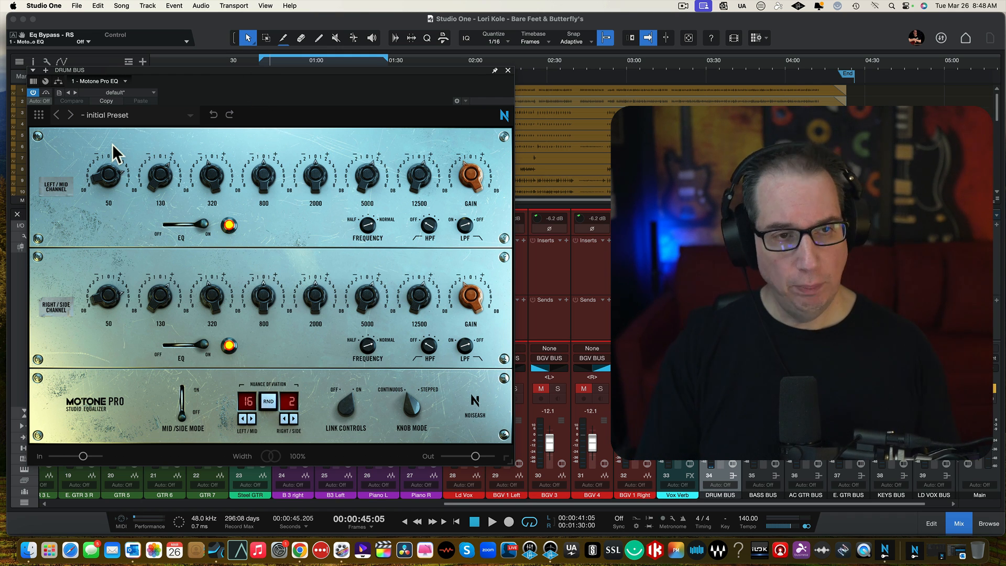
key("space")
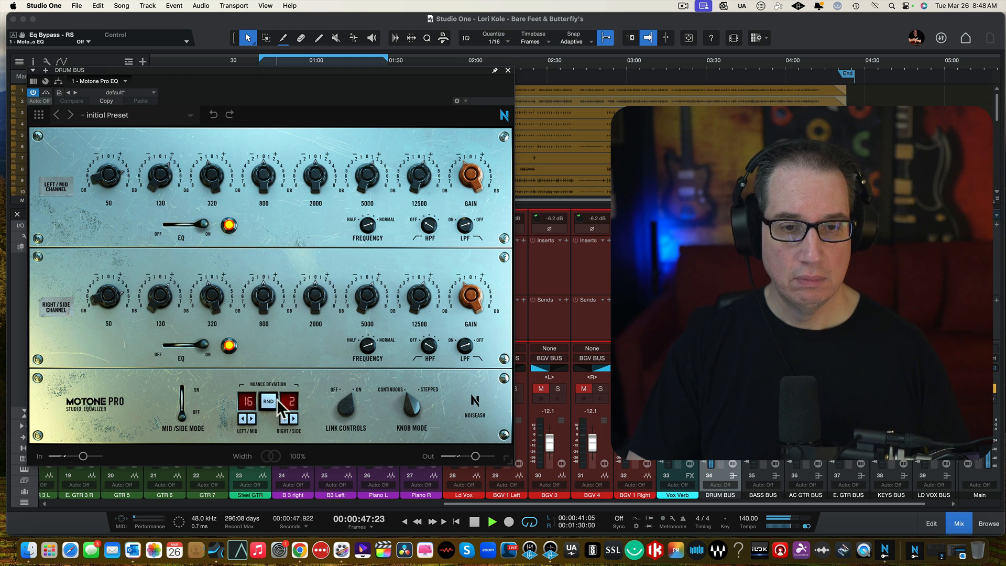
mouse_move(200, 344)
left_mouse_down()
mouse_move(173, 354)
mouse_move(204, 354)
left_mouse_up()
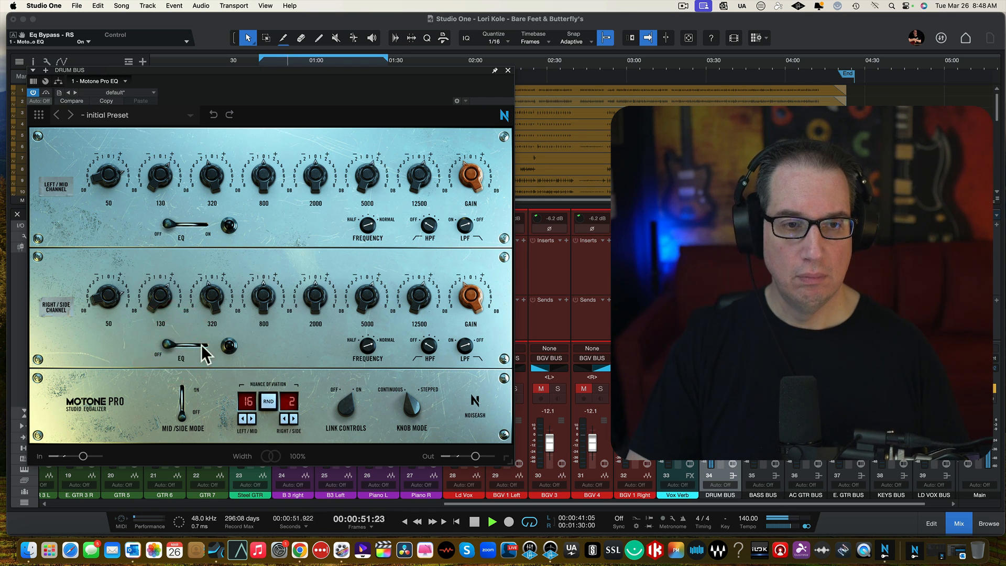
left_click(201, 345)
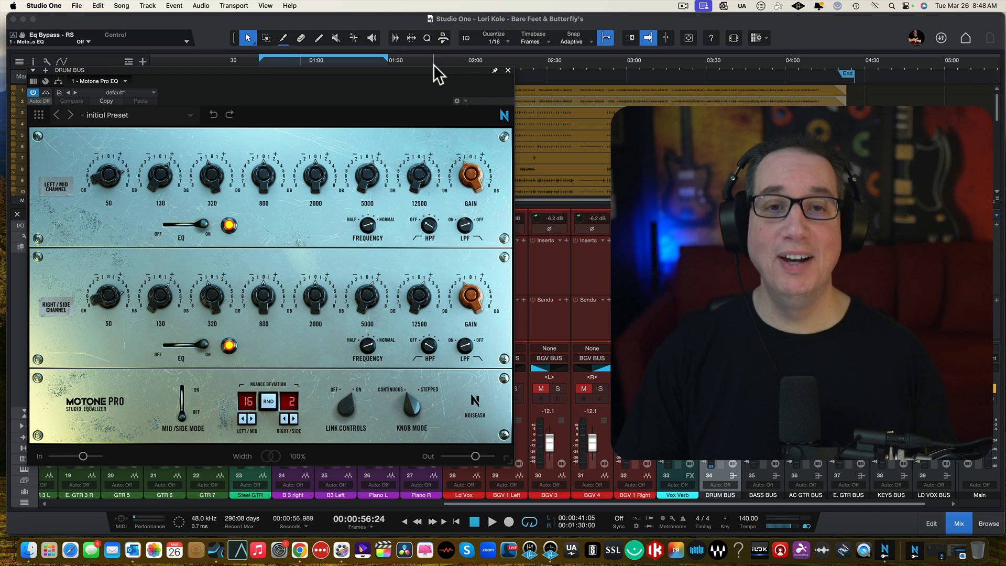
Close the drum bus plug-in, move the solo from DRUM BUS to AC 1, and start playback.
left_click(508, 70)
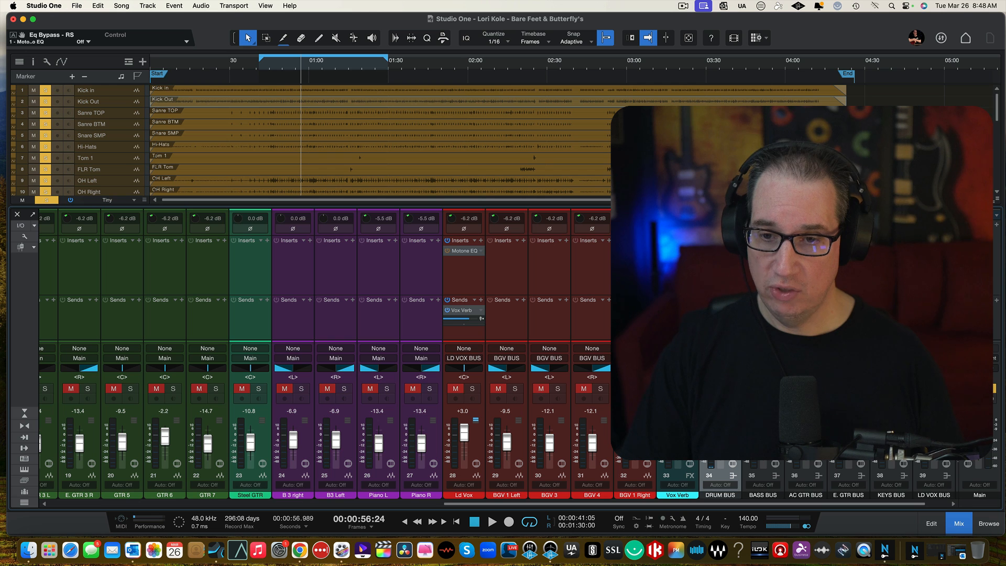
left_click(728, 389)
left_click_drag(681, 504, 592, 503)
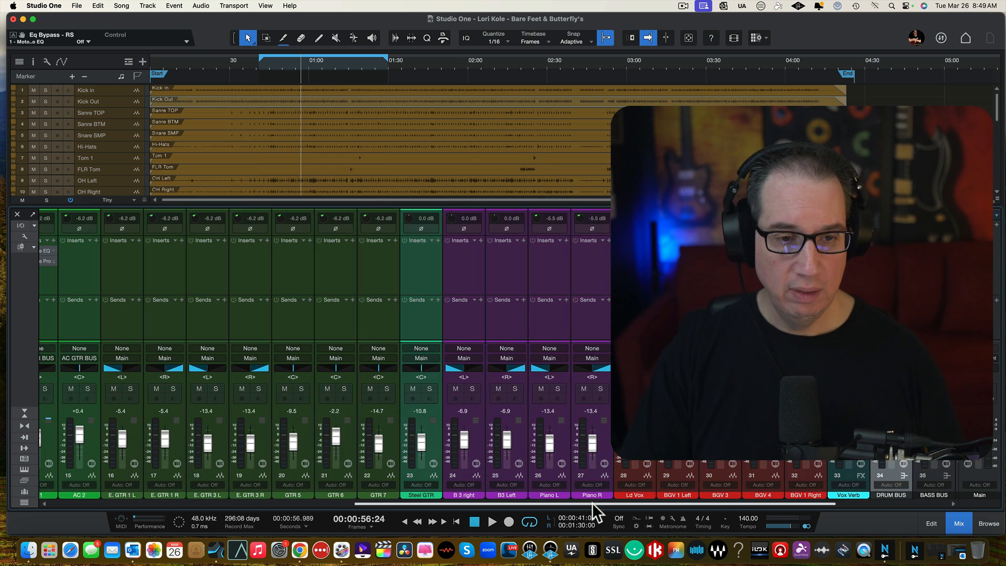
left_click_drag(388, 504, 248, 489)
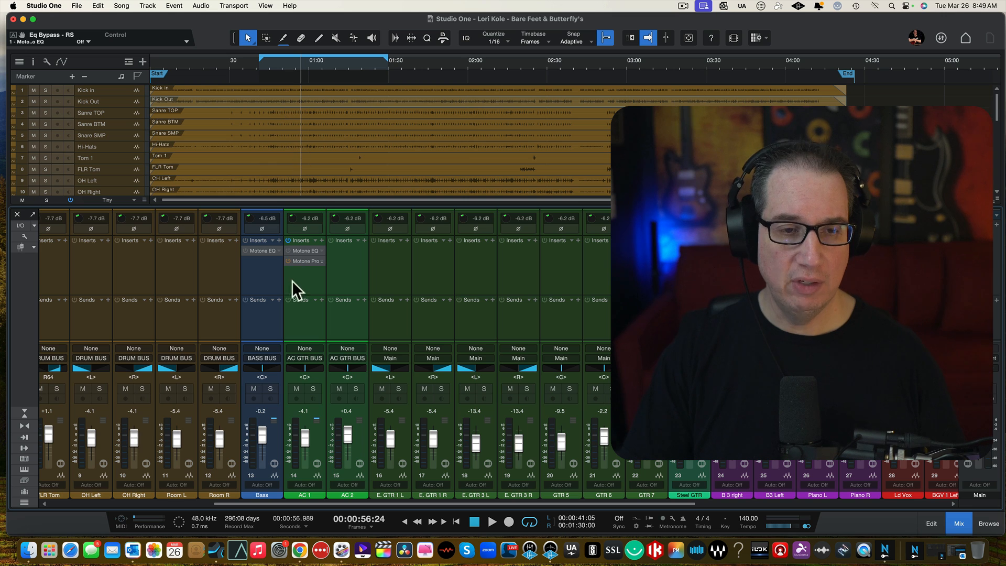
left_click(311, 389)
key("space")
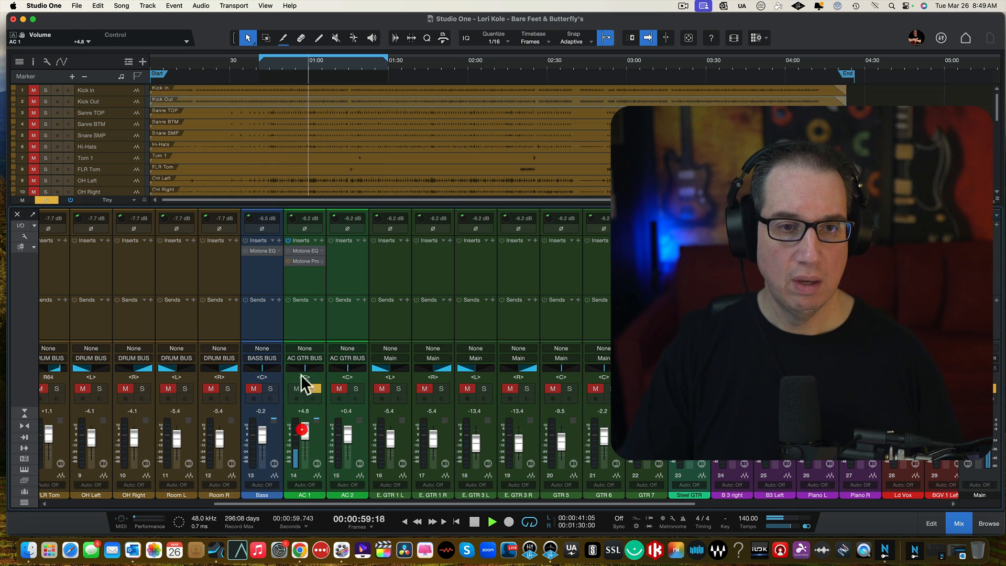
Raise the AC 1 fader to +4.8 dB and remove the bypassed Motone Pro EQ from its inserts.
left_click_drag(302, 433, 303, 430)
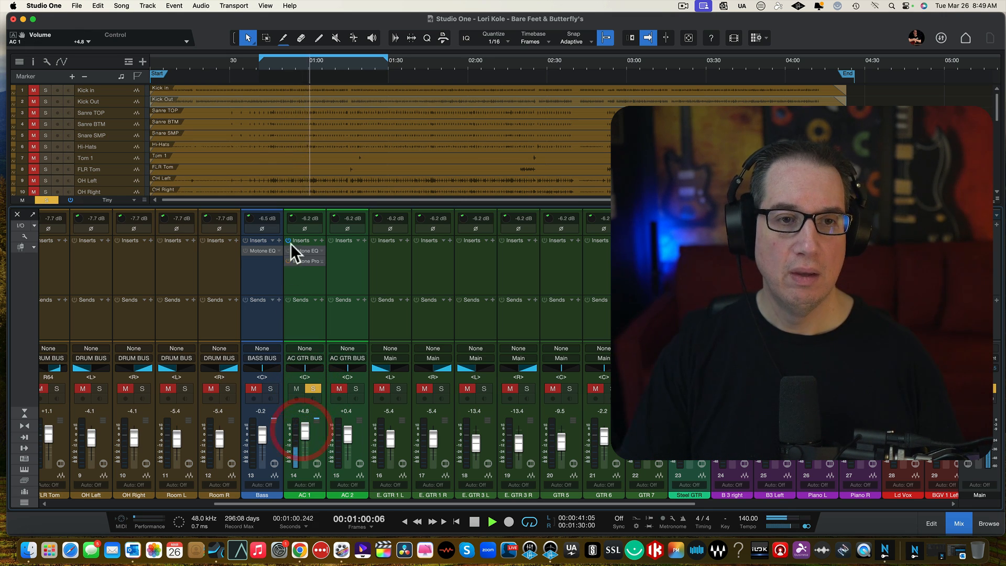
right_click(319, 260)
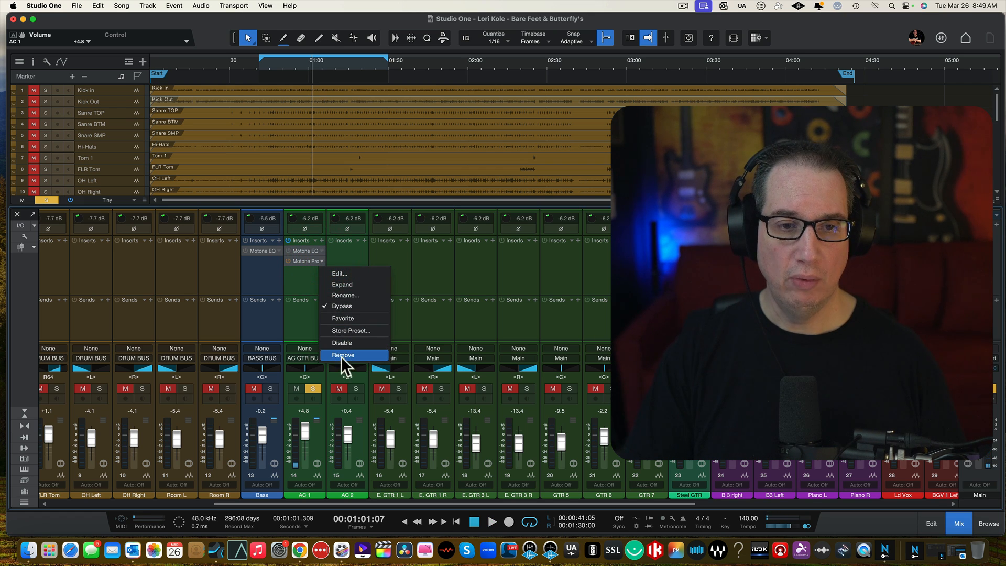
left_click(341, 356)
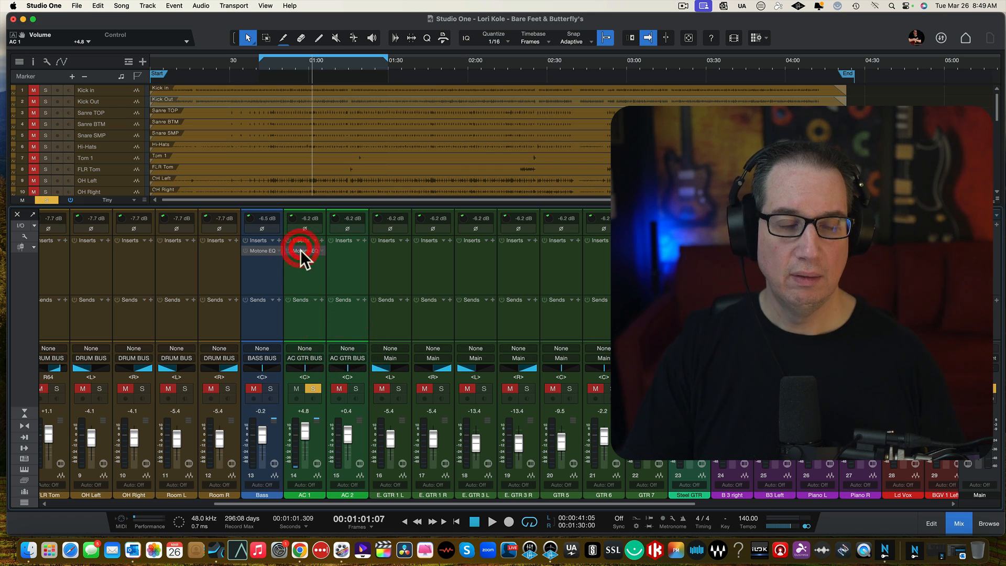
Open Motone EQ on AC 1, activate it, and enlarge its window slightly.
double_click(300, 249)
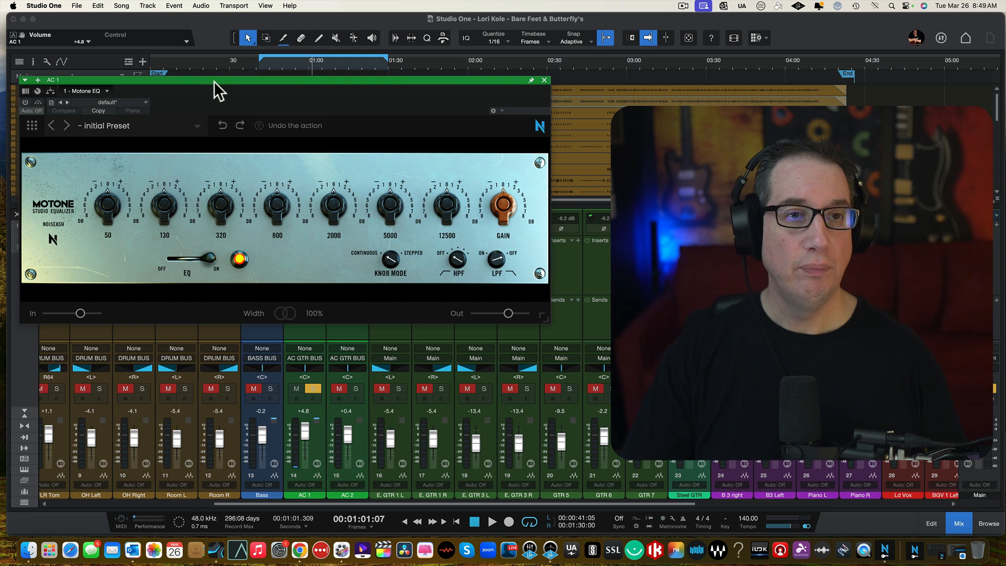
left_click_drag(214, 81, 209, 121)
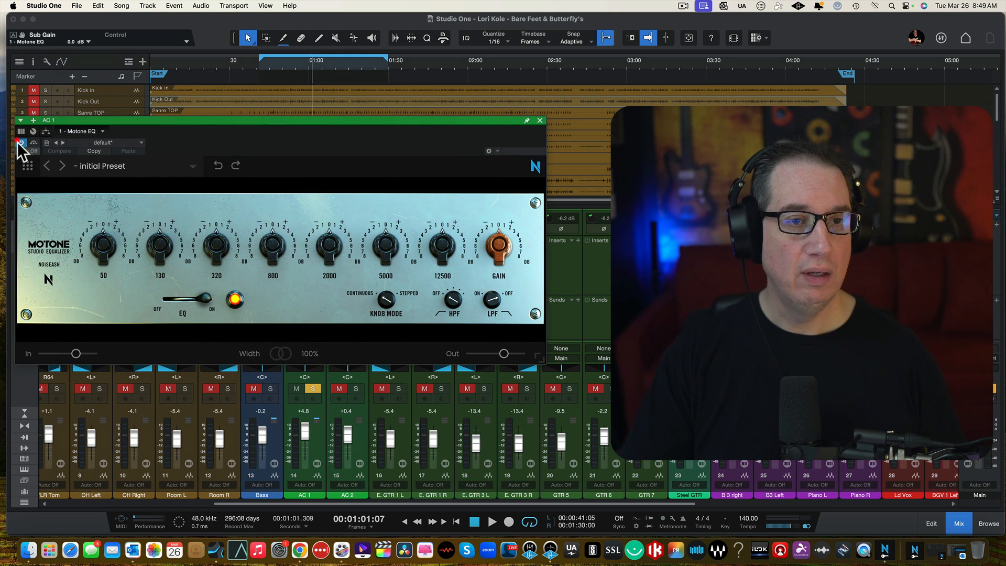
left_click_drag(537, 355, 557, 377)
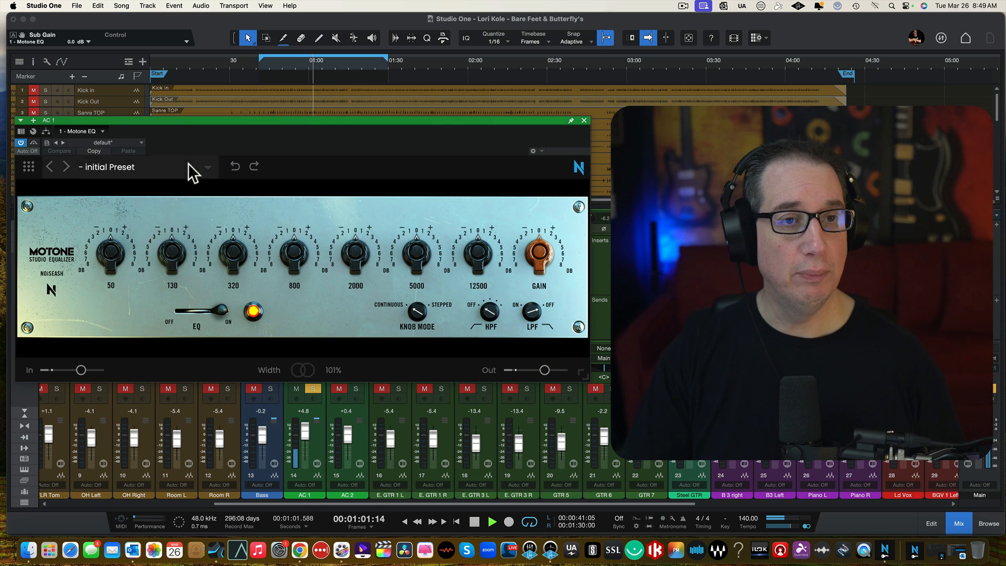
Load the "INS - Acoustic Guitar" preset in Motone EQ and close the preset list.
left_click(207, 167)
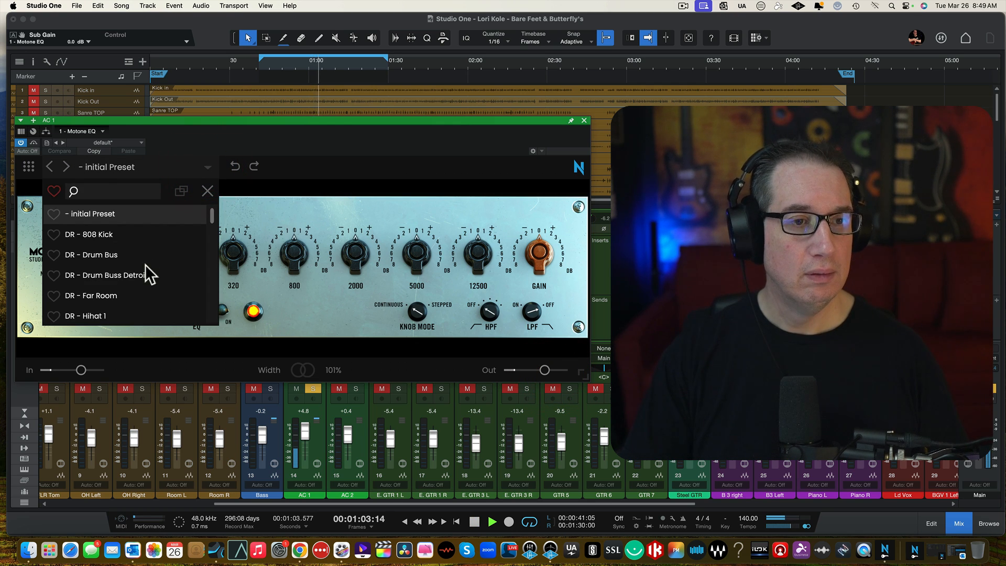
left_click_drag(212, 217, 211, 252)
left_click(110, 268)
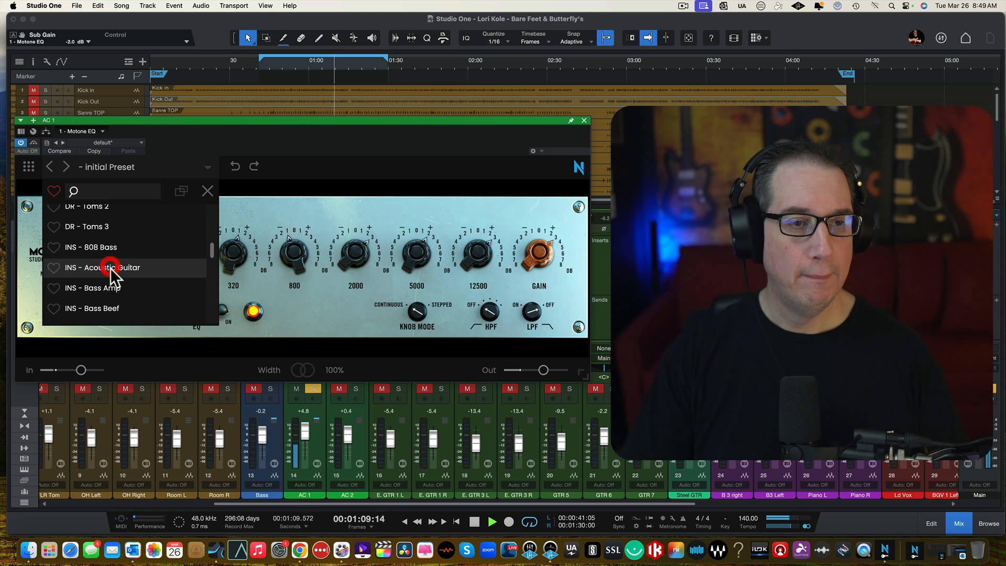
left_click(208, 191)
Set the Motone EQ gain to about 0.1 dB while comparing AC 1 with the EQ off and on.
left_click_drag(528, 265, 534, 274)
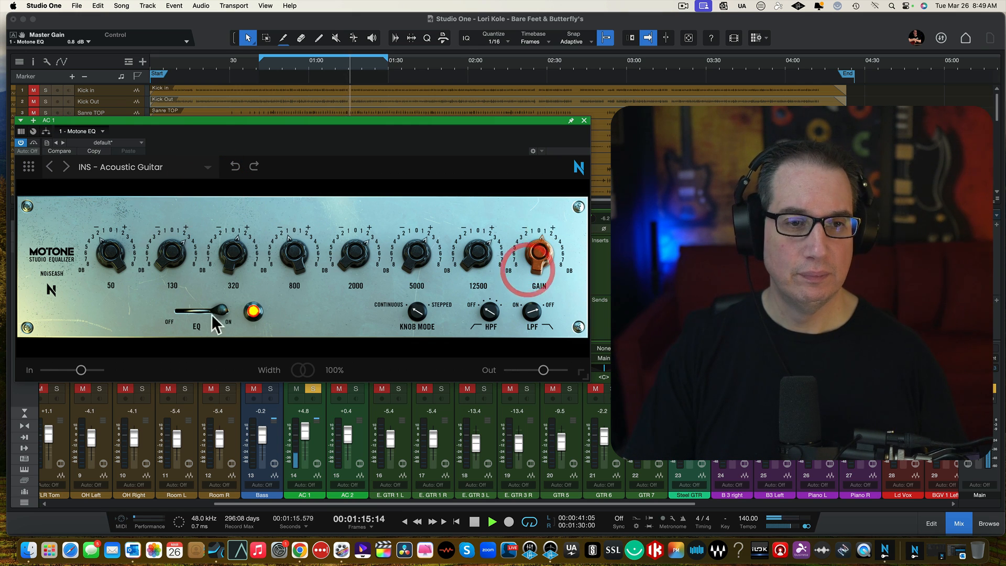
left_click(251, 311)
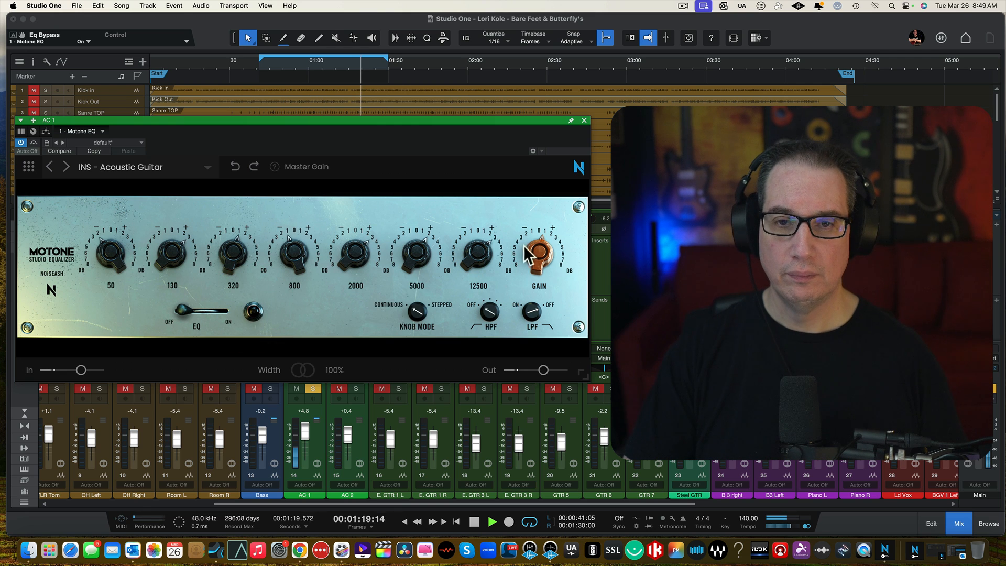
left_click_drag(530, 245, 531, 251)
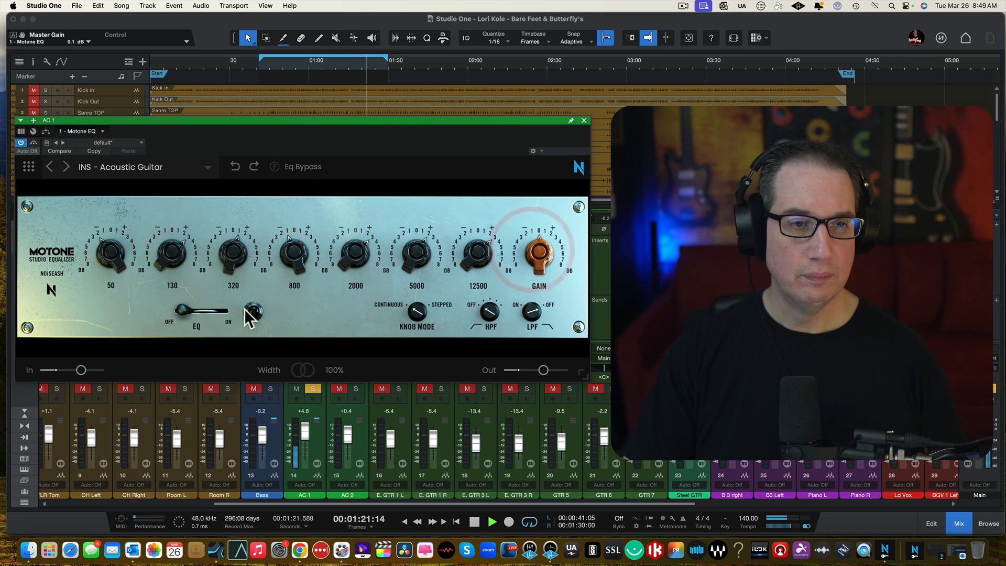
left_click(251, 312)
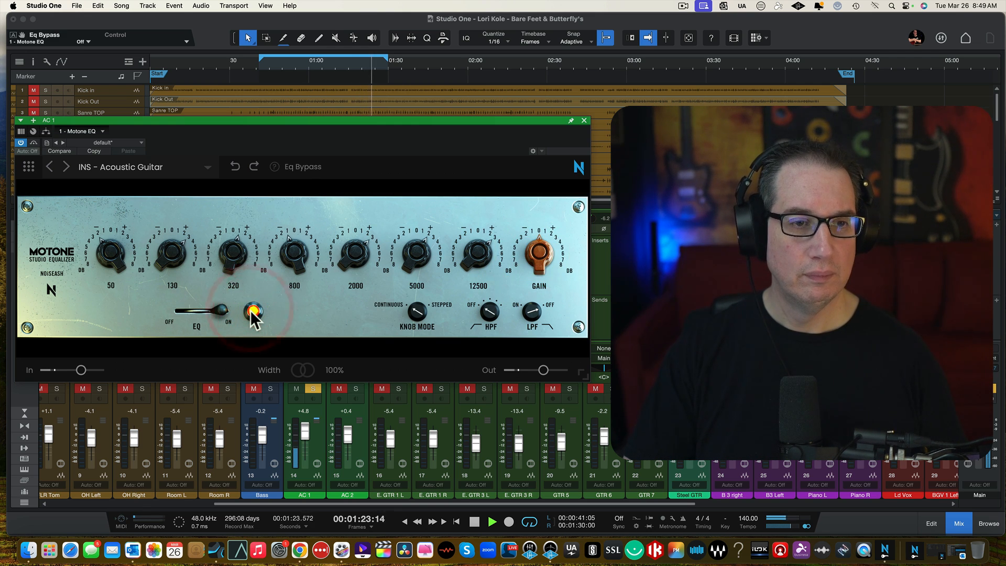
Set the 12500 Hz band to about 2.7 dB, 5000 Hz to about 2.0 dB, and 2000 Hz to about 2.5 dB.
left_click_drag(480, 248, 480, 251)
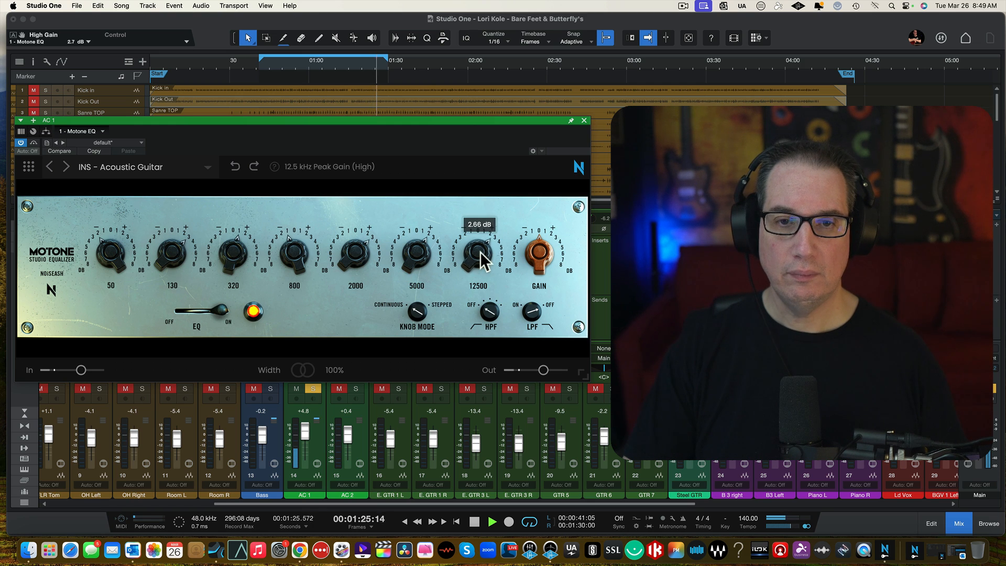
left_click_drag(416, 248, 416, 250)
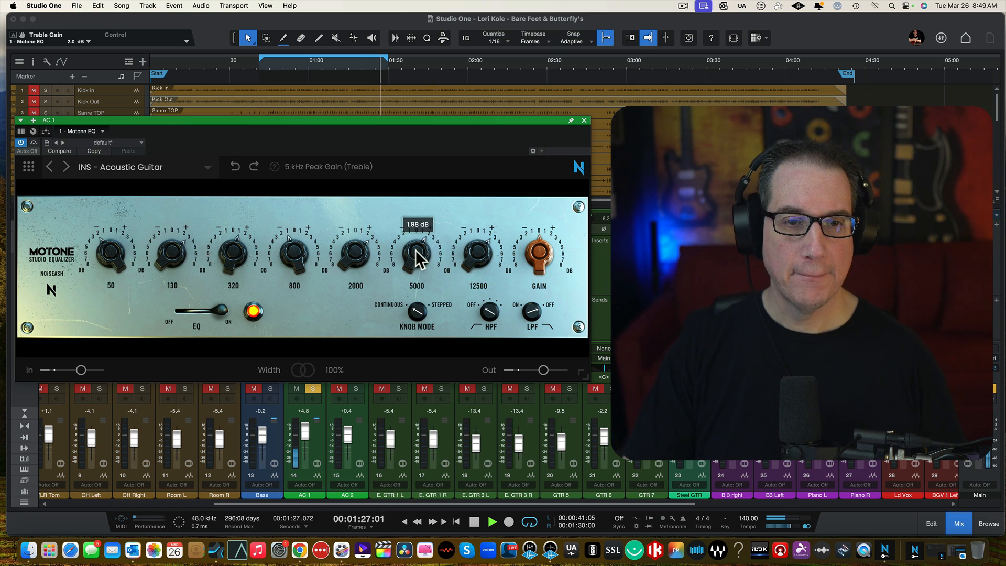
left_click(358, 252)
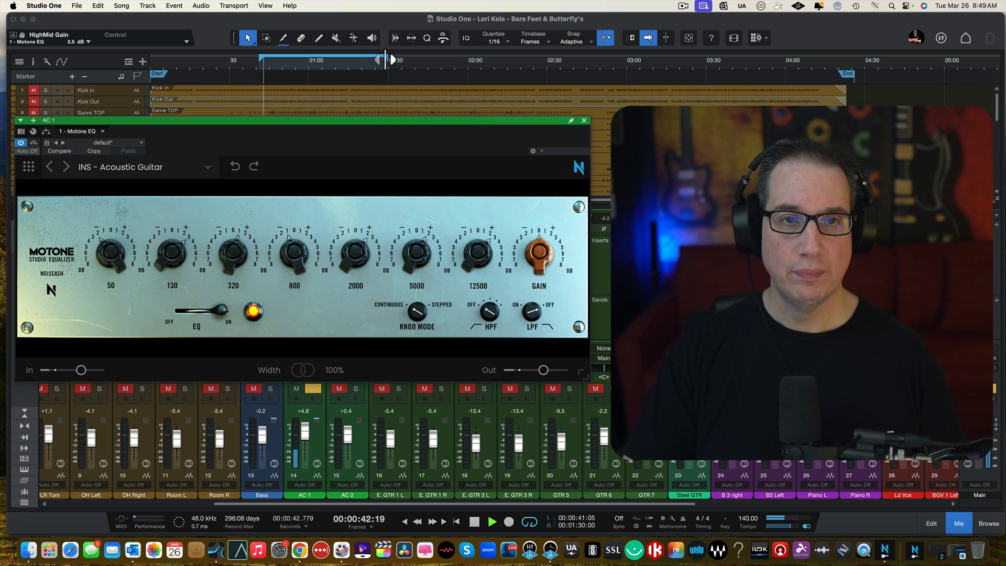
Extend the loop end to about 1:58 and compare AC 1 with the EQ off and on.
left_click_drag(377, 59, 462, 60)
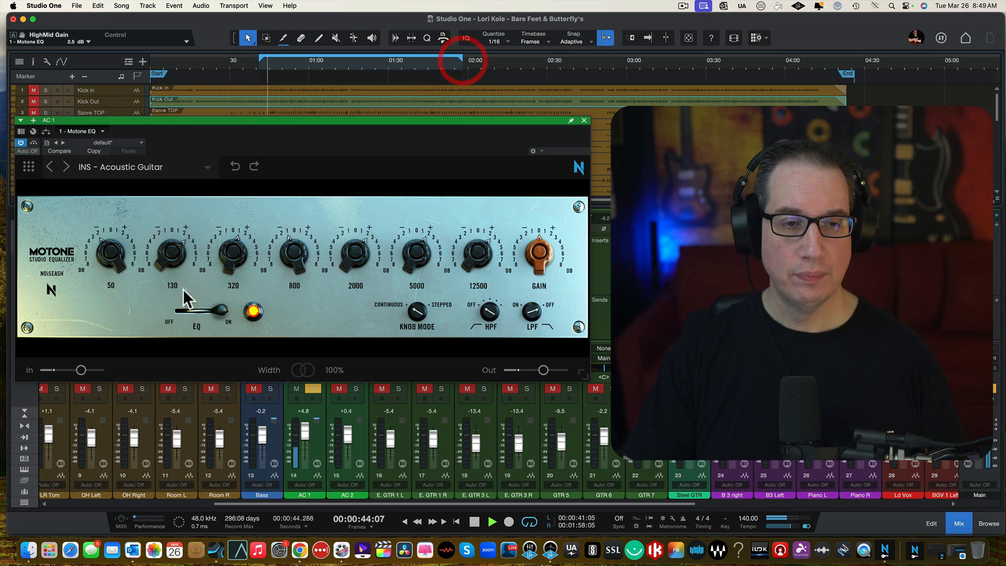
left_click(253, 313)
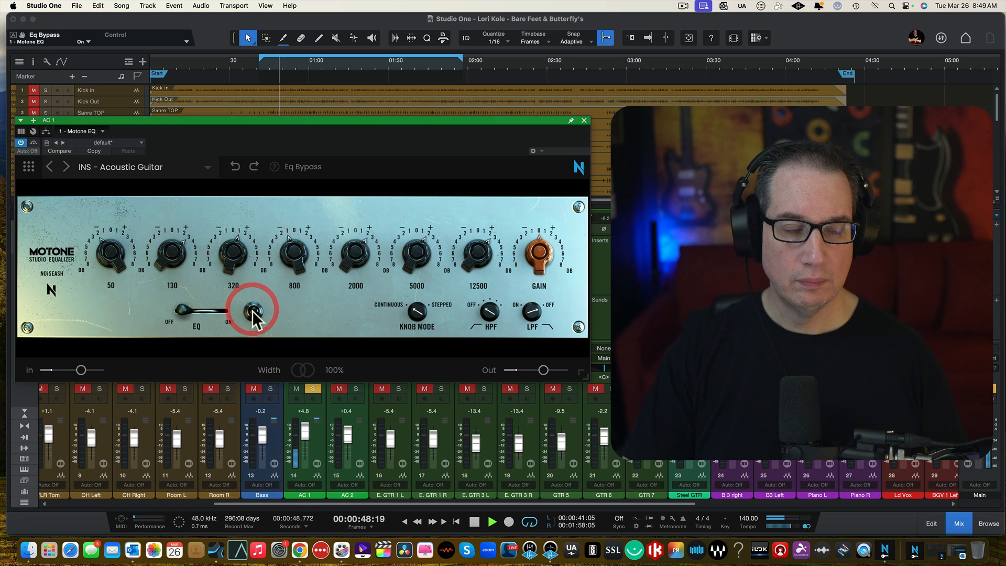
left_click(253, 312)
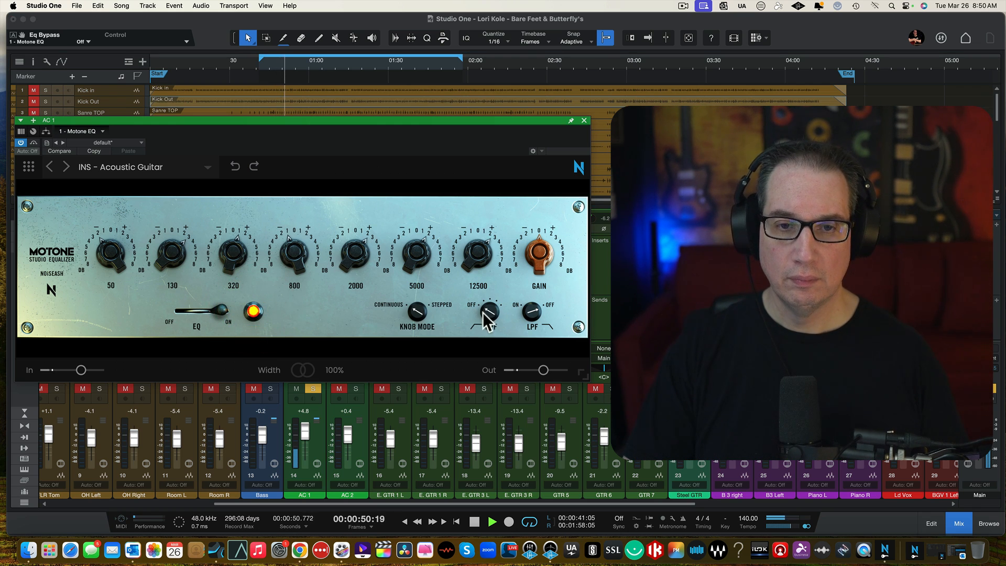
Turn up the high-pass filter, then audition the low-pass filter and the whole EQ in and out.
left_click_drag(485, 313, 490, 298)
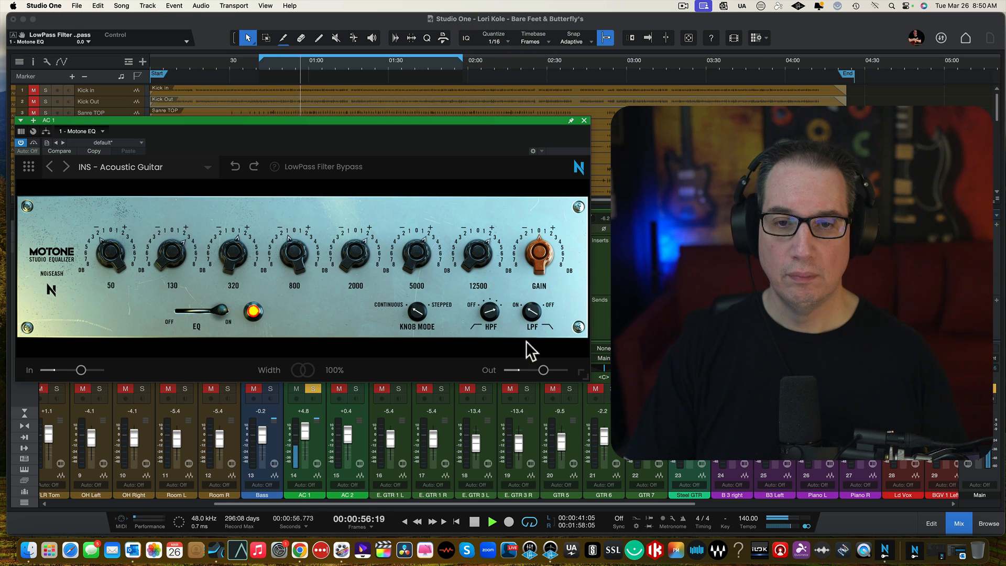
left_click(530, 313)
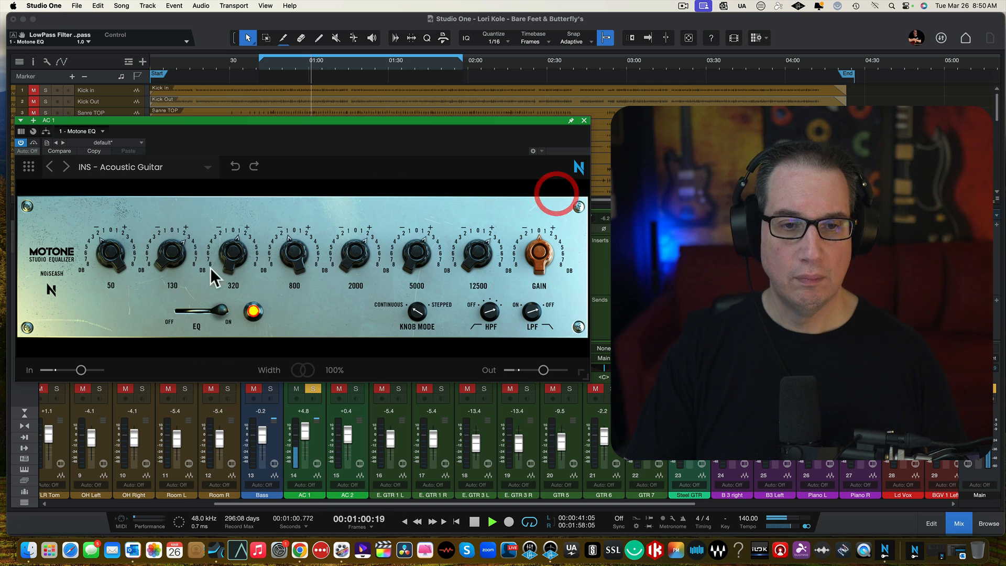
left_click(255, 311)
left_click(256, 311)
Readjust the AC 1 bands, with 5000 Hz at about 1.6 dB, 12500 Hz at about 2.5 dB, and 50 Hz at about -3 dB.
left_click_drag(401, 265, 397, 245)
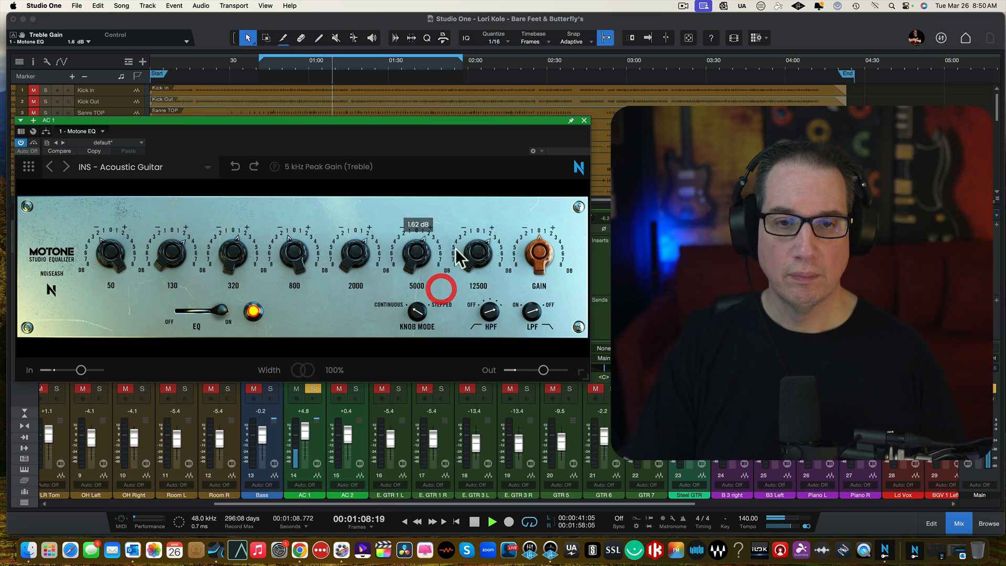
left_click_drag(472, 251, 468, 192)
left_click_drag(461, 228, 460, 245)
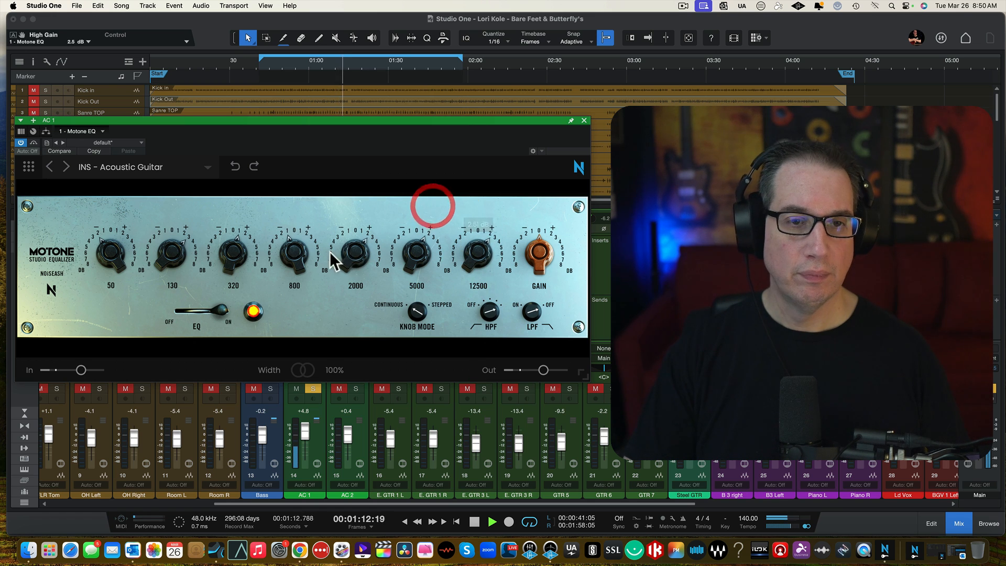
left_click_drag(356, 247, 296, 273)
mouse_move(231, 263)
left_mouse_down()
mouse_move(240, 341)
mouse_move(246, 232)
mouse_move(240, 247)
left_mouse_up()
mouse_move(164, 249)
left_click_drag(164, 244, 107, 260)
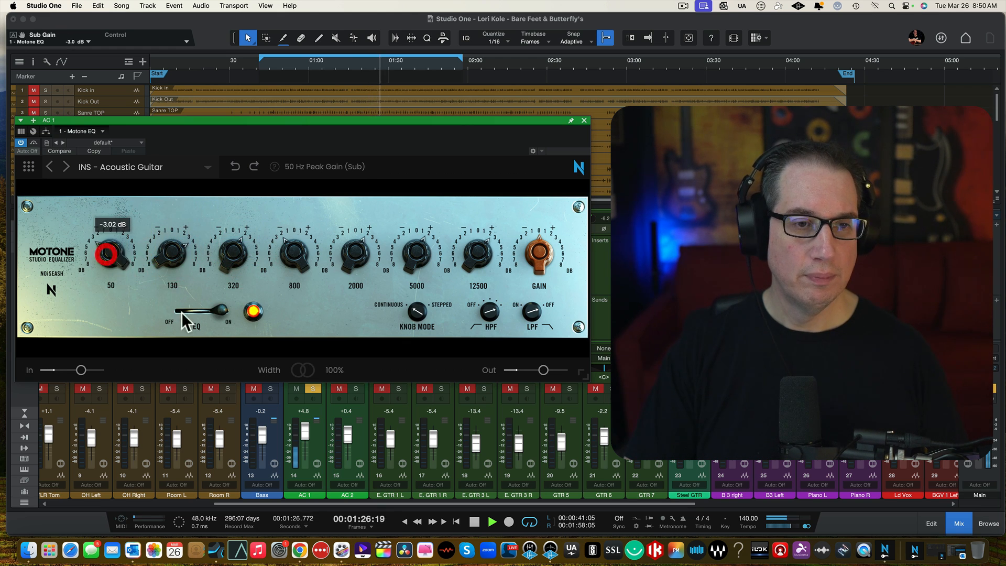
Compare AC 1 with the EQ off and on, replaying from the loop start, and raise 12500 Hz to about 2.8 dB.
left_click(251, 312)
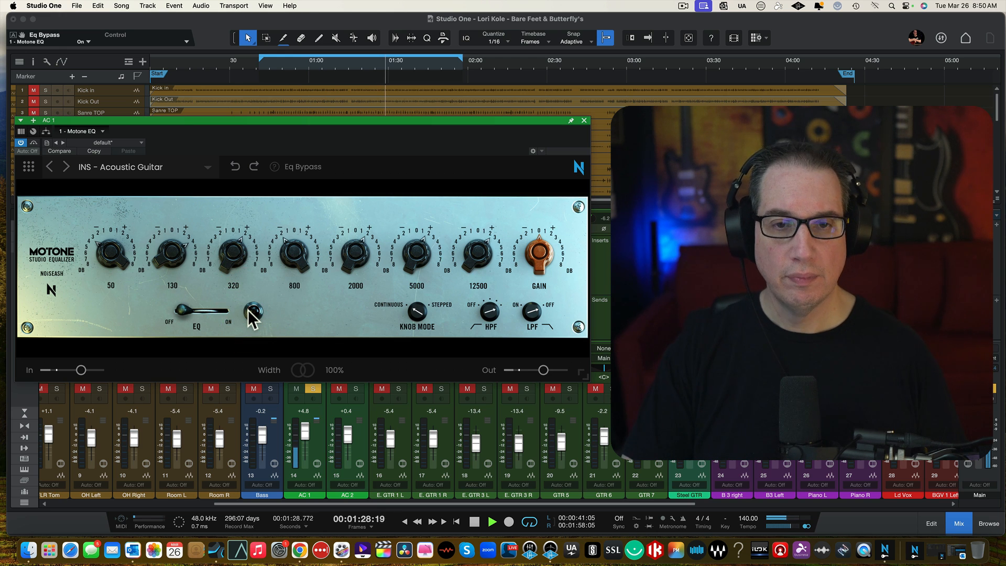
left_click(252, 312)
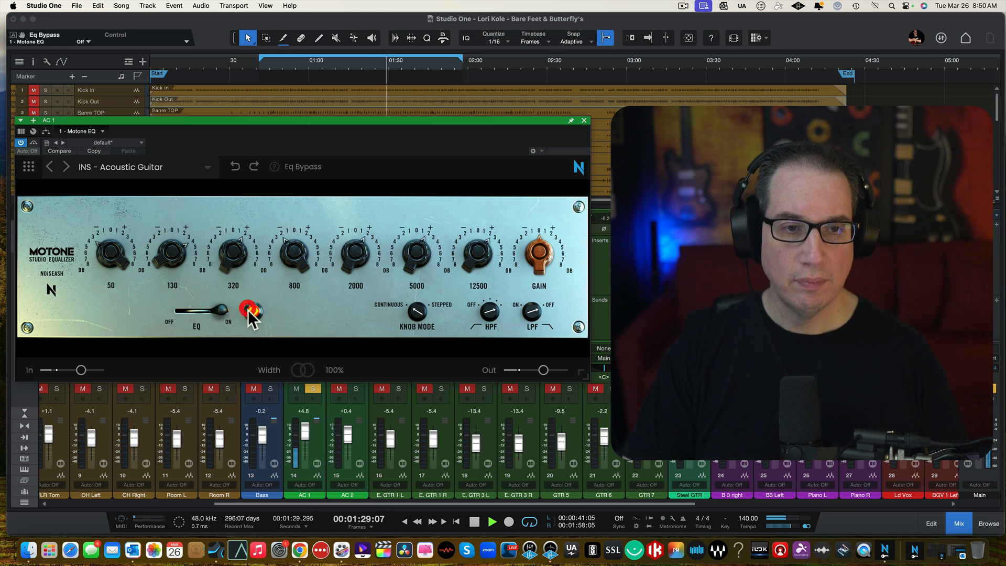
left_click(263, 64)
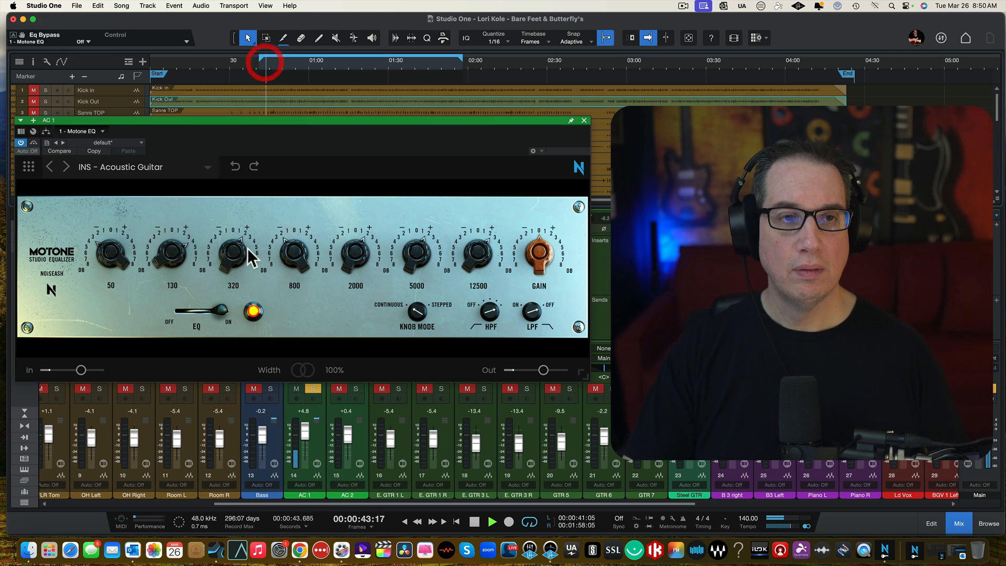
left_click(250, 311)
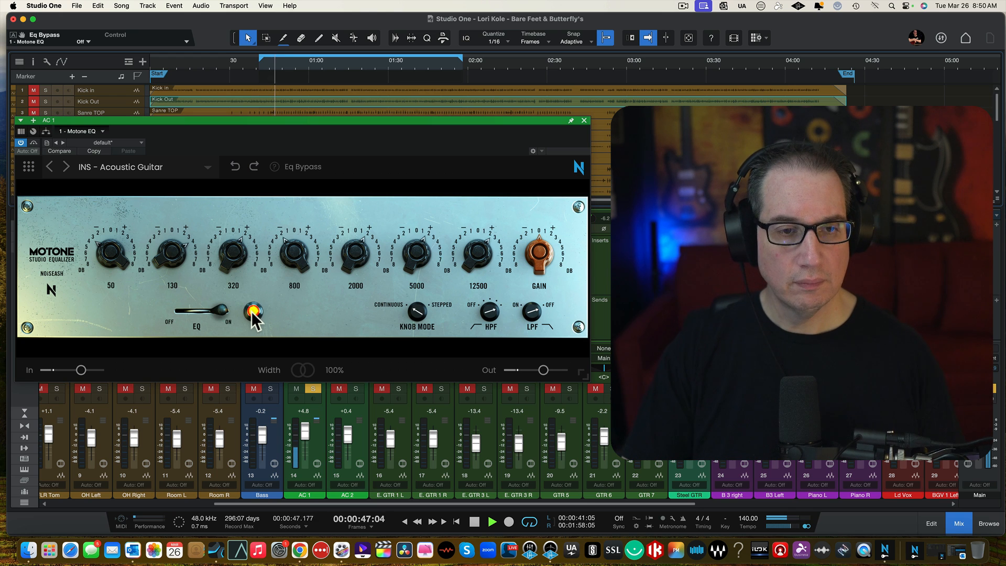
left_click(251, 310)
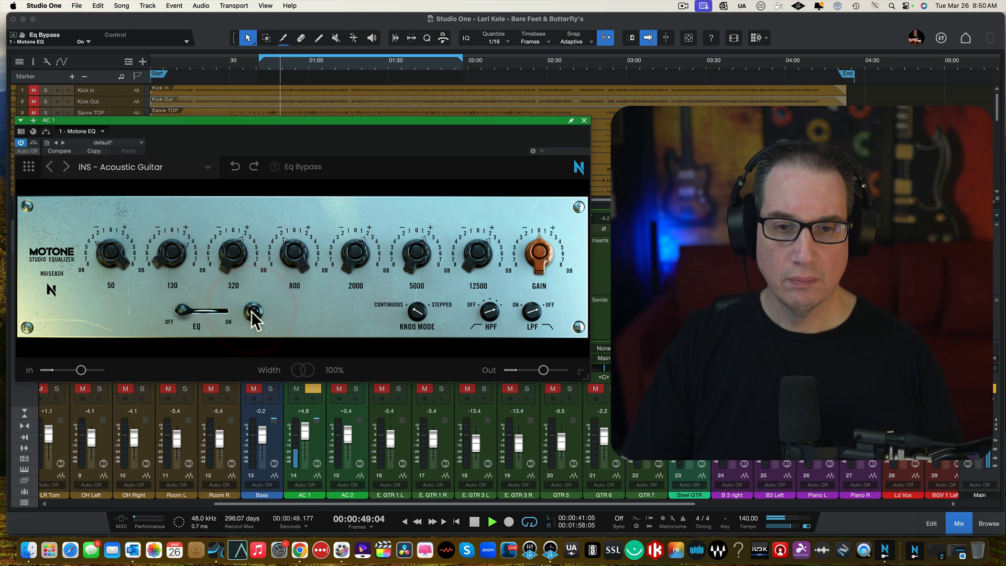
left_click(250, 311)
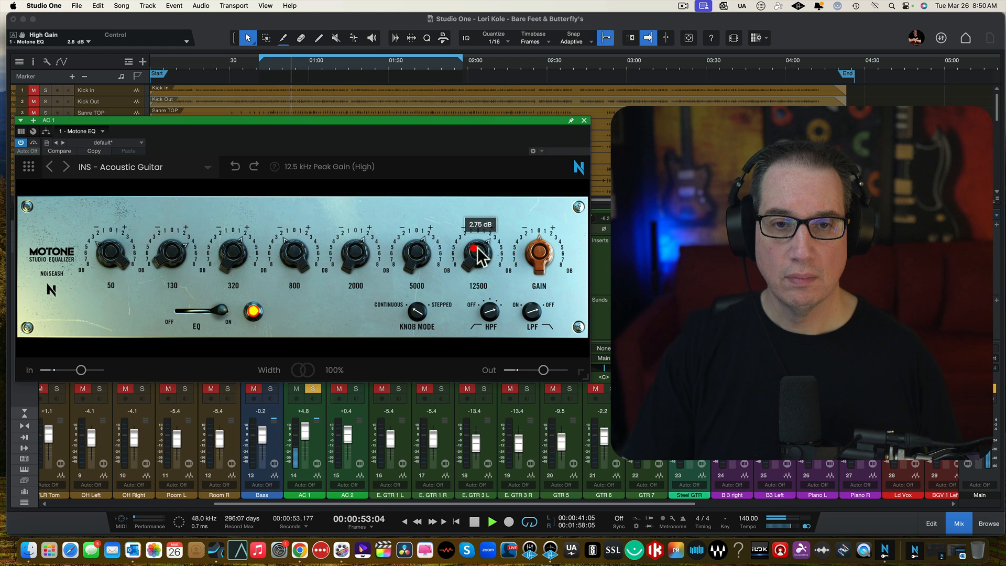
Close the Motone EQ window and turn off the solo on AC 1.
left_click(582, 120)
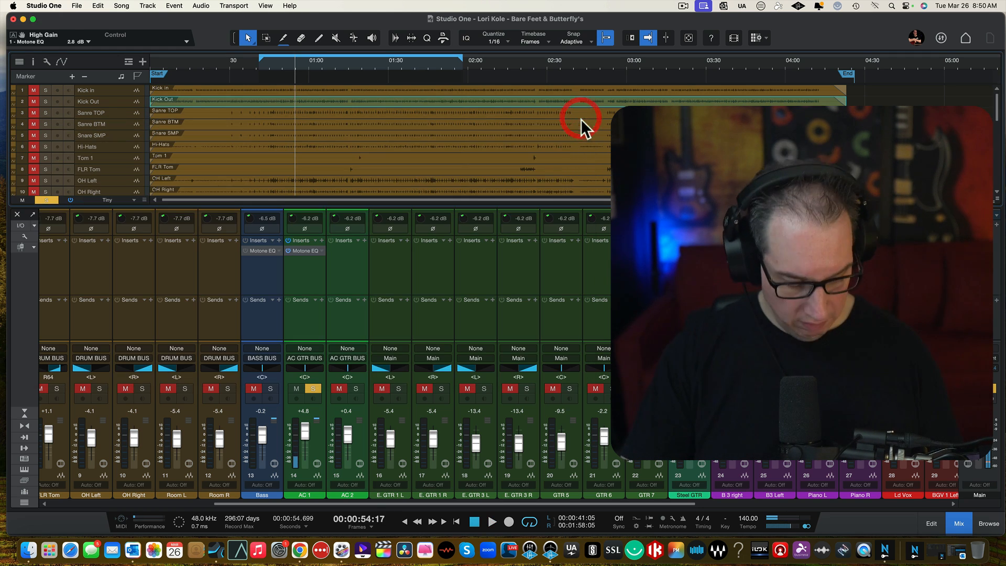
left_click(314, 387)
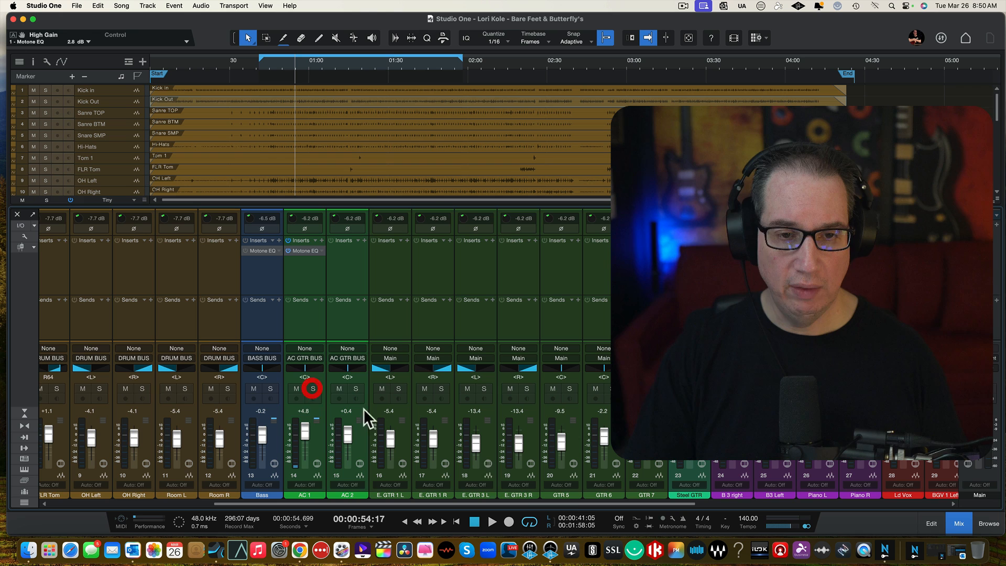
Solo the Bass channel and start playback.
left_click(265, 308)
left_click(271, 388)
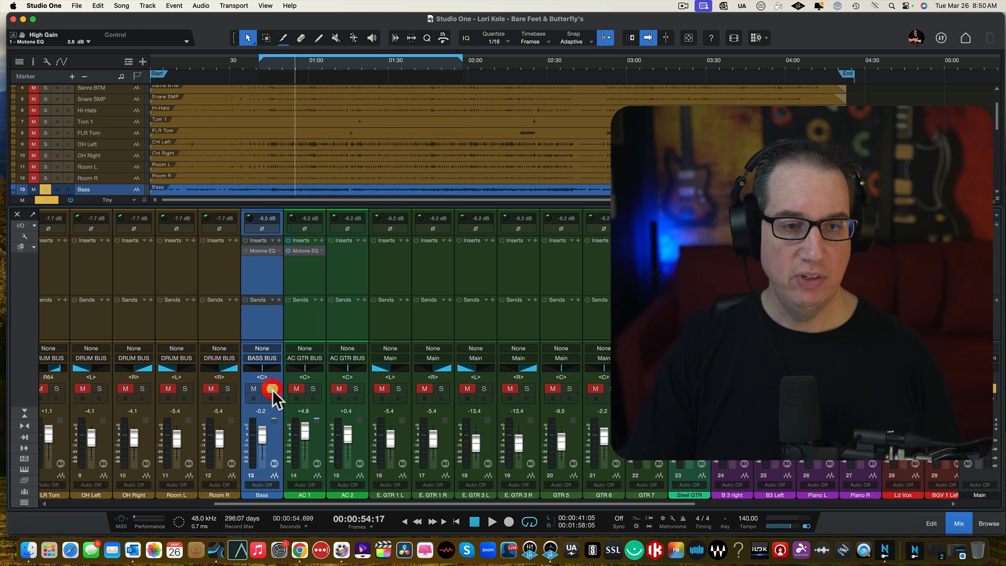
key("space")
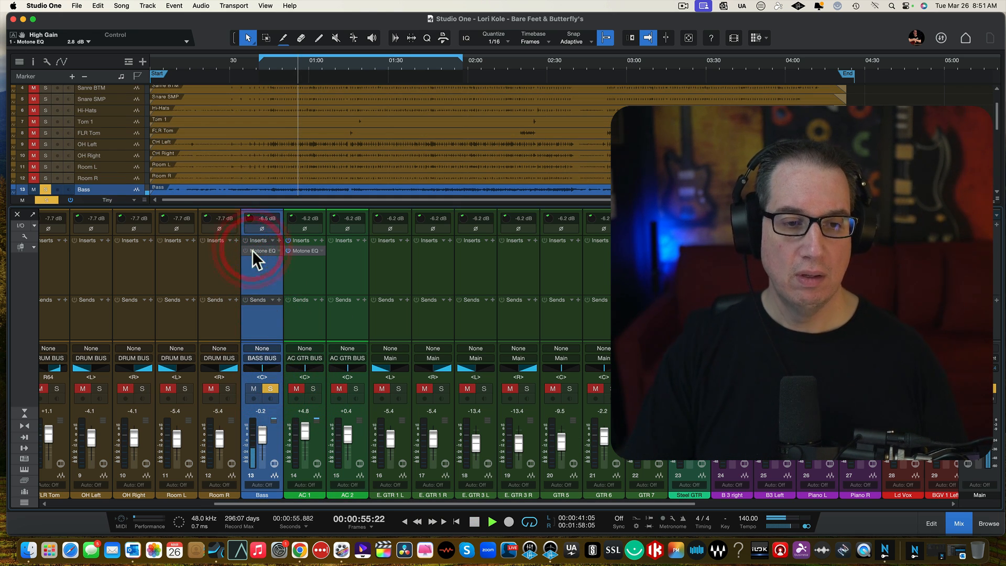
Open the Motone EQ on the Bass channel, enlarge its window and activate the plug-in.
left_click(253, 250)
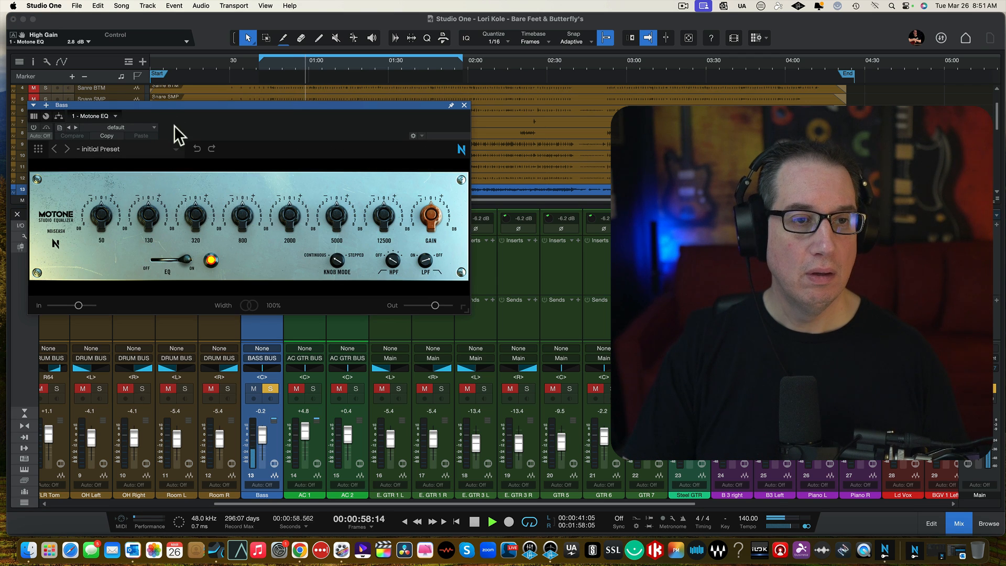
left_click_drag(462, 308, 551, 349)
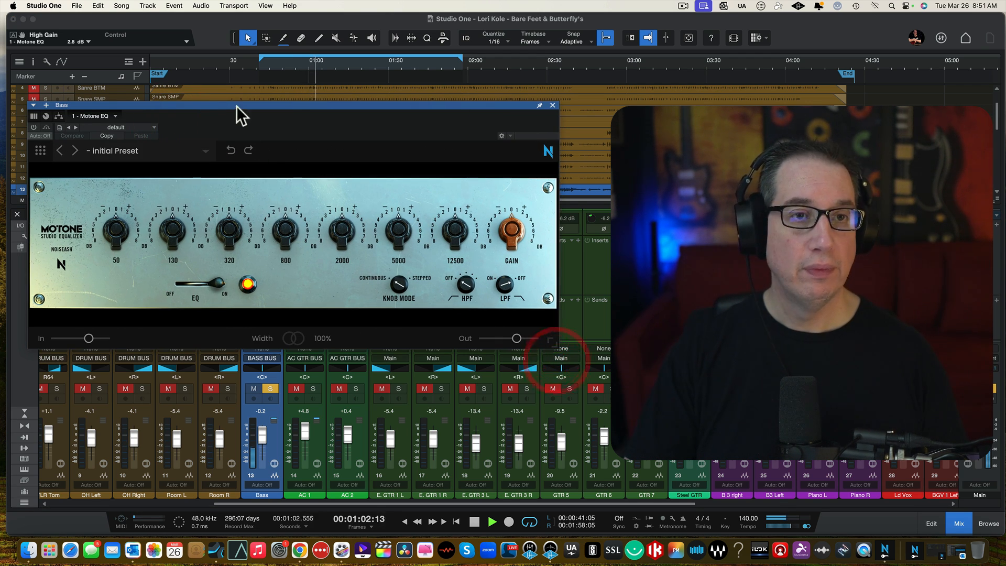
left_click_drag(237, 106, 237, 124)
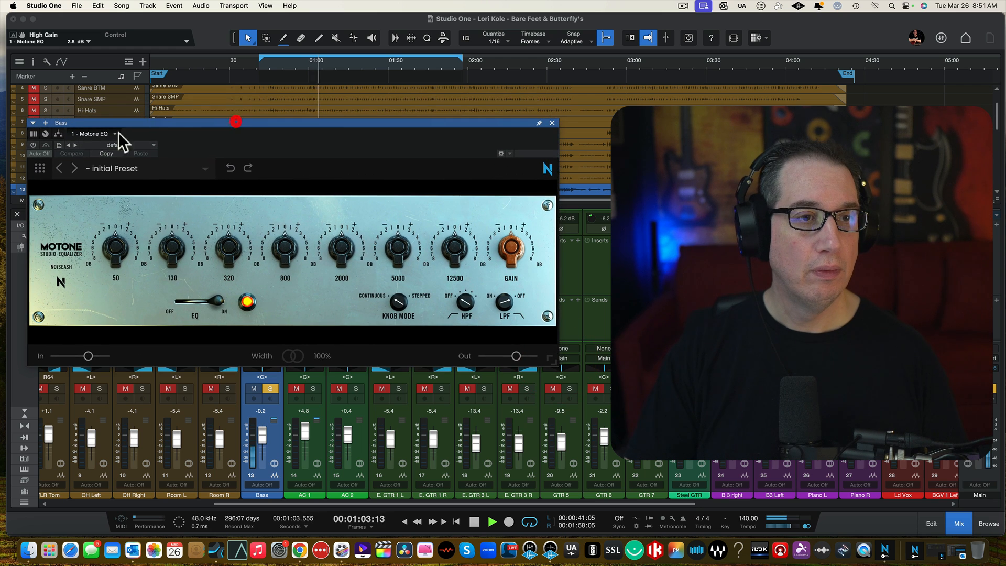
left_click(33, 144)
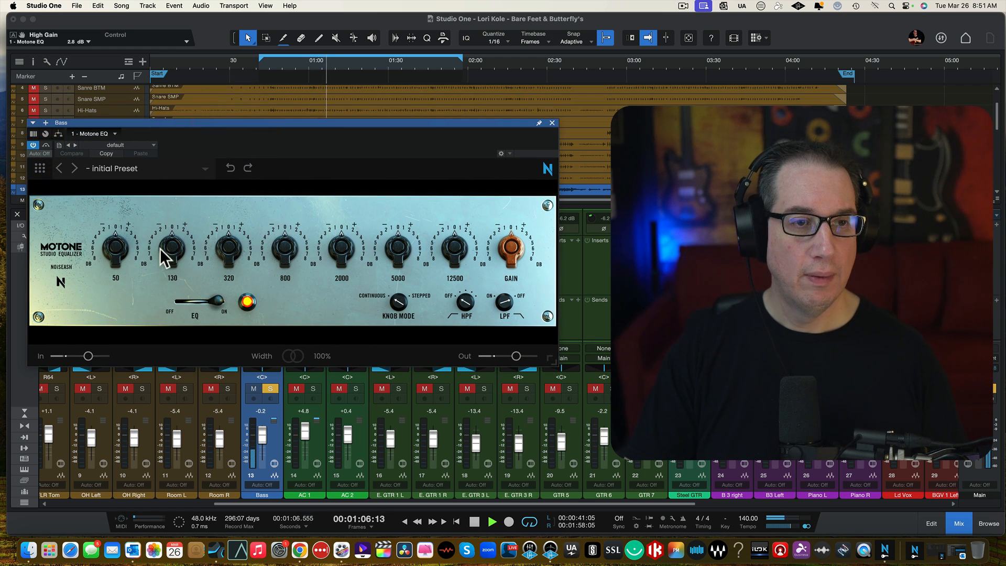
Boost 130 Hz on the bass to about 4.8 dB and compare with the EQ off and on.
left_click_drag(161, 250, 162, 204)
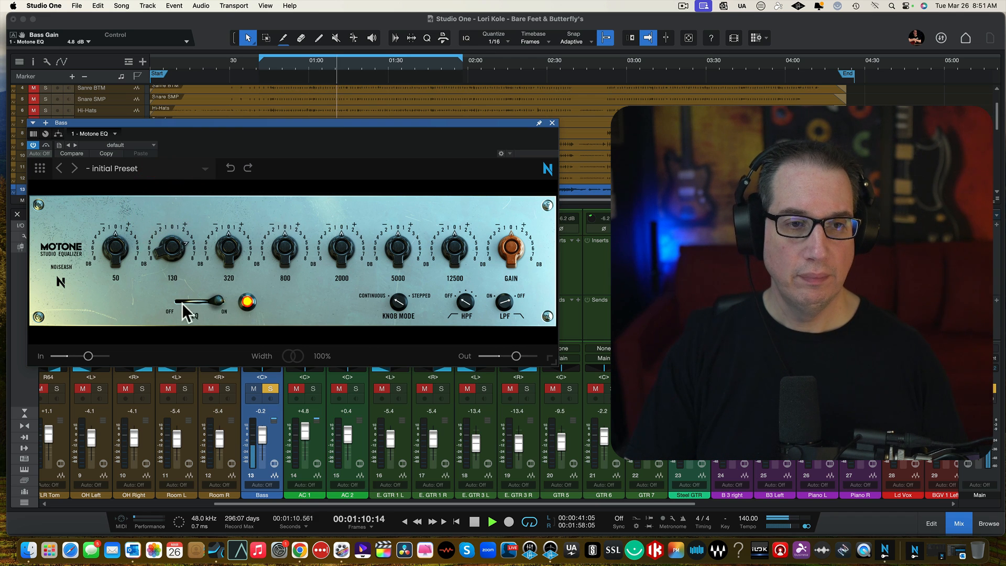
left_click(246, 301)
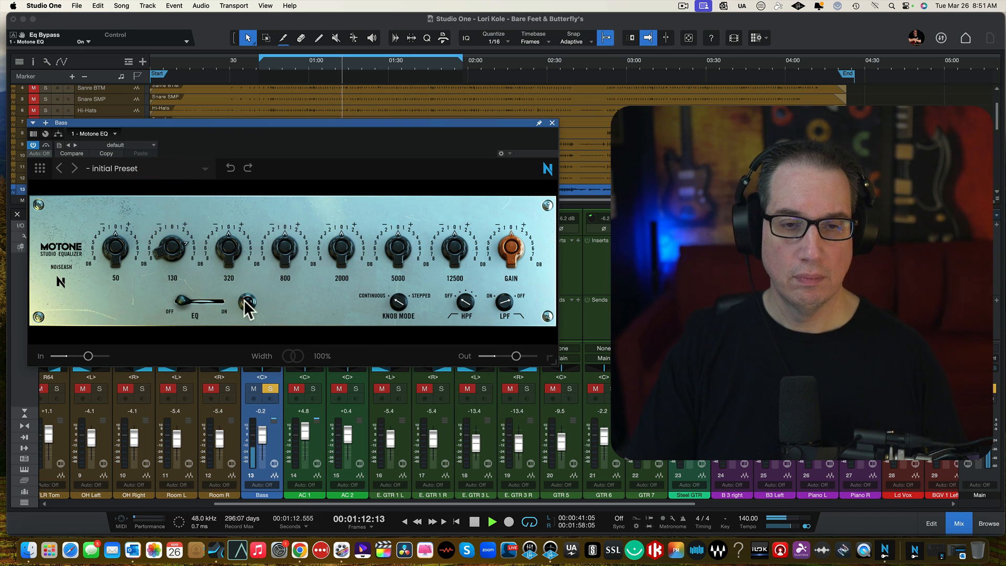
left_click(246, 302)
Boost 800 Hz and raise 2000 Hz to about 3.3 dB, trimming Gain to about -0.7 dB and comparing the EQ off and on.
left_click_drag(284, 249, 265, 231)
left_click_drag(509, 245, 509, 250)
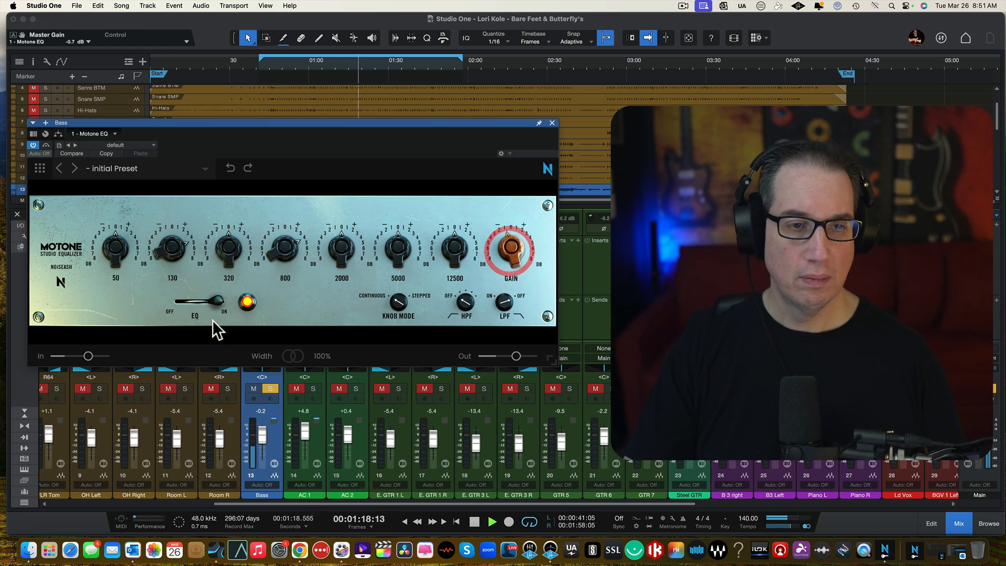
left_click(247, 302)
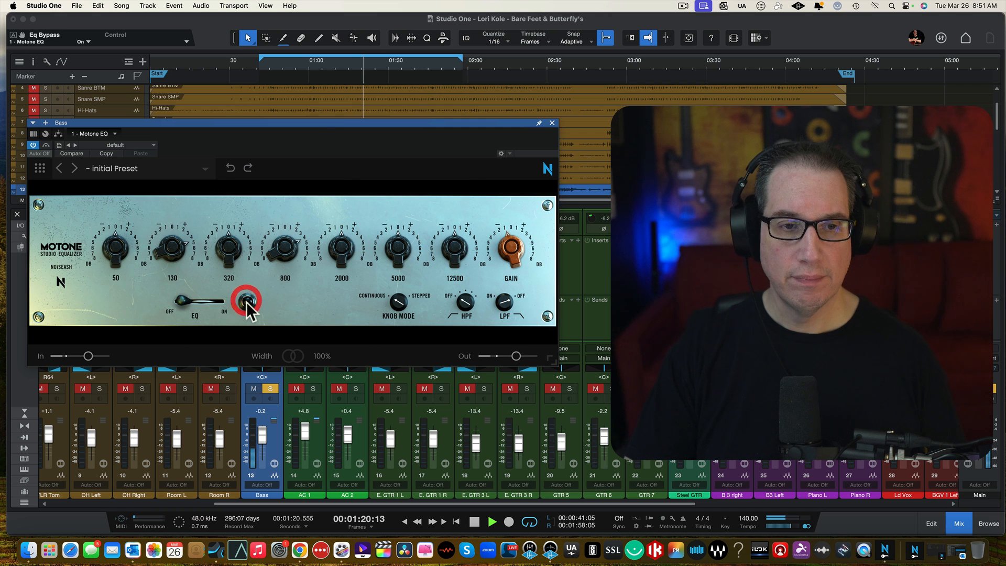
left_click(247, 302)
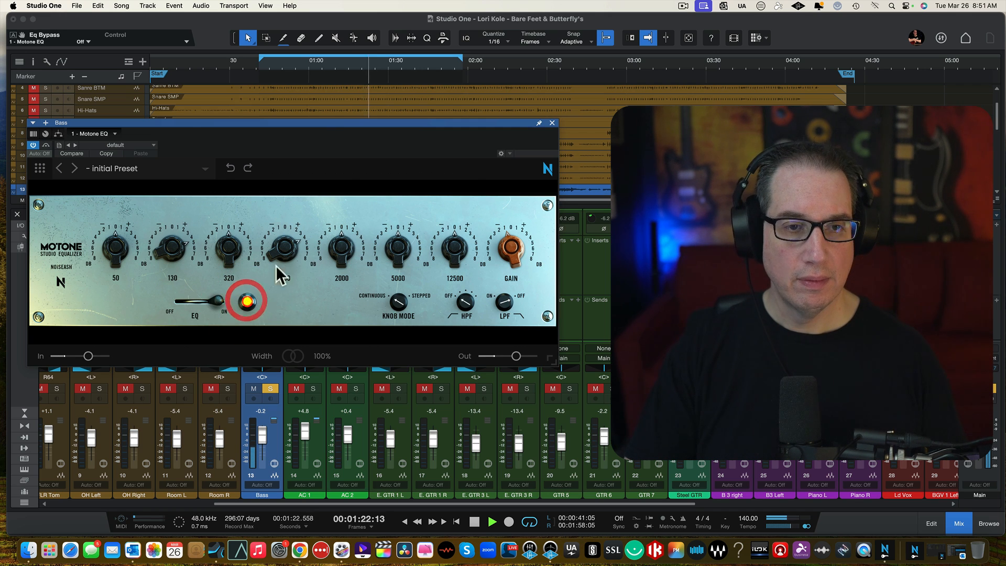
left_click_drag(336, 265, 256, 239)
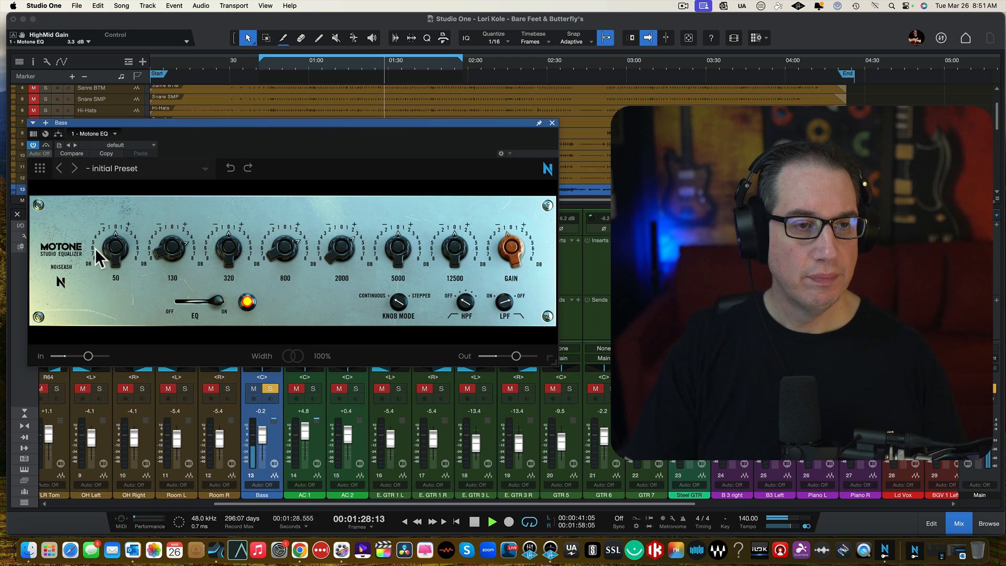
Try 50 Hz on the bass at 8 dB, compare the EQ off and on, and return the band to neutral.
left_click_drag(112, 257, 115, 165)
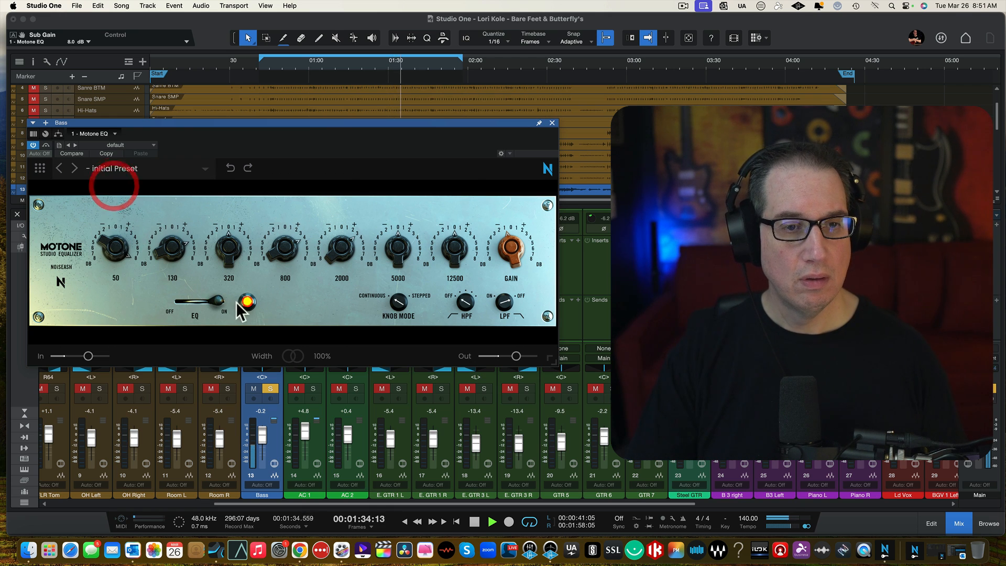
left_click(243, 301)
left_click(244, 301)
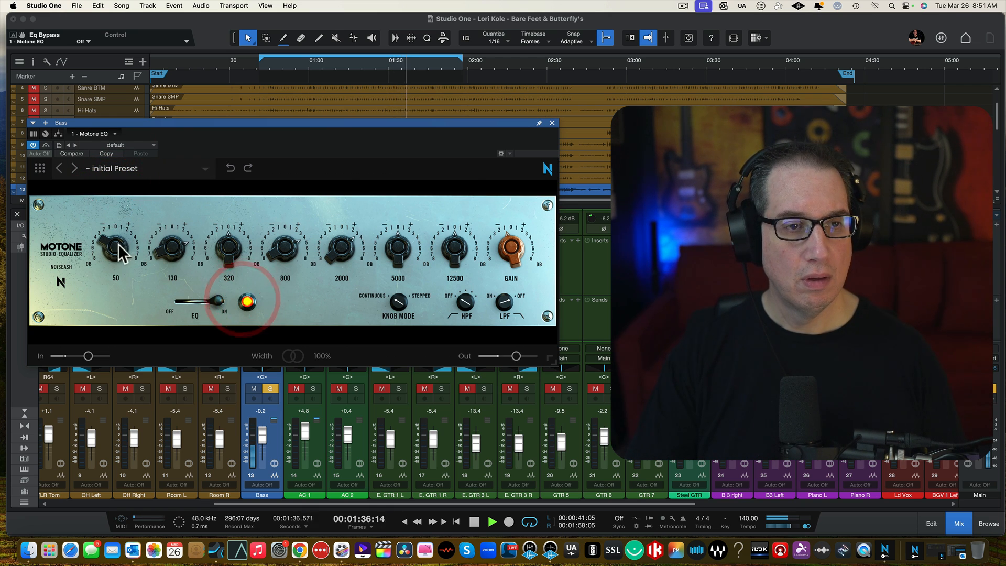
left_click_drag(116, 243, 108, 306)
Push 130 Hz on the bass up to 8 dB, then settle it at about 5.4 dB.
left_click_drag(171, 250, 177, 205)
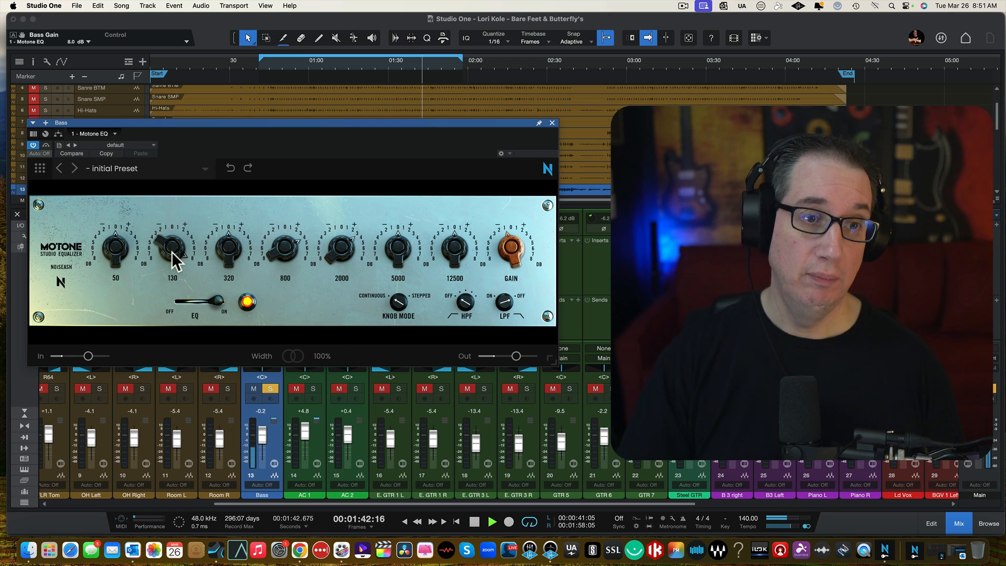
left_click_drag(171, 251, 179, 197)
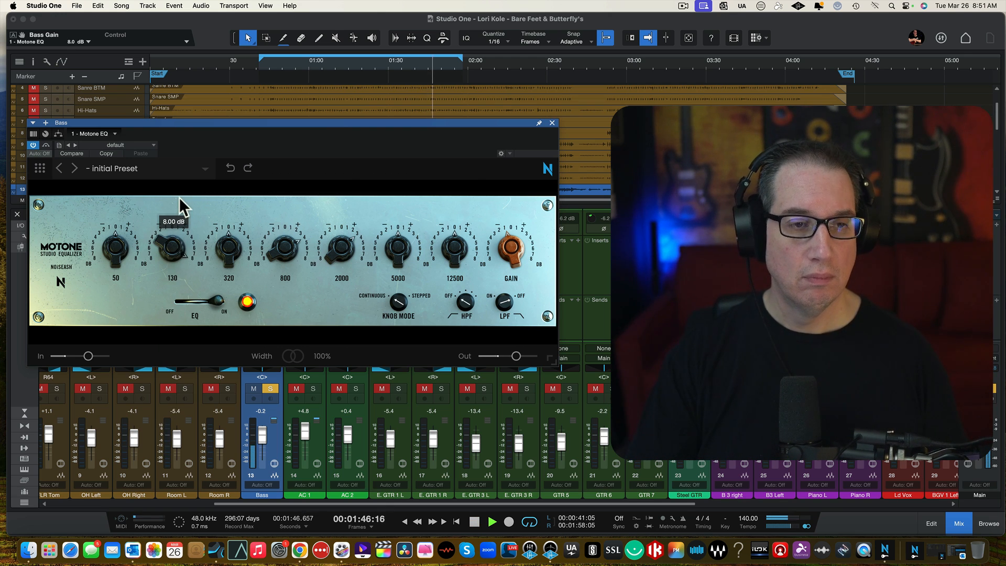
left_click_drag(174, 247, 173, 283)
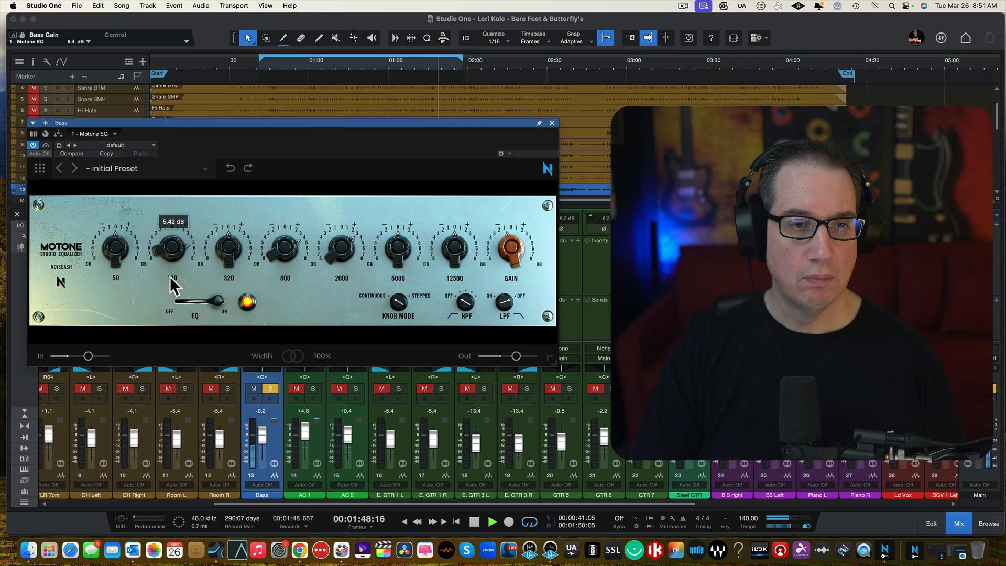
Trim the bass EQ's Gain to about -1.3 dB and compare with the EQ off and on.
left_click(248, 302)
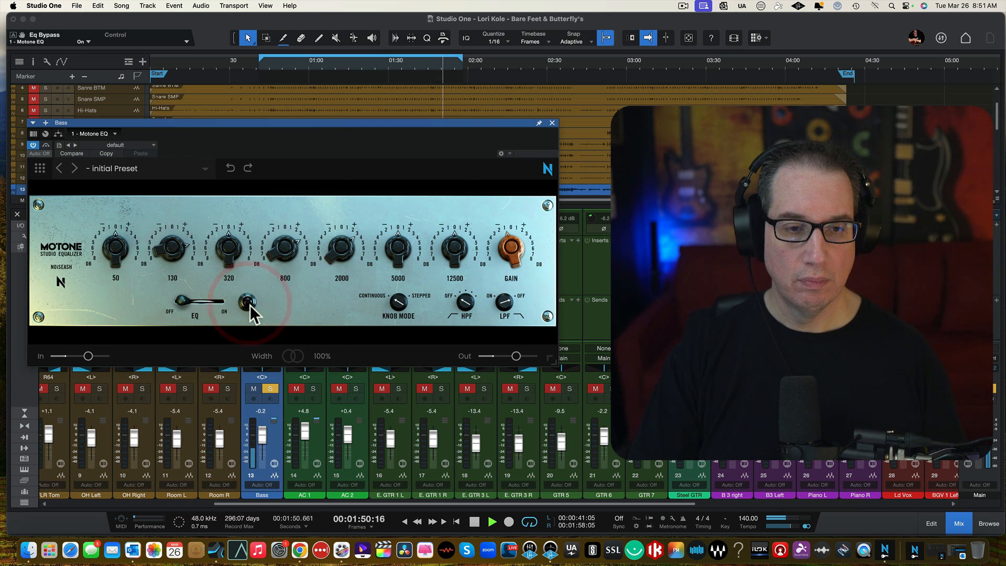
left_click(248, 303)
left_click_drag(514, 244, 514, 250)
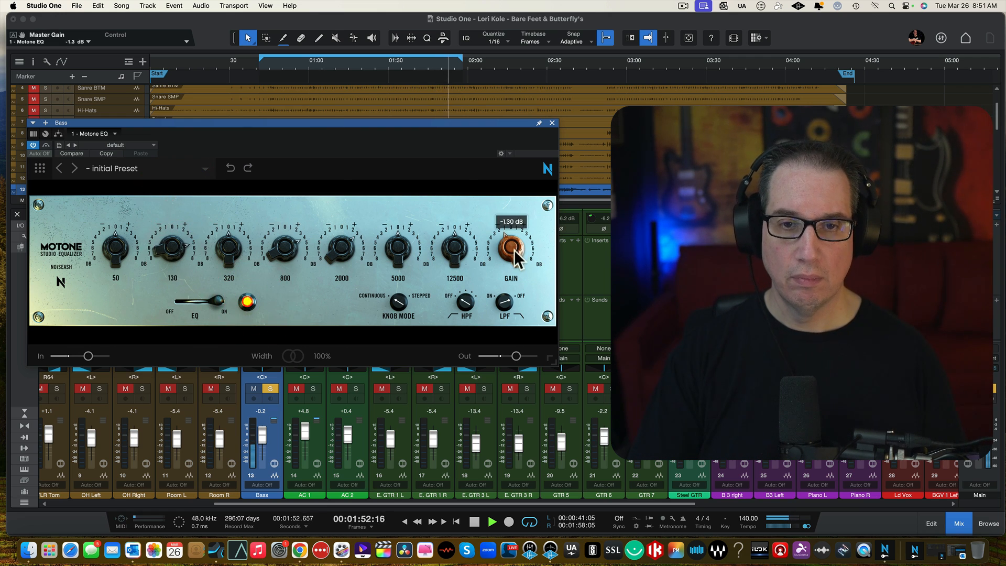
left_click(247, 304)
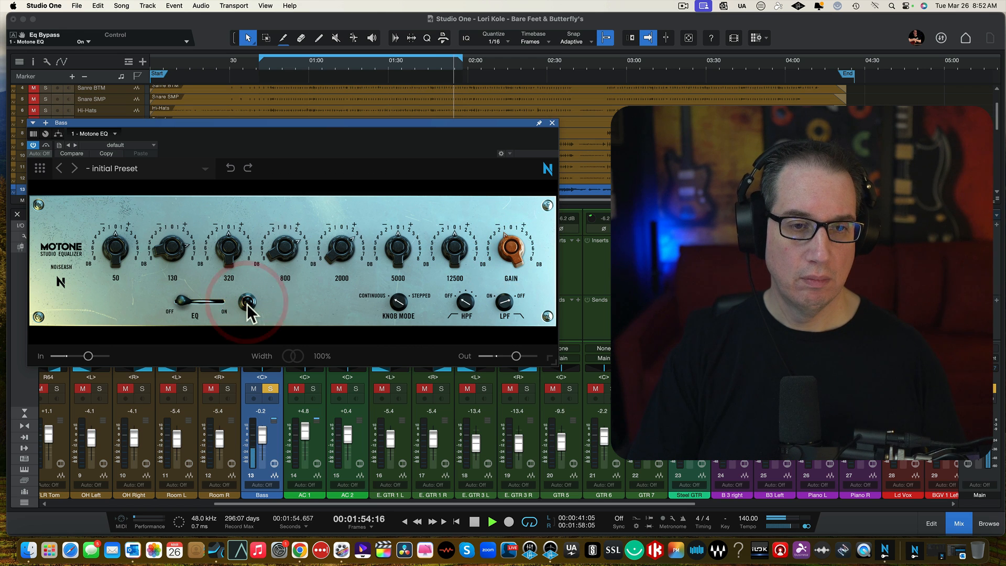
left_click(247, 303)
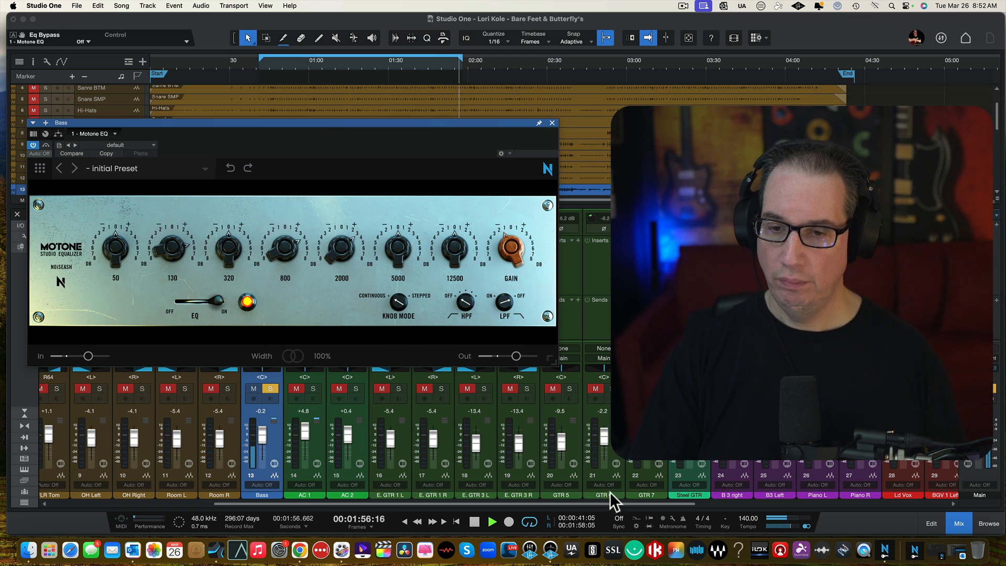
Bring the drums into the solo with the bass, lower the Bass fader to -1.1 dB, and compare the EQ off and on.
left_click_drag(638, 504, 836, 504)
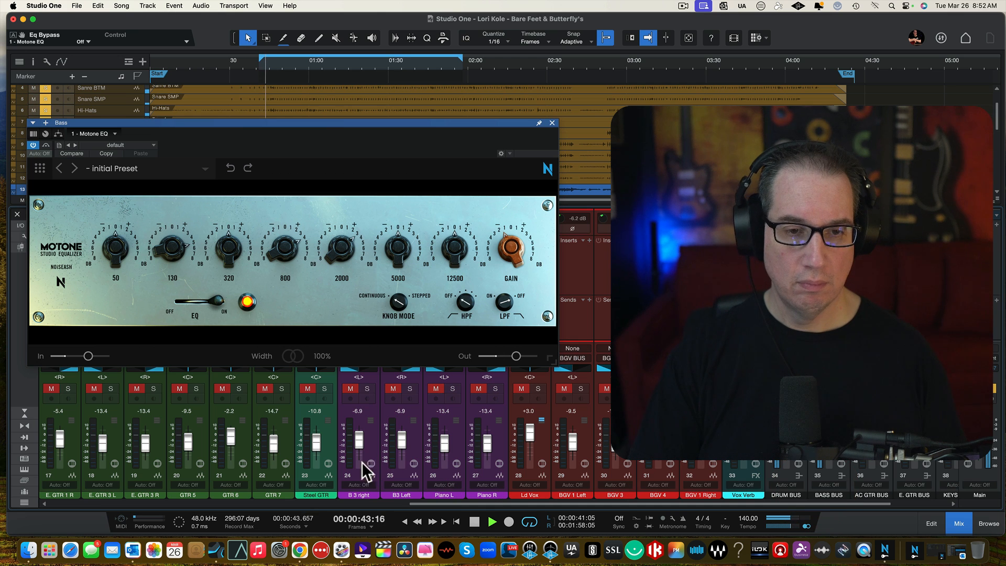
left_click_drag(449, 502, 39, 493)
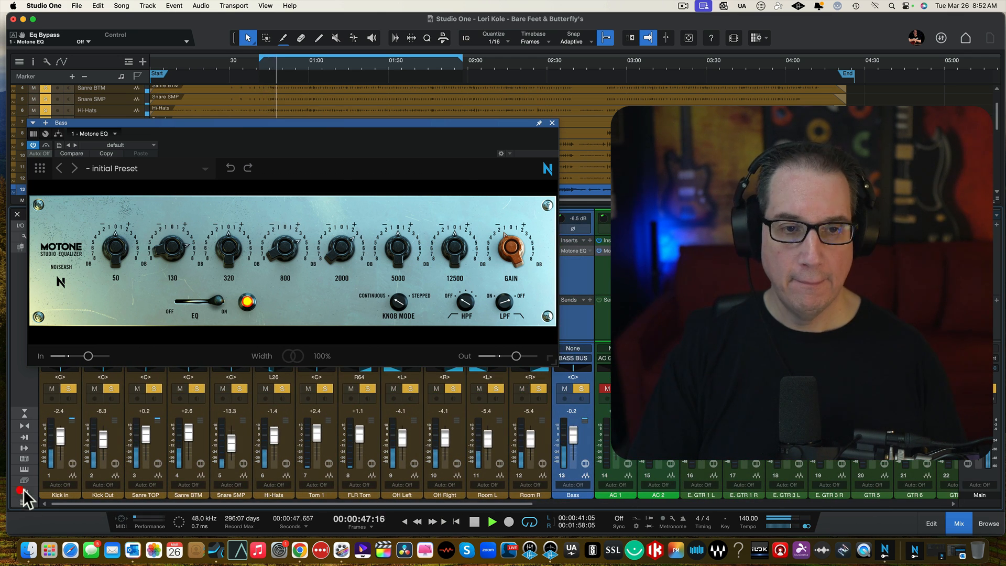
left_click_drag(573, 434, 574, 434)
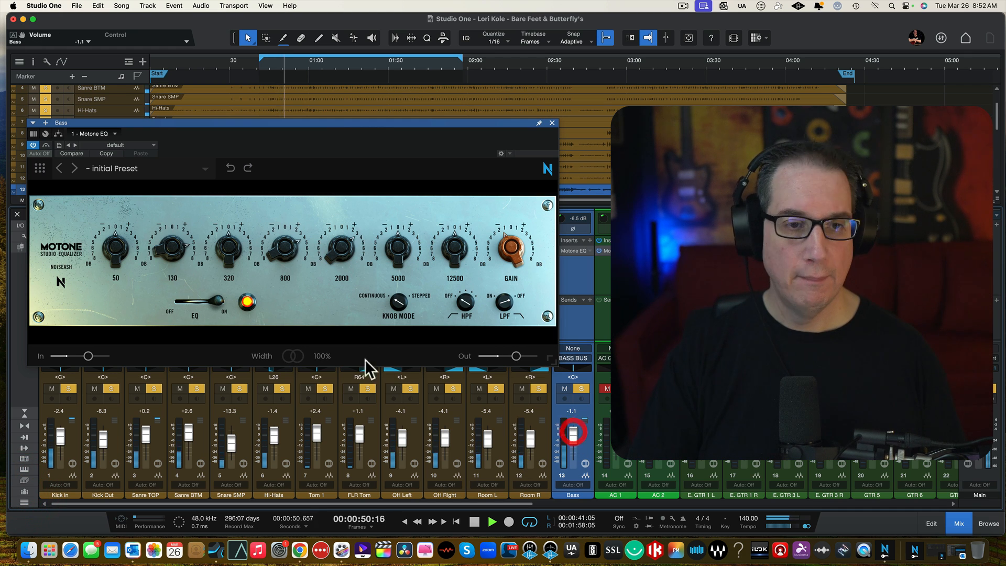
left_click(243, 299)
left_click(246, 298)
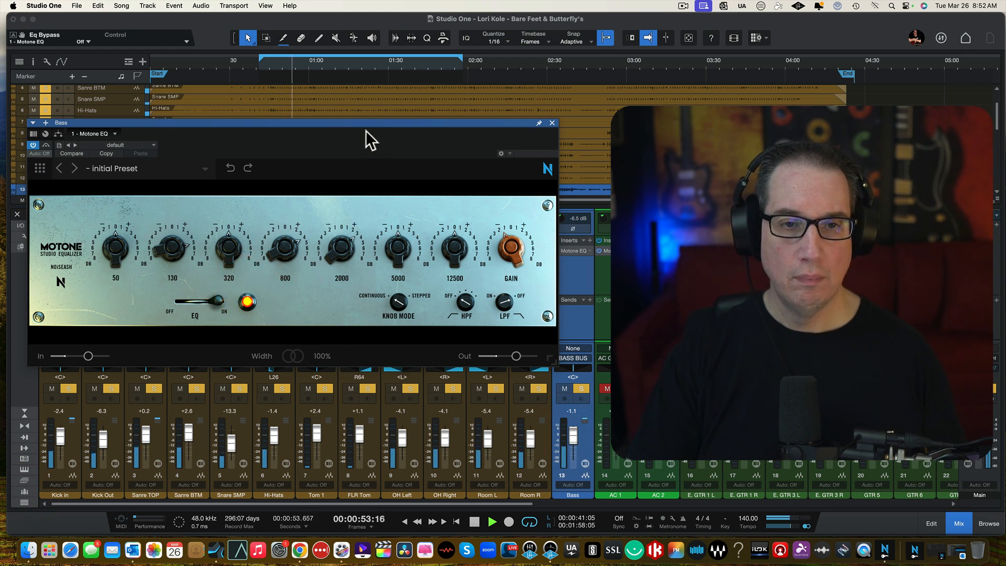
Stop playback and close the Bass Motone EQ window.
left_click_drag(360, 124, 360, 117)
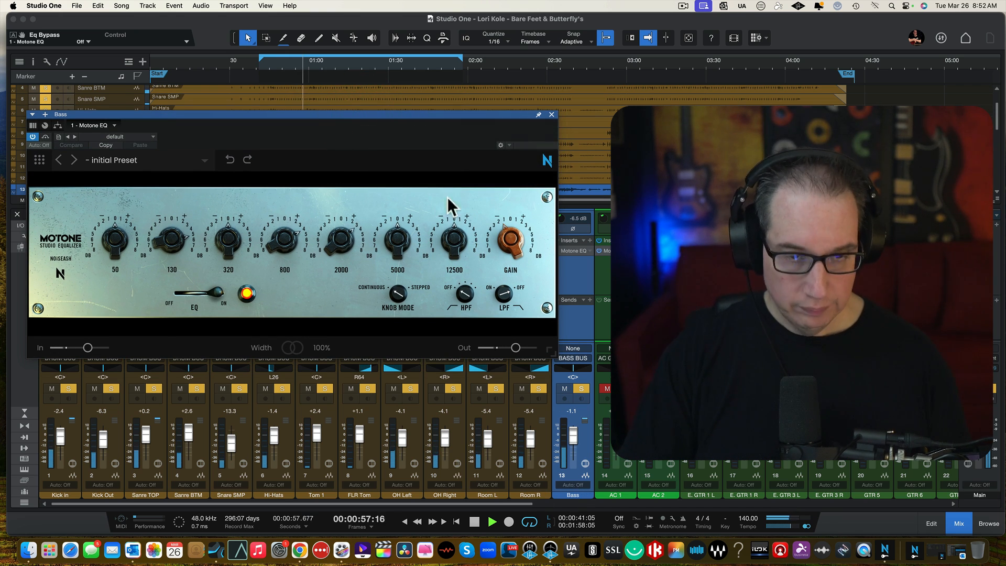
key("space")
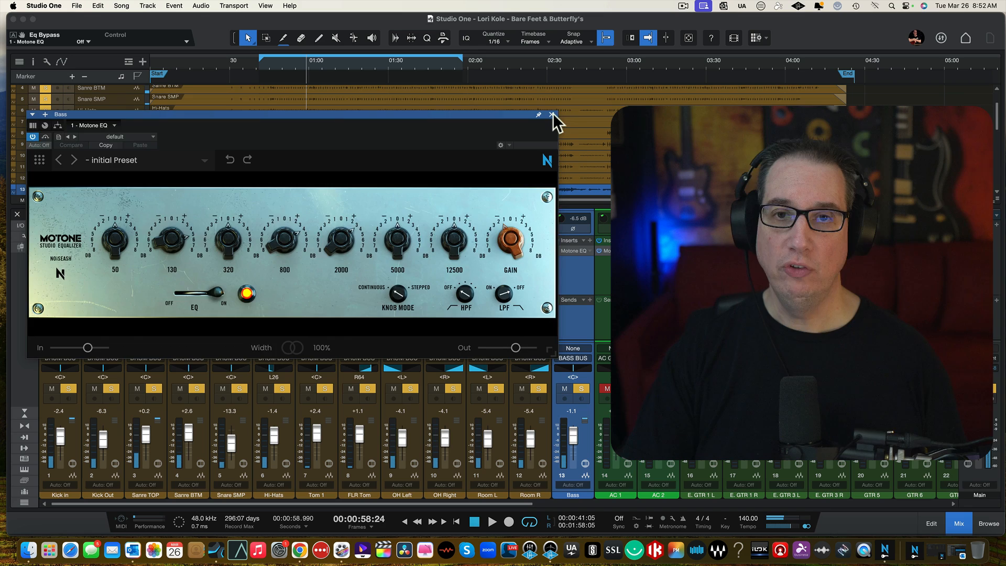
left_click(552, 114)
Clear all active solos and solo only the Ld Vox channel.
left_click_drag(509, 504, 931, 550)
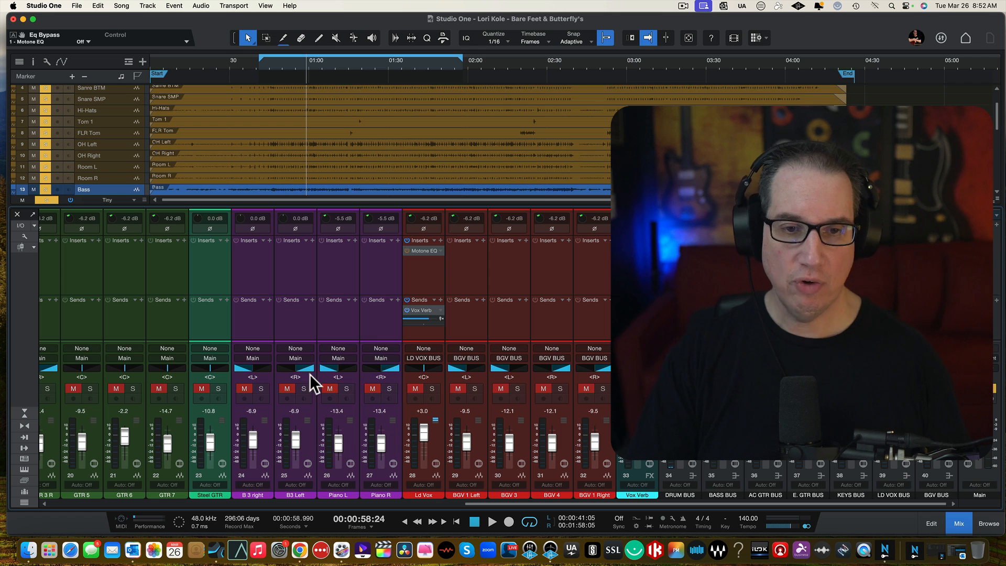
left_click(47, 200)
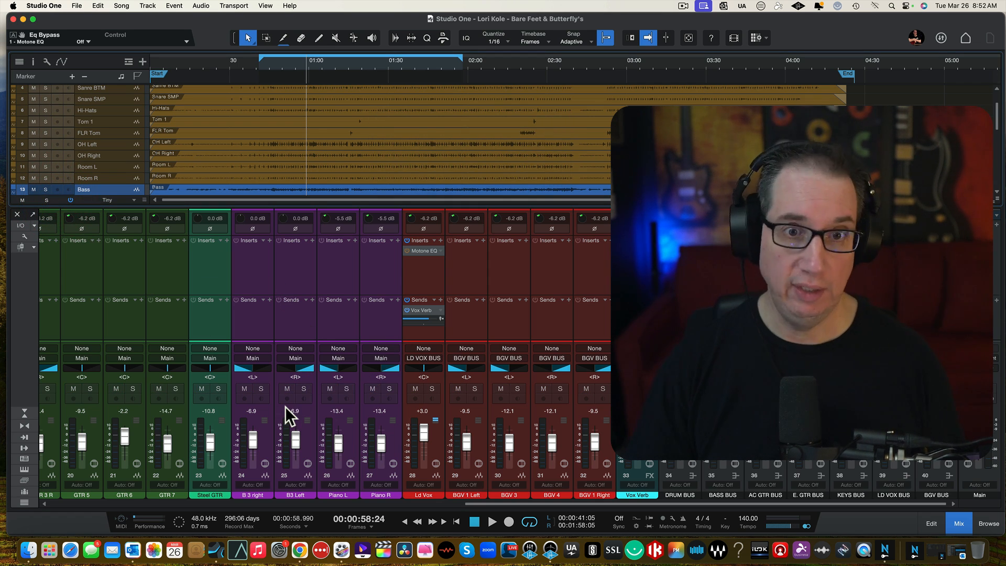
left_click(432, 388)
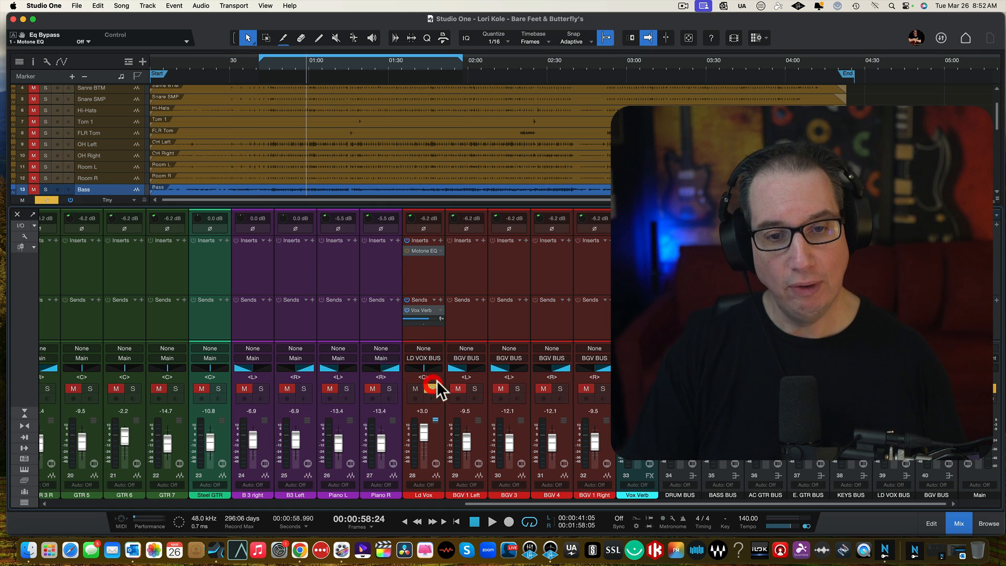
Open the Motone EQ on Ld Vox, then reposition and enlarge its window.
double_click(418, 251)
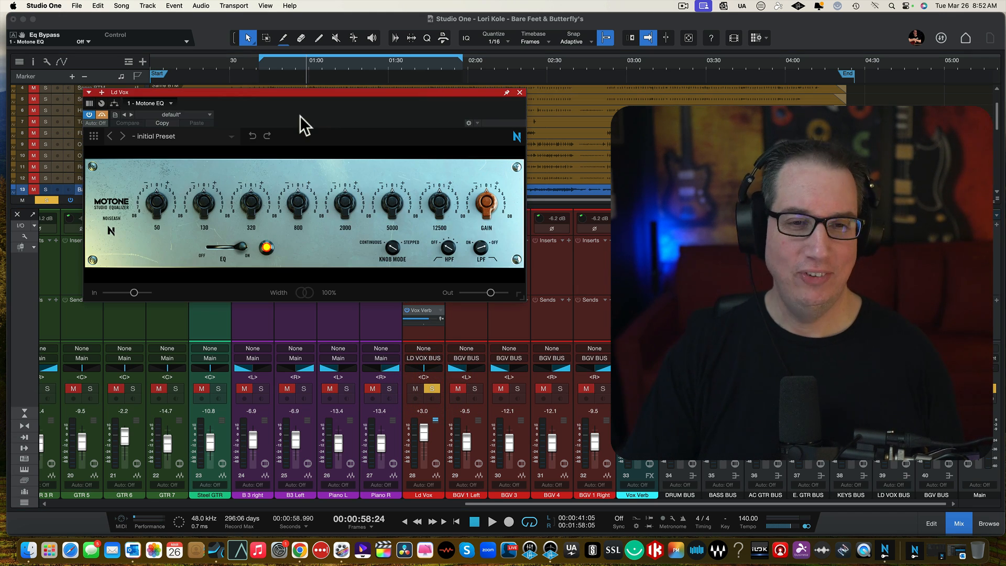
left_click_drag(294, 92, 227, 114)
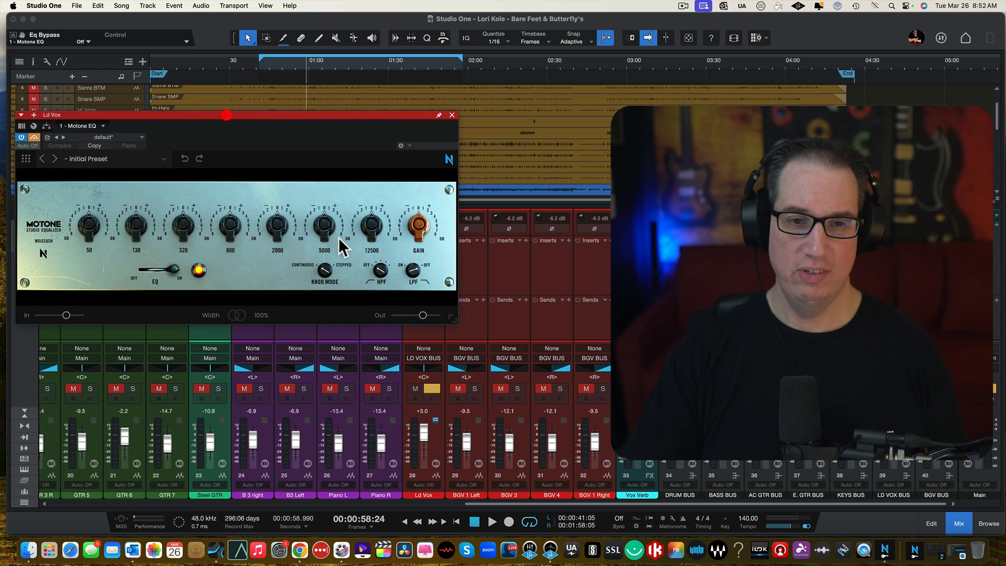
left_click_drag(453, 318, 536, 358)
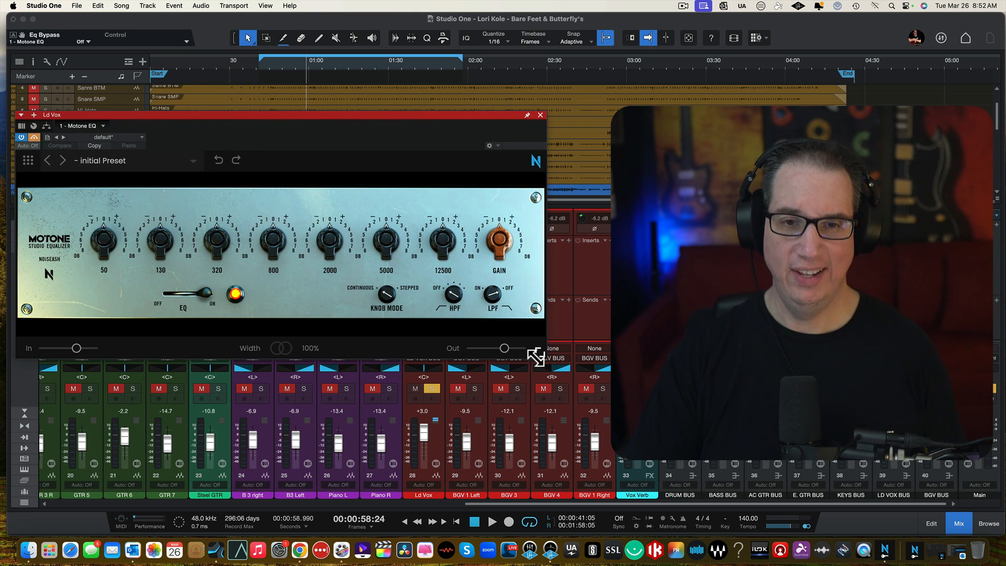
Place the playhead at the loop start and hide the mixer to show the full track list.
left_click(263, 69)
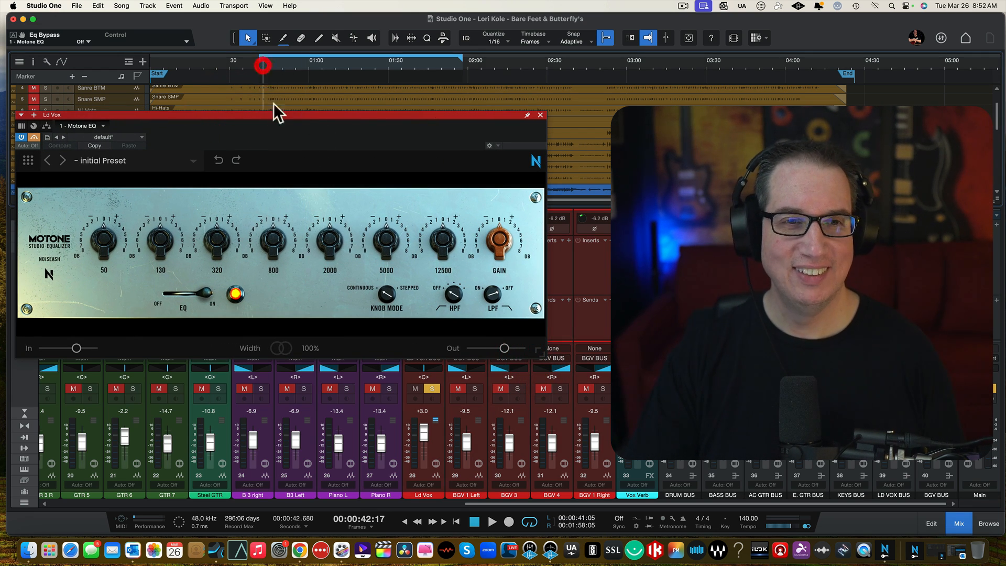
key("F3")
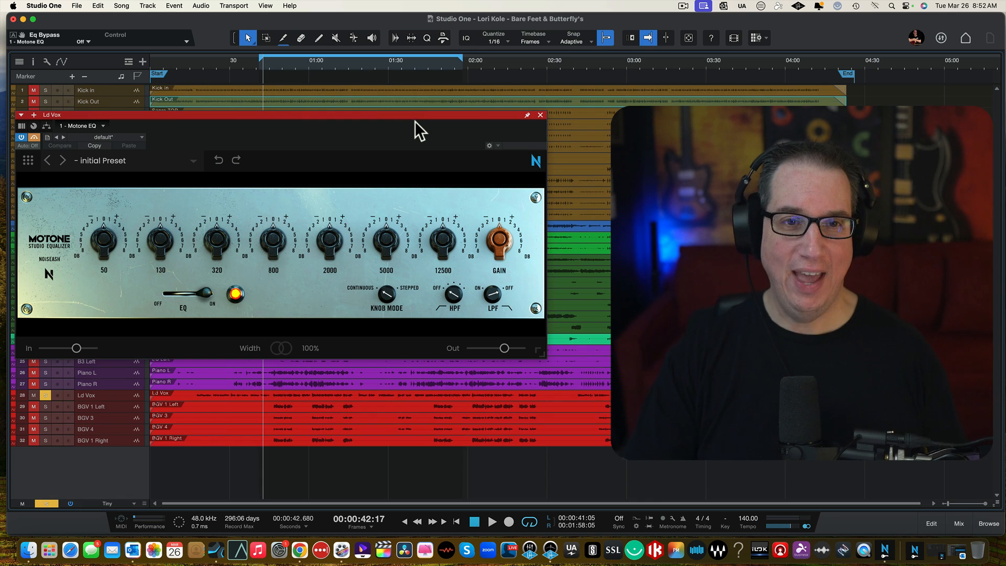
Extend the loop start back to about 17 seconds and place the playhead at the new loop start.
left_click_drag(260, 58, 196, 73)
left_click(205, 68)
left_click(199, 65)
left_click(196, 68)
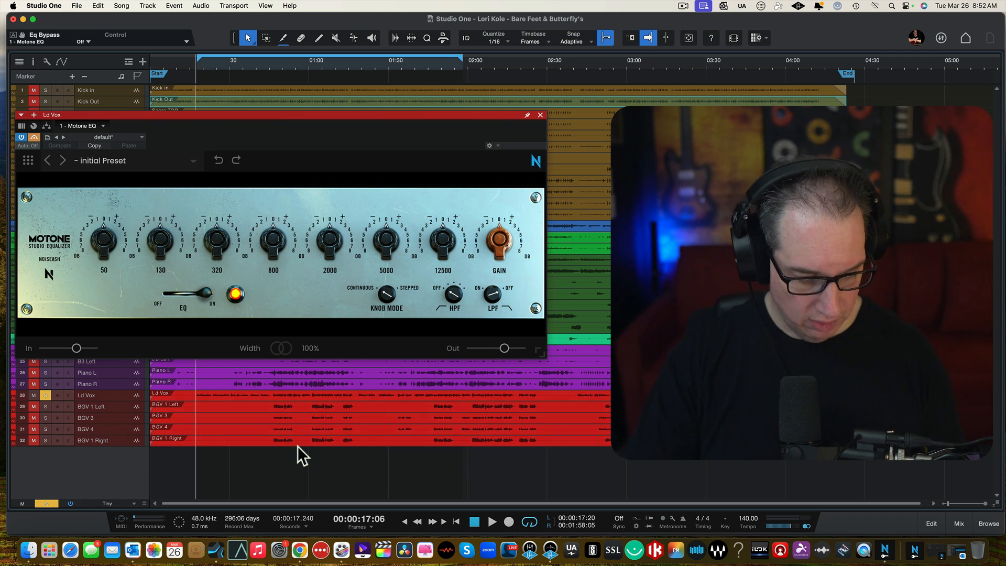
Show the mixer, play the soloed vocal with the Motone EQ active, and raise the Ld Vox volume to +0.8 dB.
key("F3")
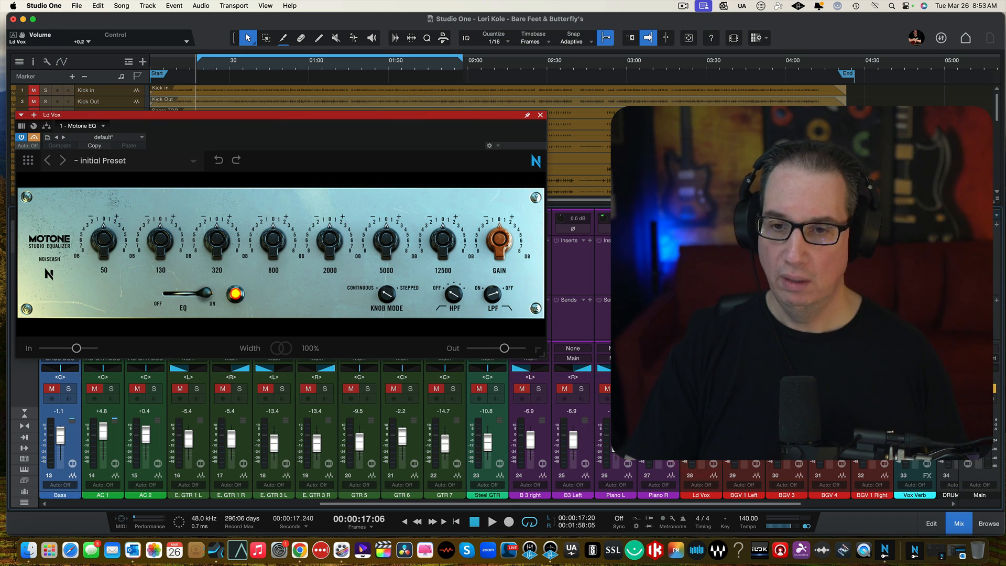
left_click_drag(216, 115, 216, 123)
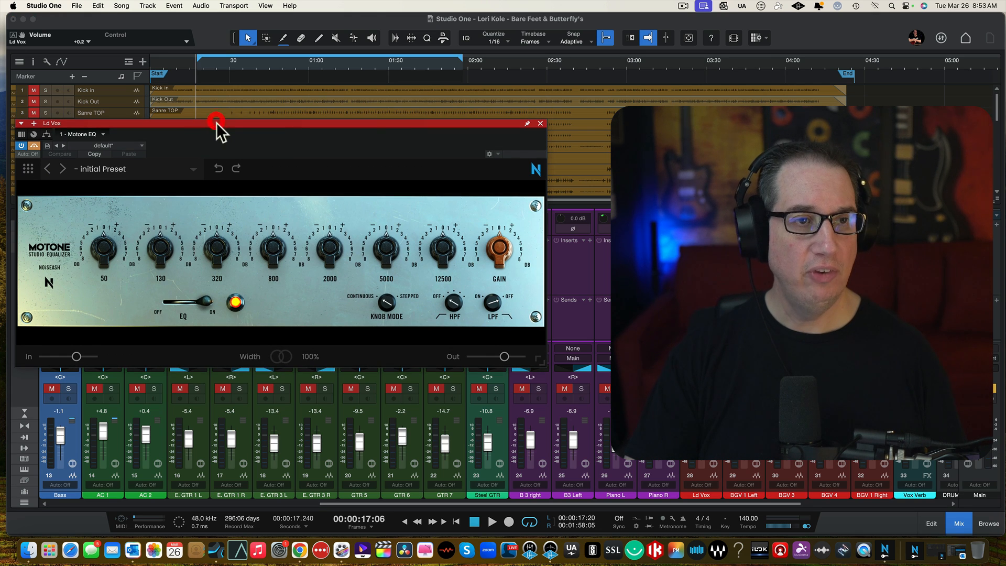
key("space")
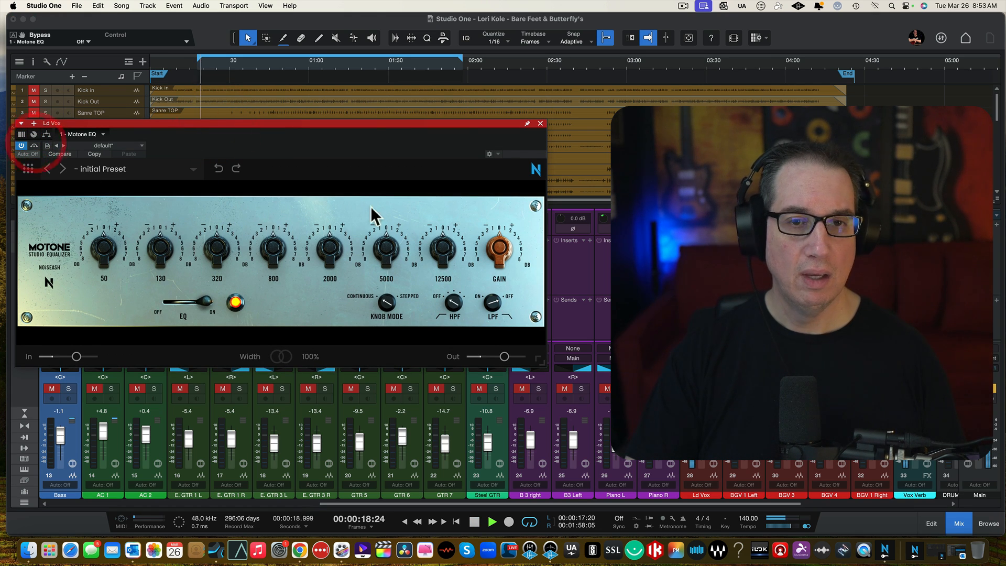
left_click(701, 434)
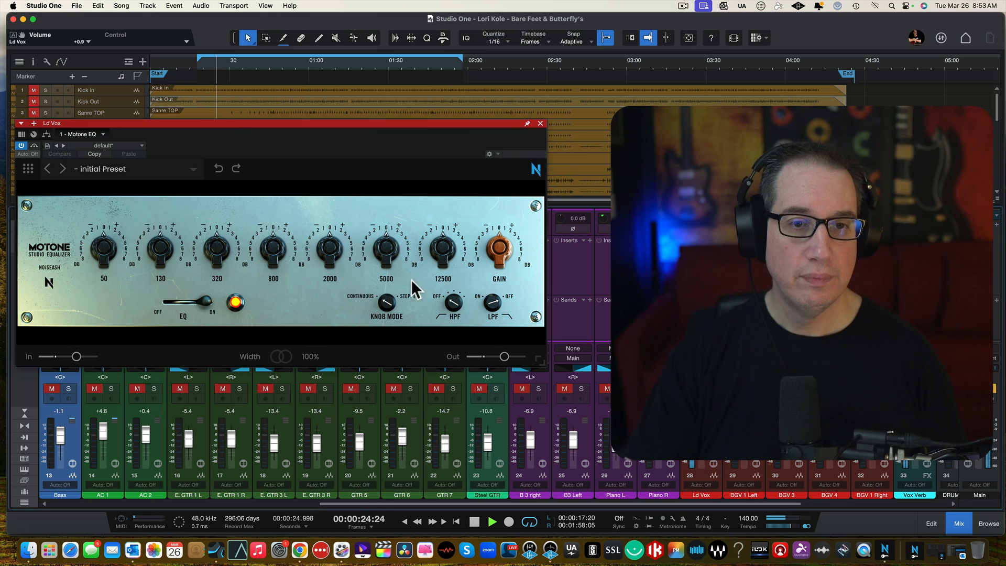
Boost the lead vocal's 12500 band to 5.2 dB, the 5000 band to 5.4 dB and the 130 band to 1.7 dB.
left_click(435, 250)
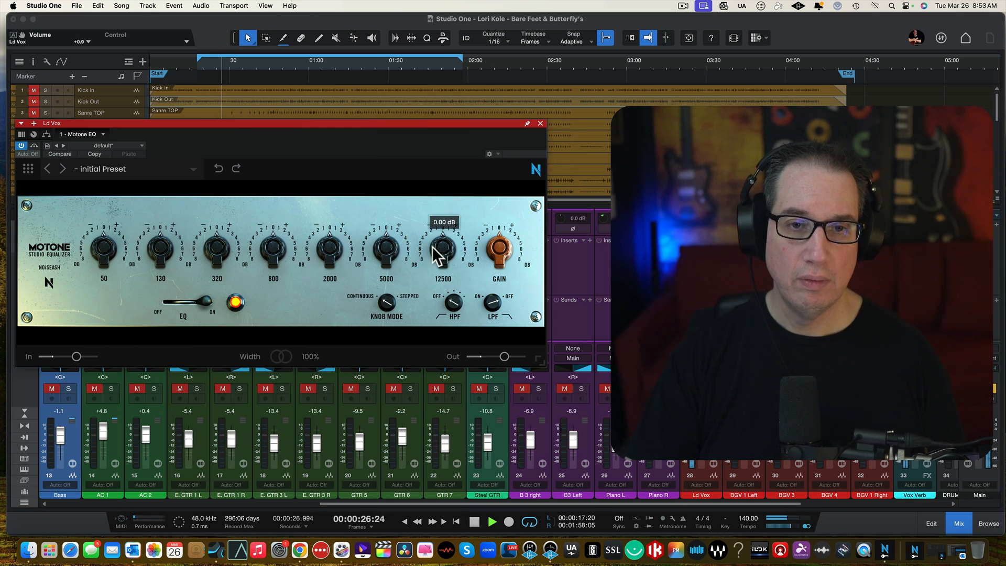
mouse_move(435, 249)
left_mouse_down()
mouse_move(444, 172)
mouse_move(439, 205)
left_mouse_up()
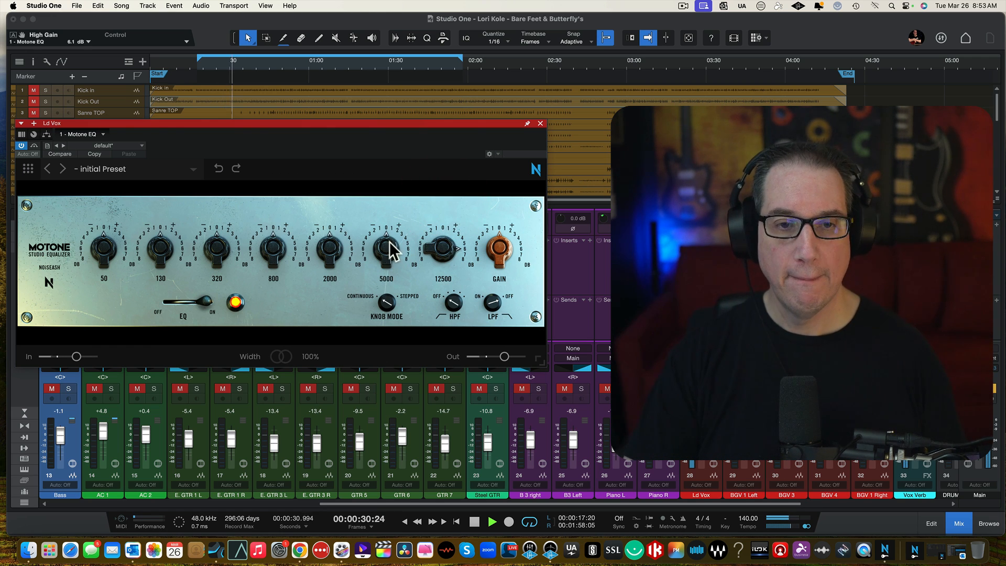
left_click_drag(389, 241, 387, 265)
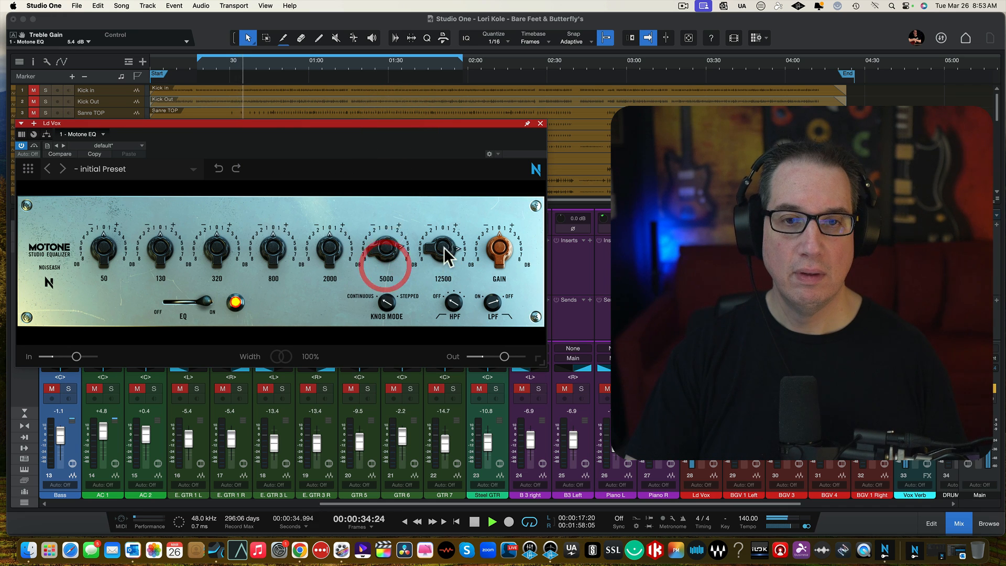
left_click_drag(444, 247, 442, 257)
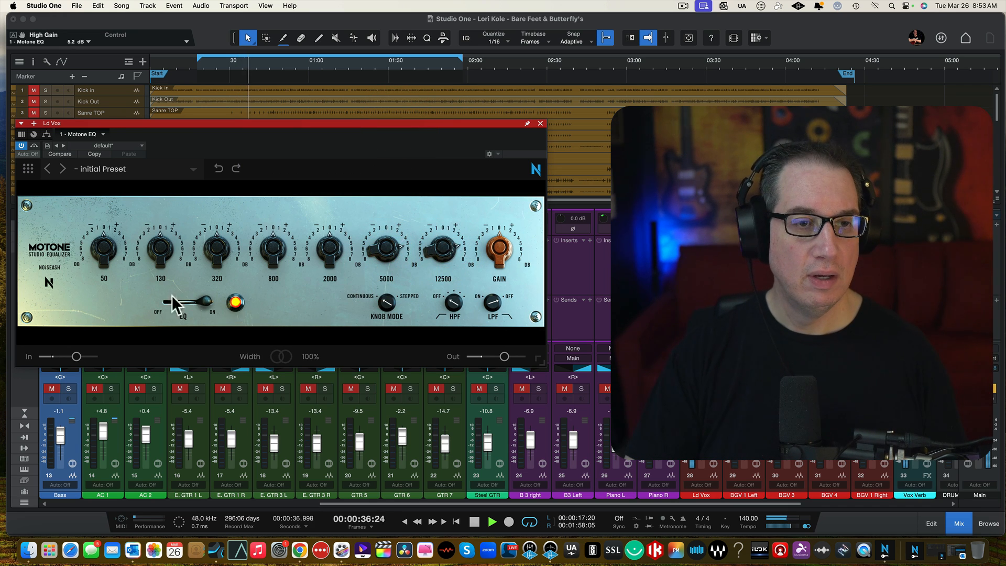
left_click_drag(156, 252, 155, 244)
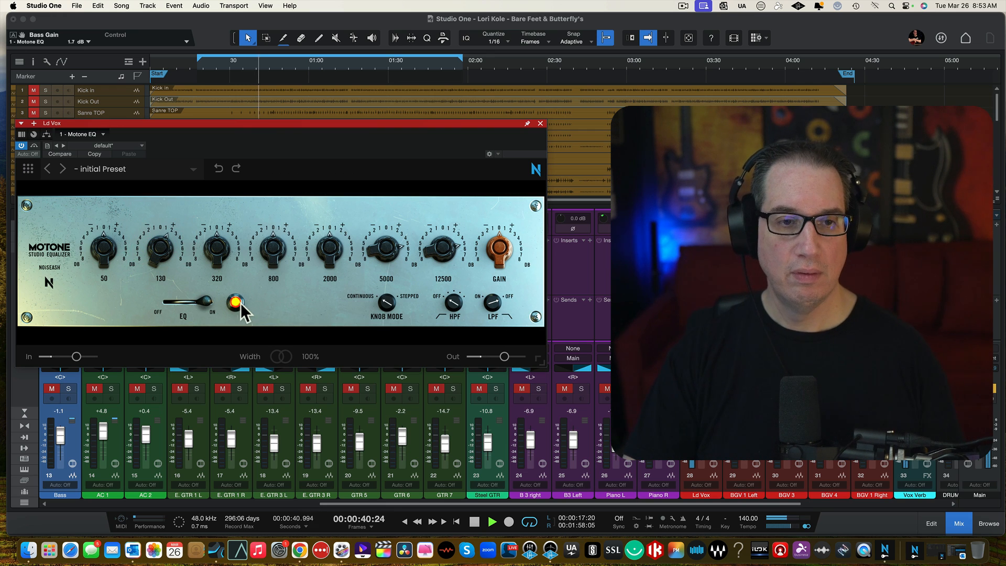
Compare the vocal with the EQ off and on, and trim the 5000 band to 5.0 dB and the 12500 band to 4.4 dB.
left_click(237, 304)
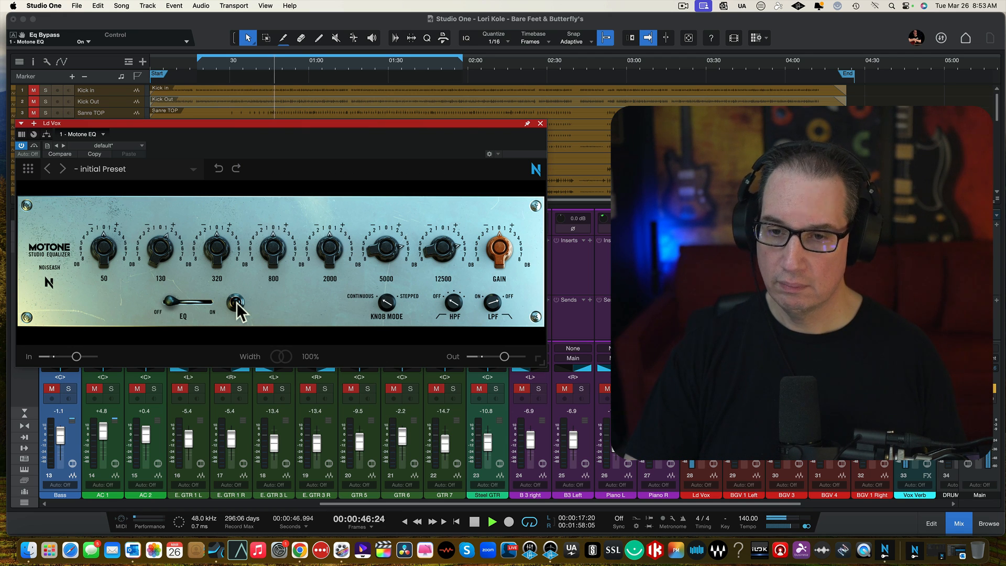
left_click(237, 303)
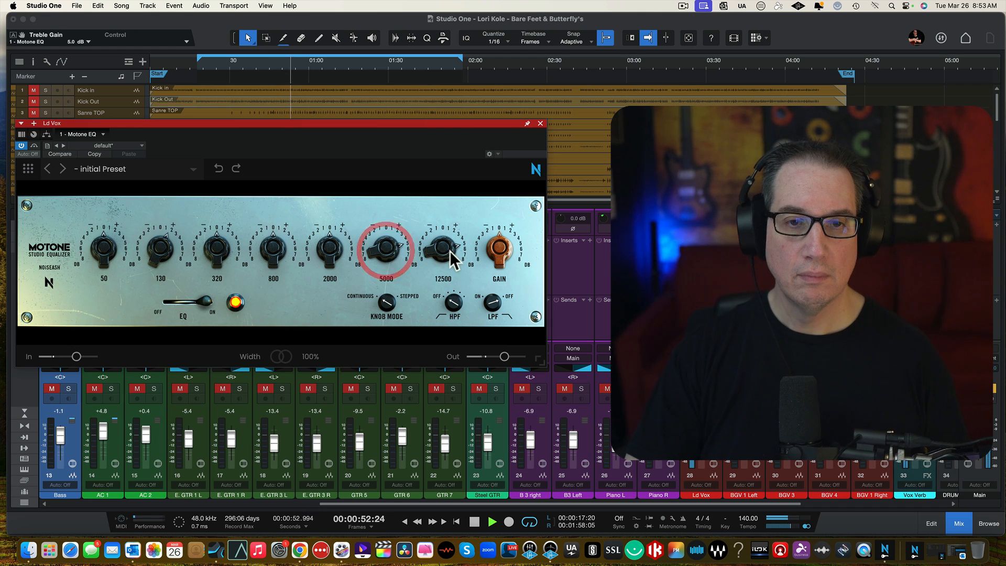
mouse_move(442, 252)
left_click_drag(443, 252, 442, 262)
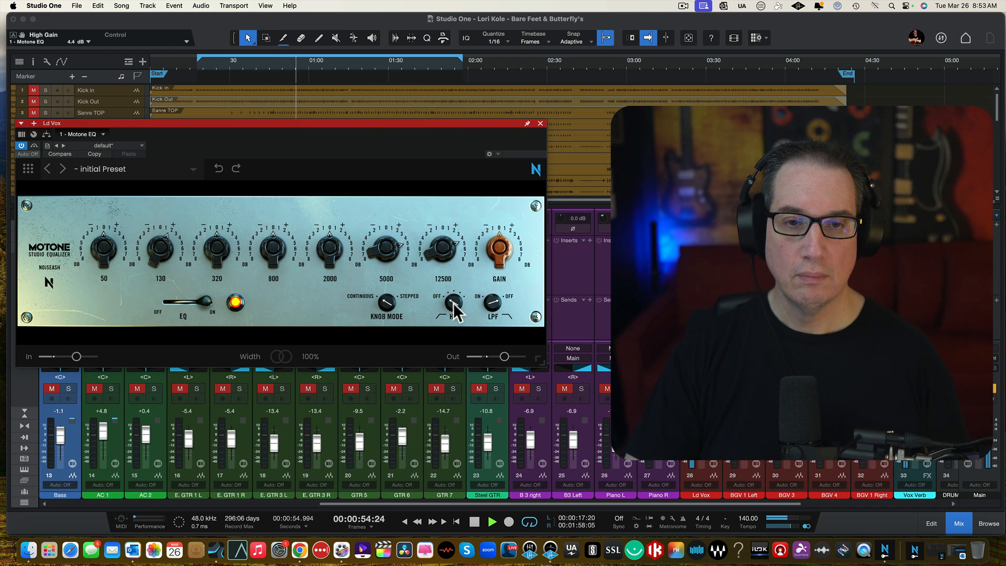
Turn up the lead vocal's high-pass filter, and compare the sound with the EQ off and on.
left_click_drag(449, 300, 449, 290)
left_click_drag(481, 169, 473, 212)
left_click(235, 300)
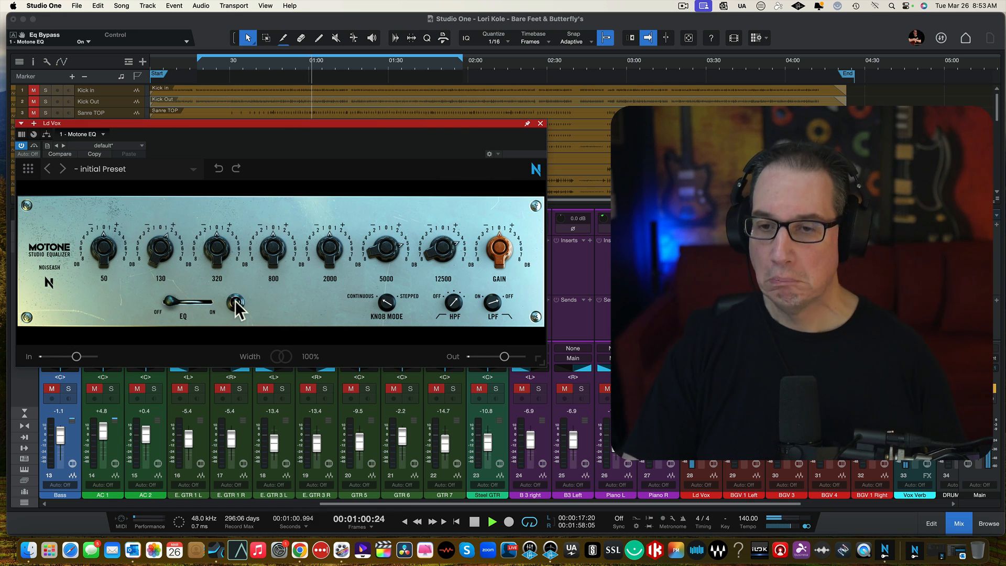
left_click(236, 303)
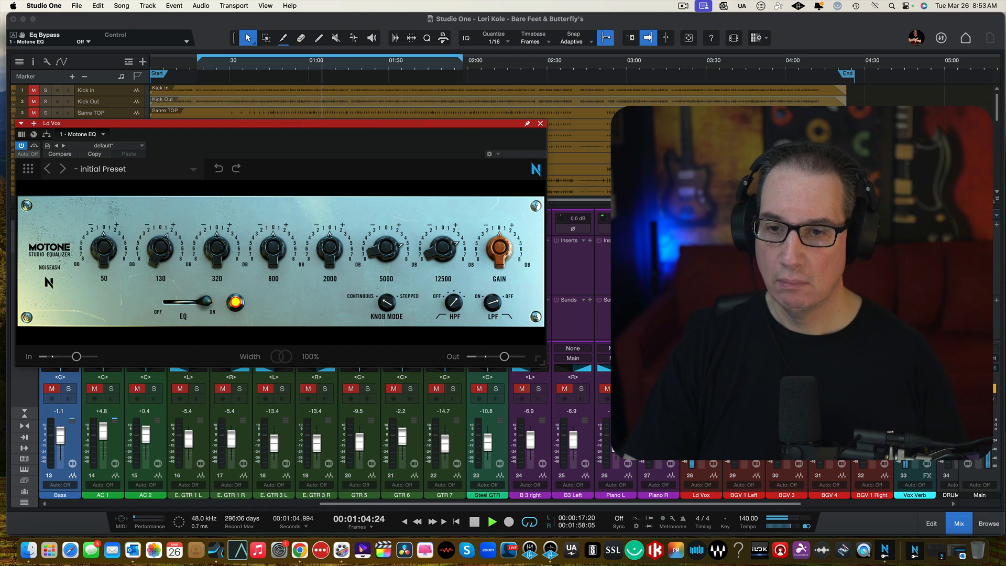
Clear the Ld Vox solo and replay the full mix from the loop start, comparing the vocal EQ off and on.
left_click(710, 389)
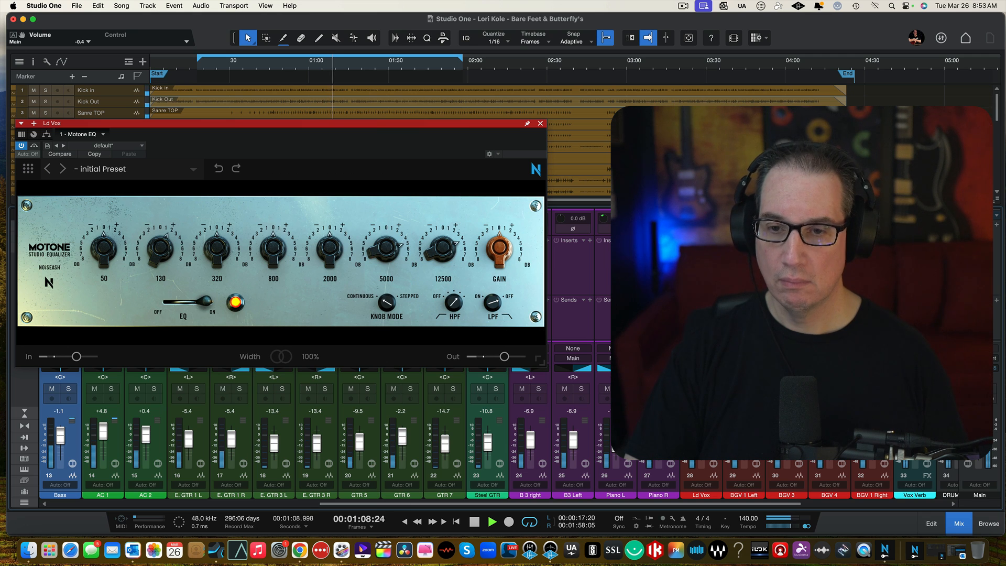
left_click(199, 68)
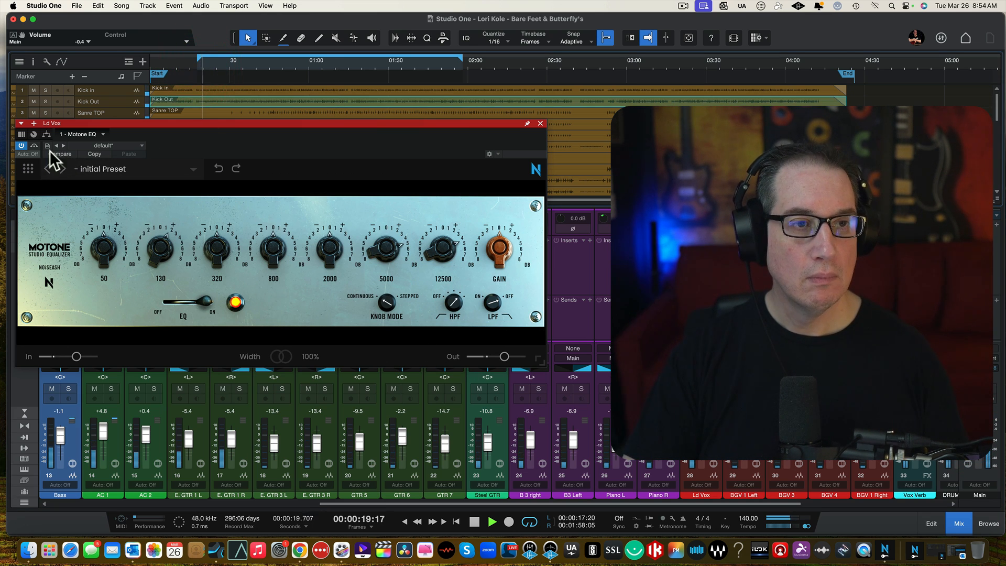
left_click(235, 302)
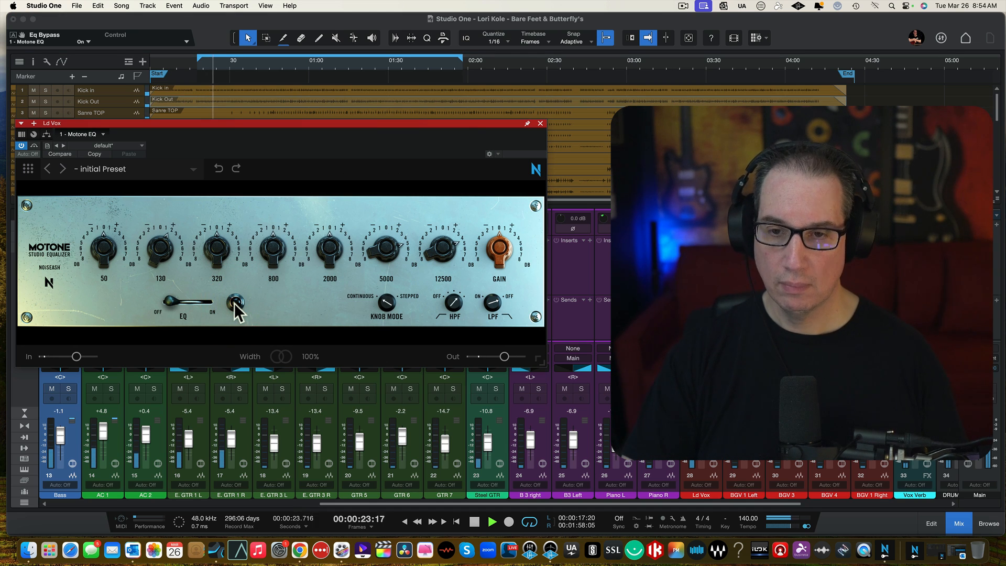
left_click(235, 303)
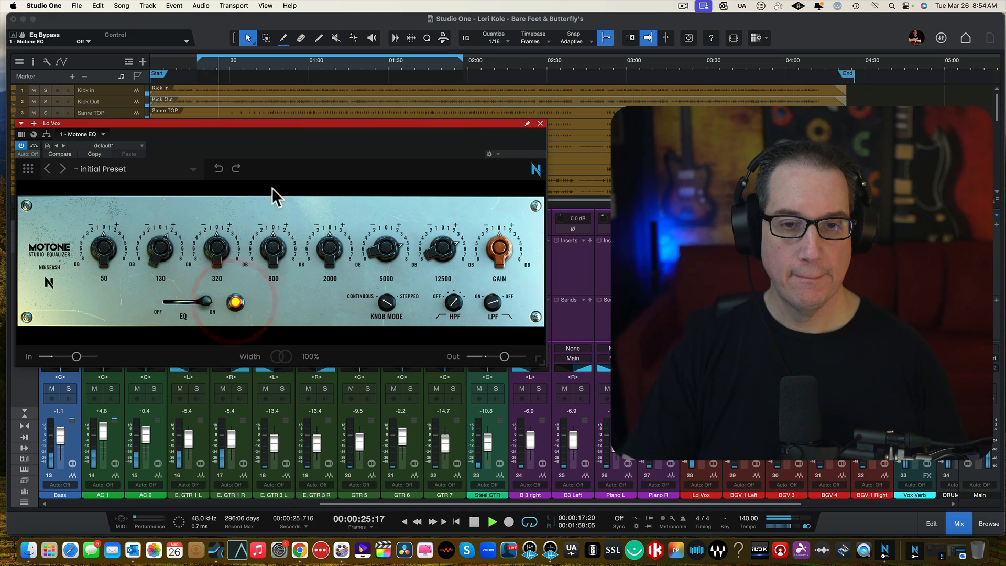
left_click_drag(258, 124, 257, 118)
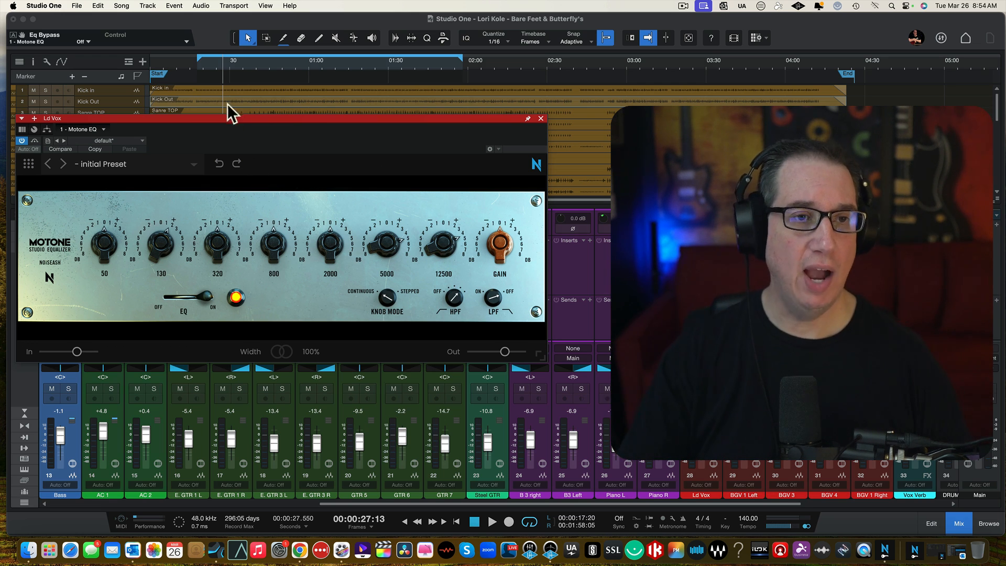
left_click_drag(218, 118, 211, 111)
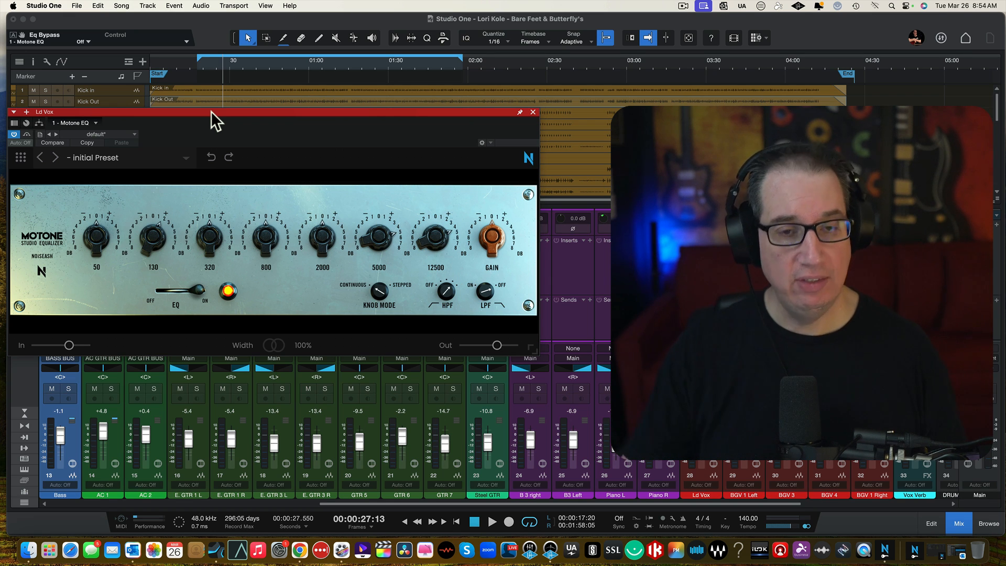
left_click_drag(212, 119, 213, 115)
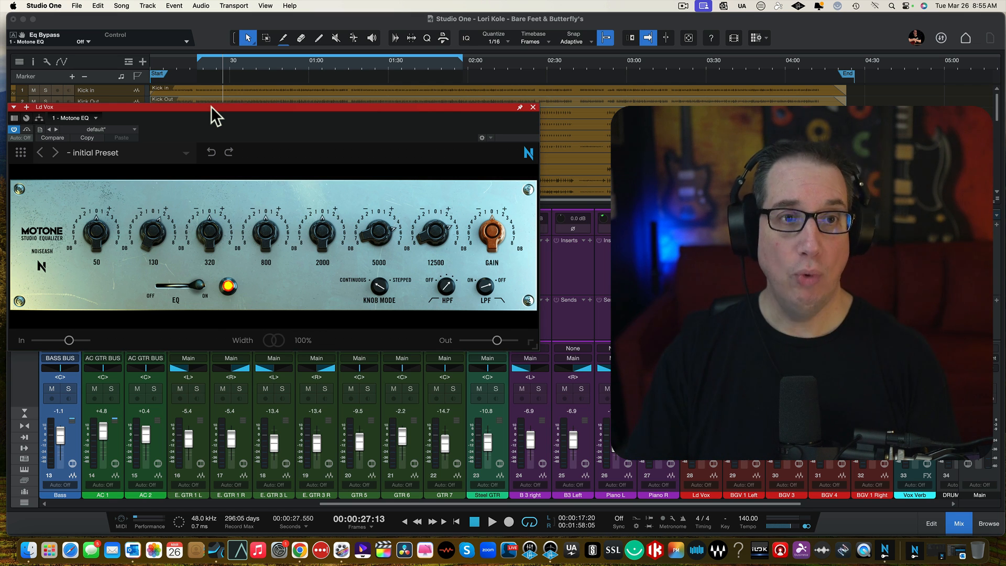
left_click_drag(213, 112, 209, 112)
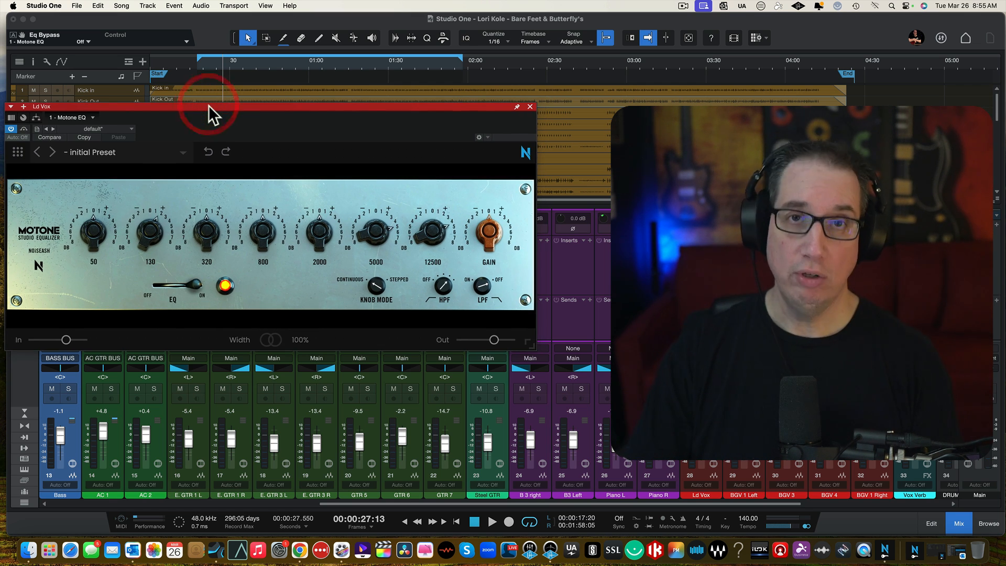